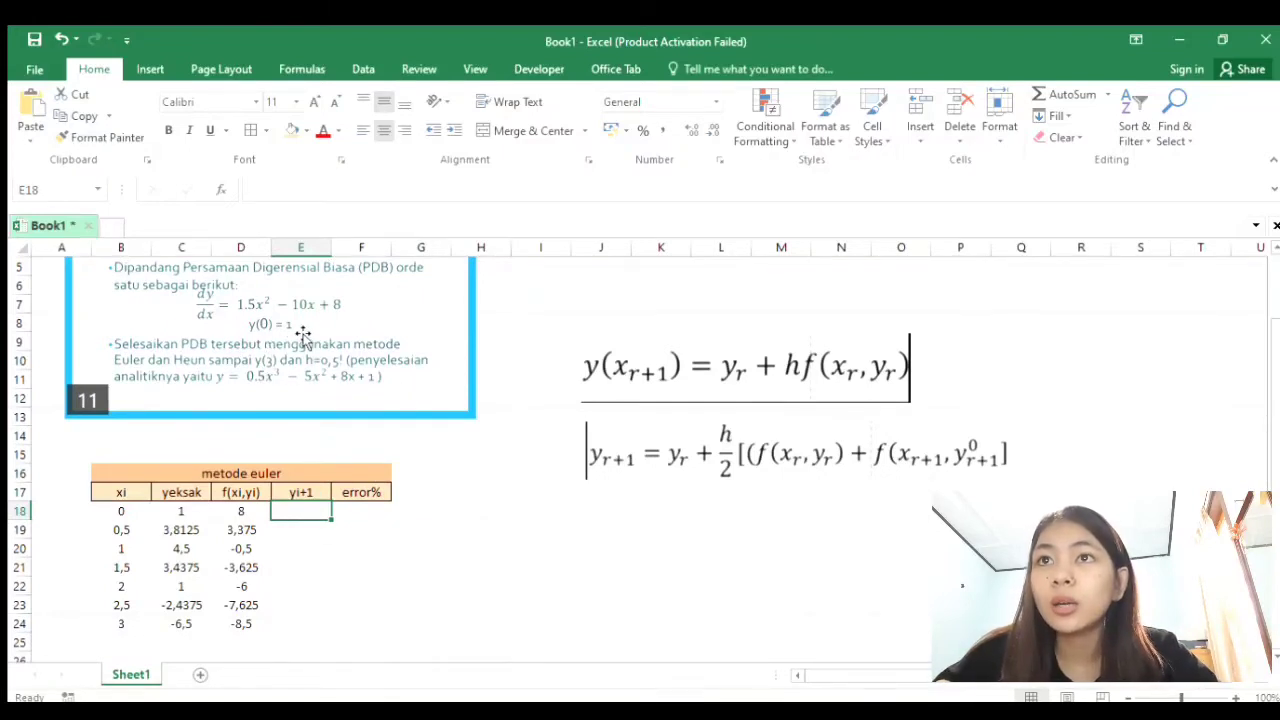
# - Enter the initial value 1 in cell E18 under the yi+1 heading of the metode euler table
pyautogui.click(299, 528)
pyautogui.click(299, 510)
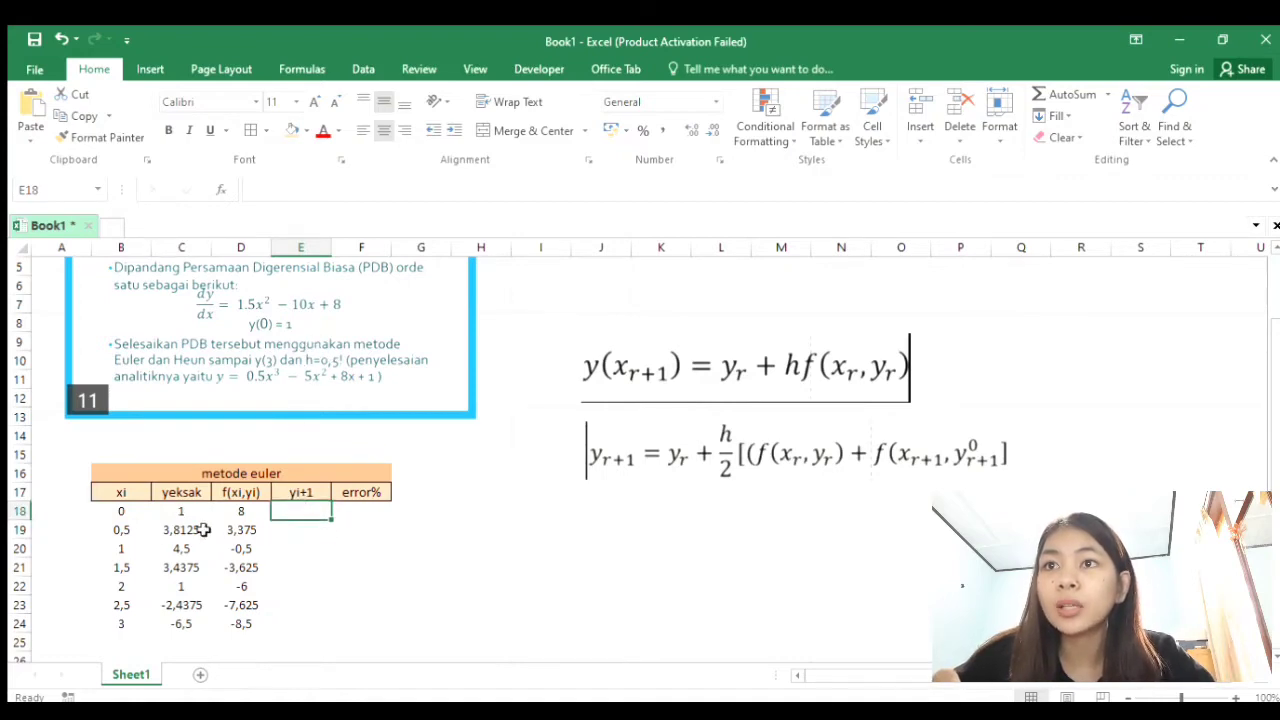
pyautogui.write('1')
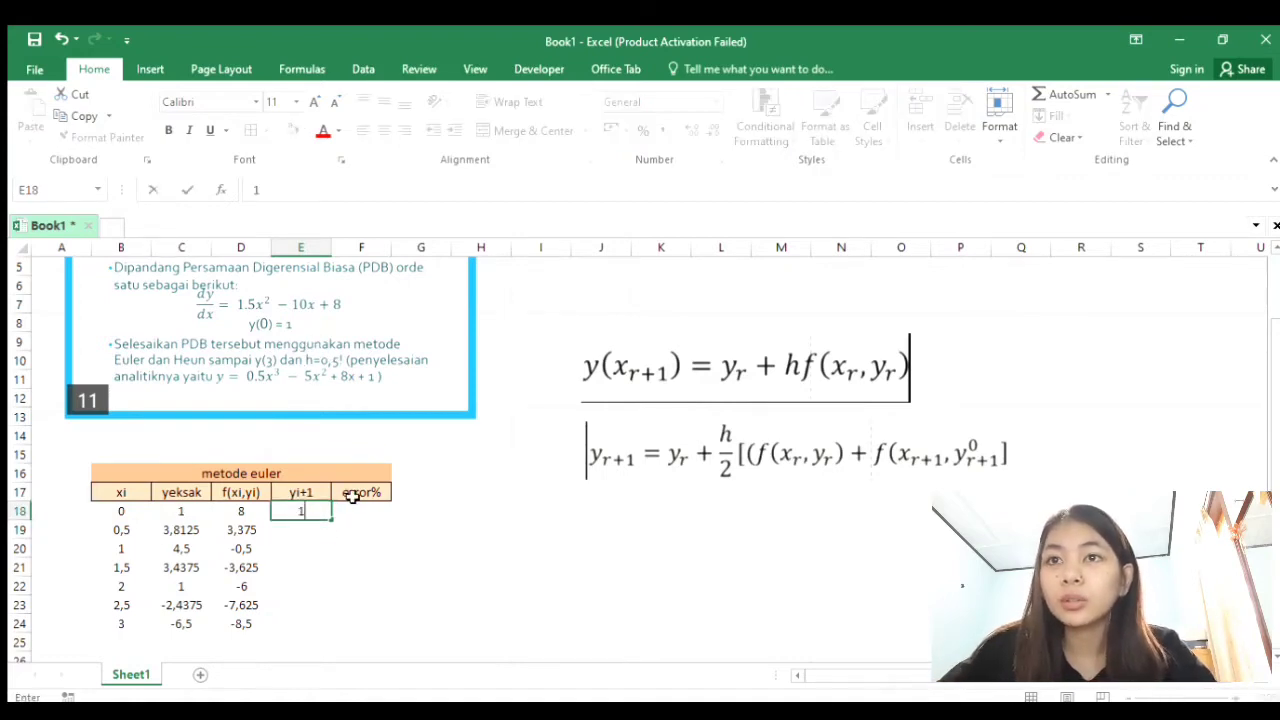
# - Enter the Euler formula =E18+0,5*D18 in cell E19 of the yi+1 column
pyautogui.click(295, 531)
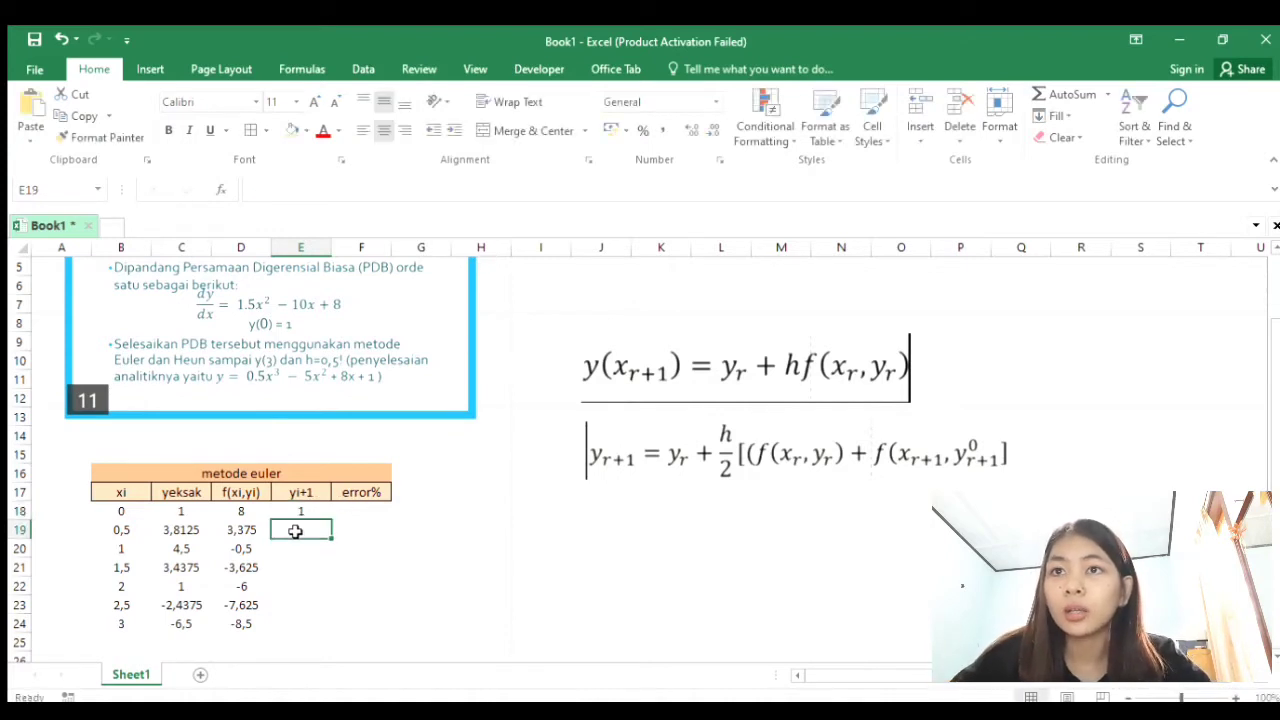
pyautogui.click(316, 190)
pyautogui.write('=')
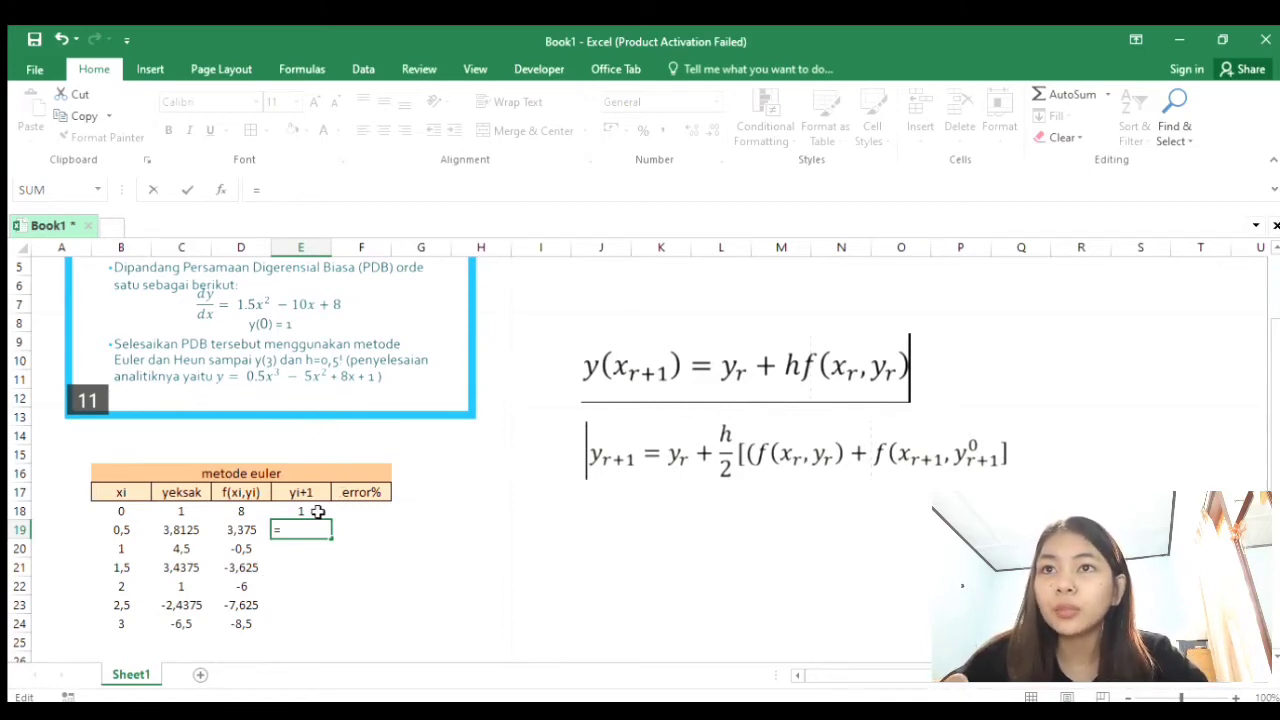
pyautogui.click(307, 512)
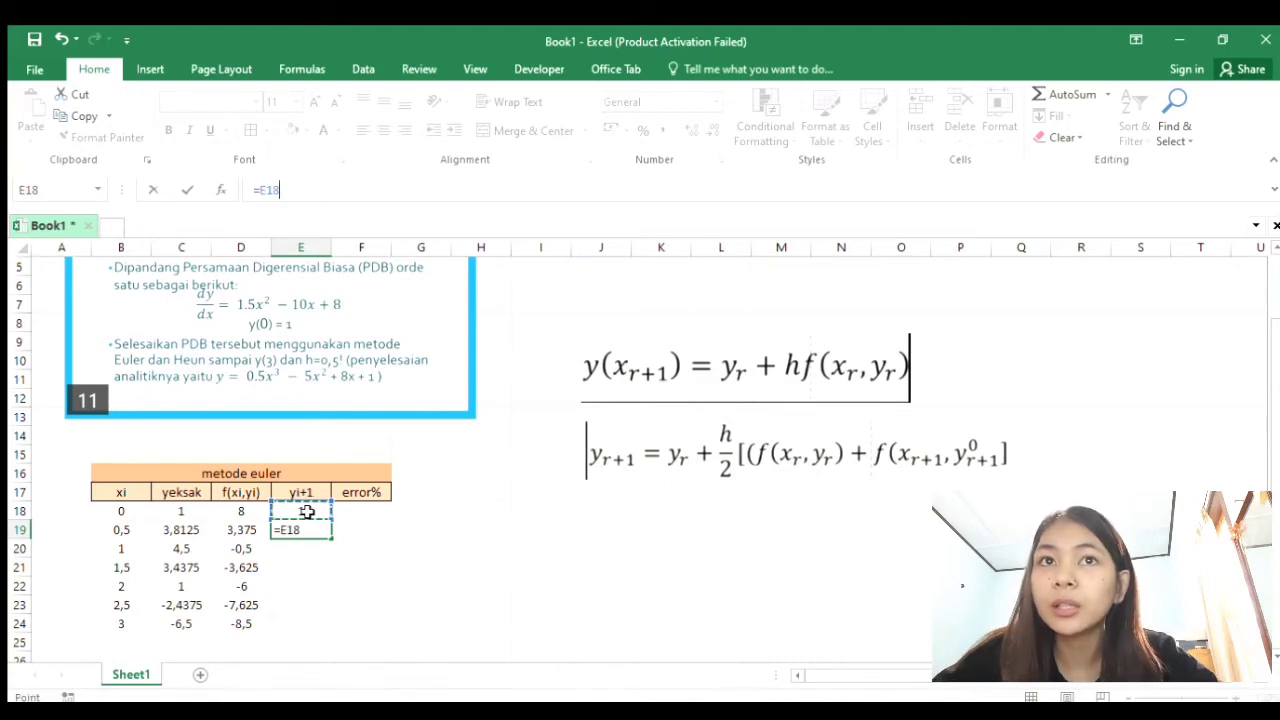
pyautogui.write('+0,5')
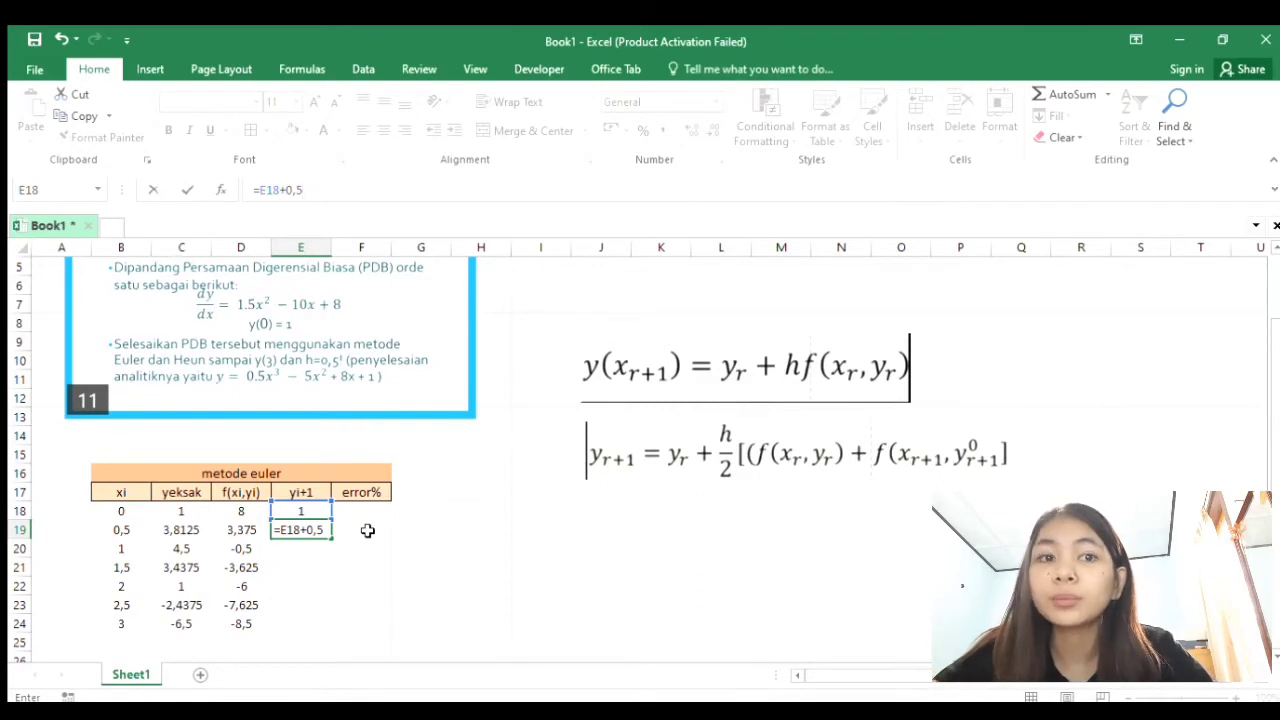
pyautogui.write('*')
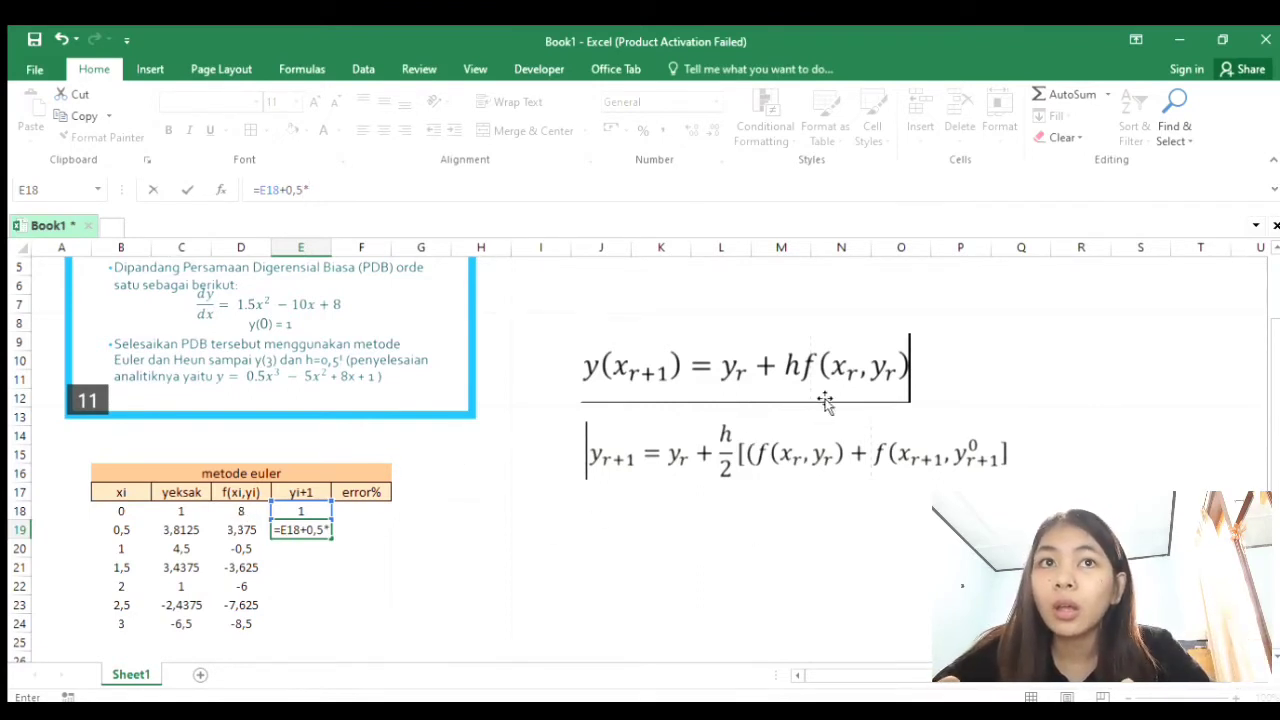
pyautogui.click(241, 512)
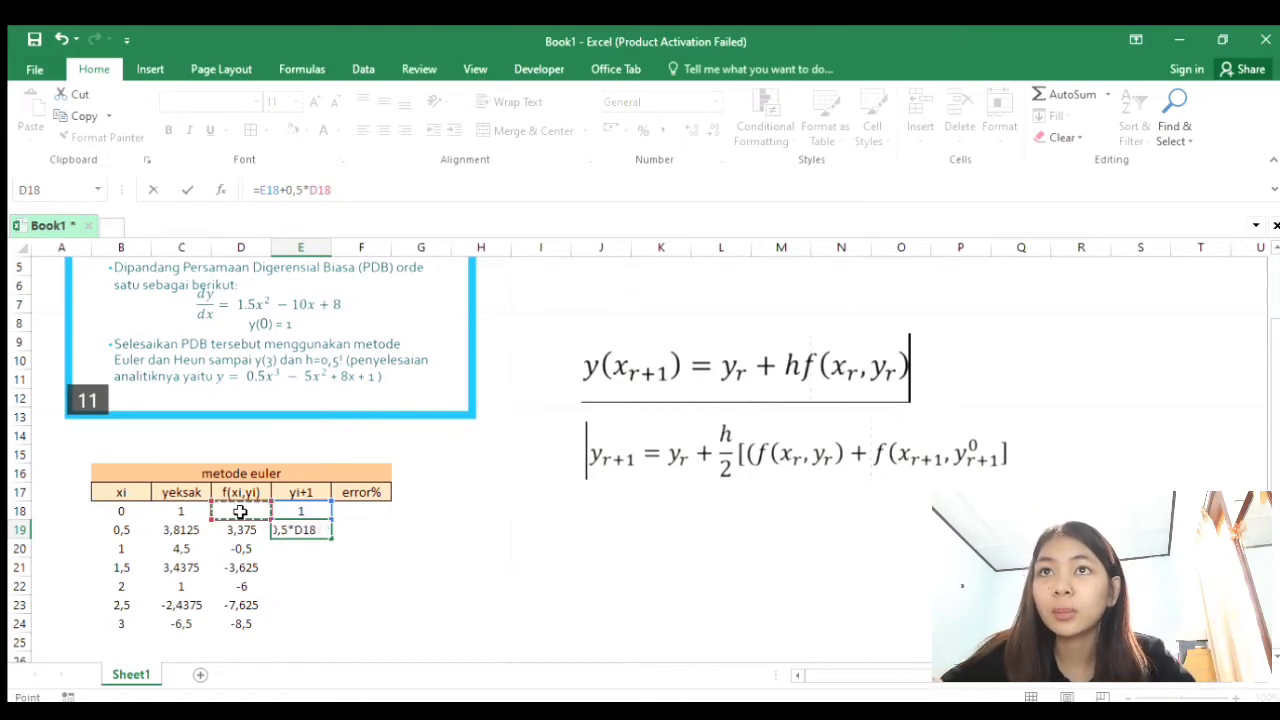
pyautogui.press('Return')
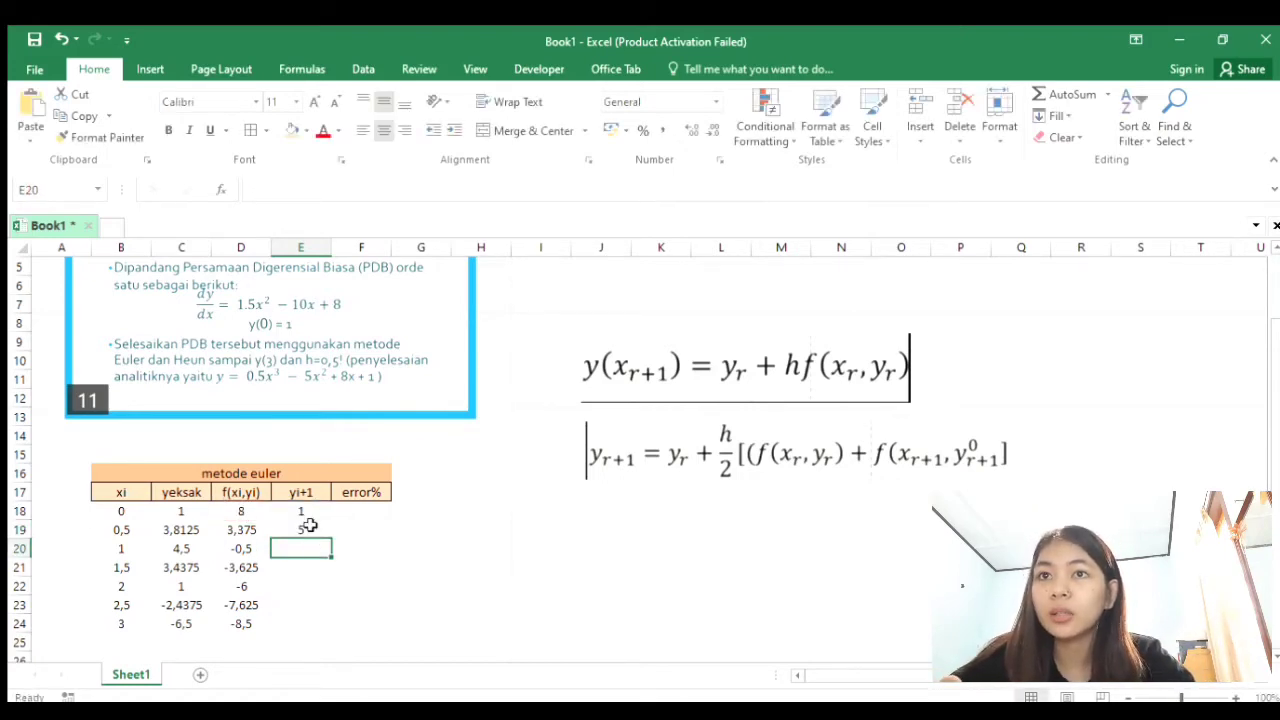
# - Fill the Euler formula from E19 down through E24 in the yi+1 column
pyautogui.scroll(-4, 314, 486)
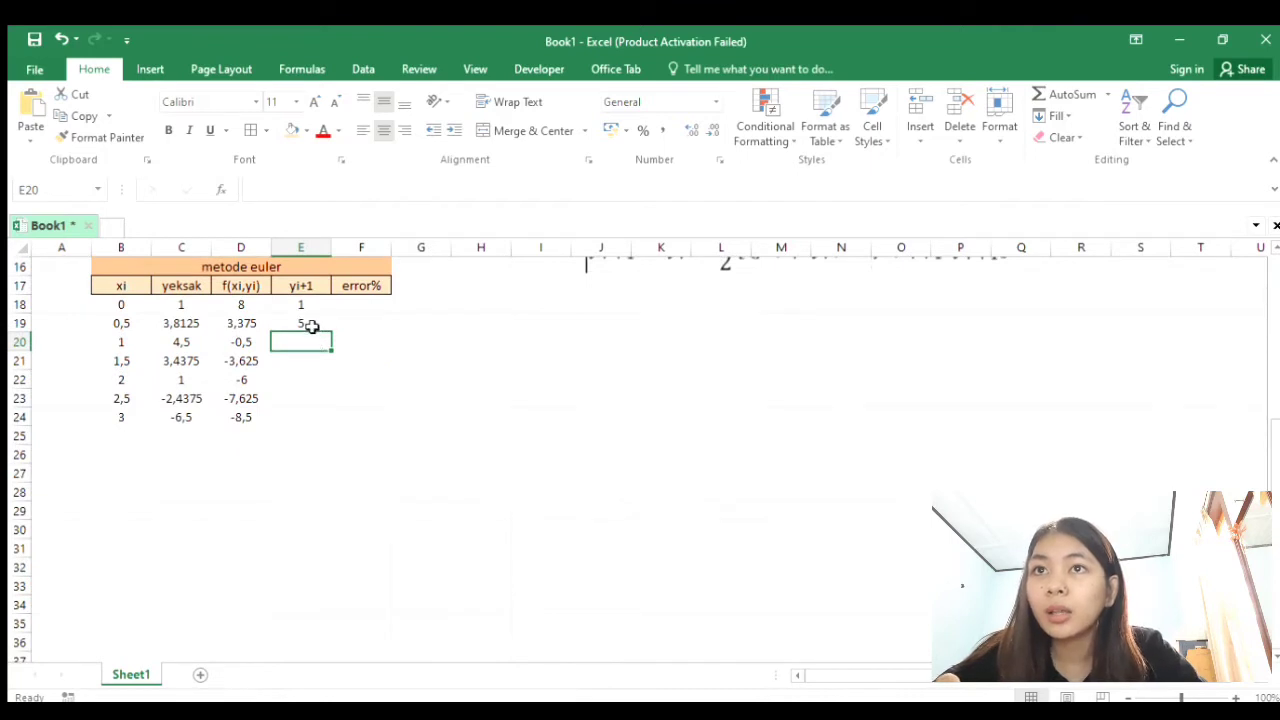
pyautogui.click(318, 320)
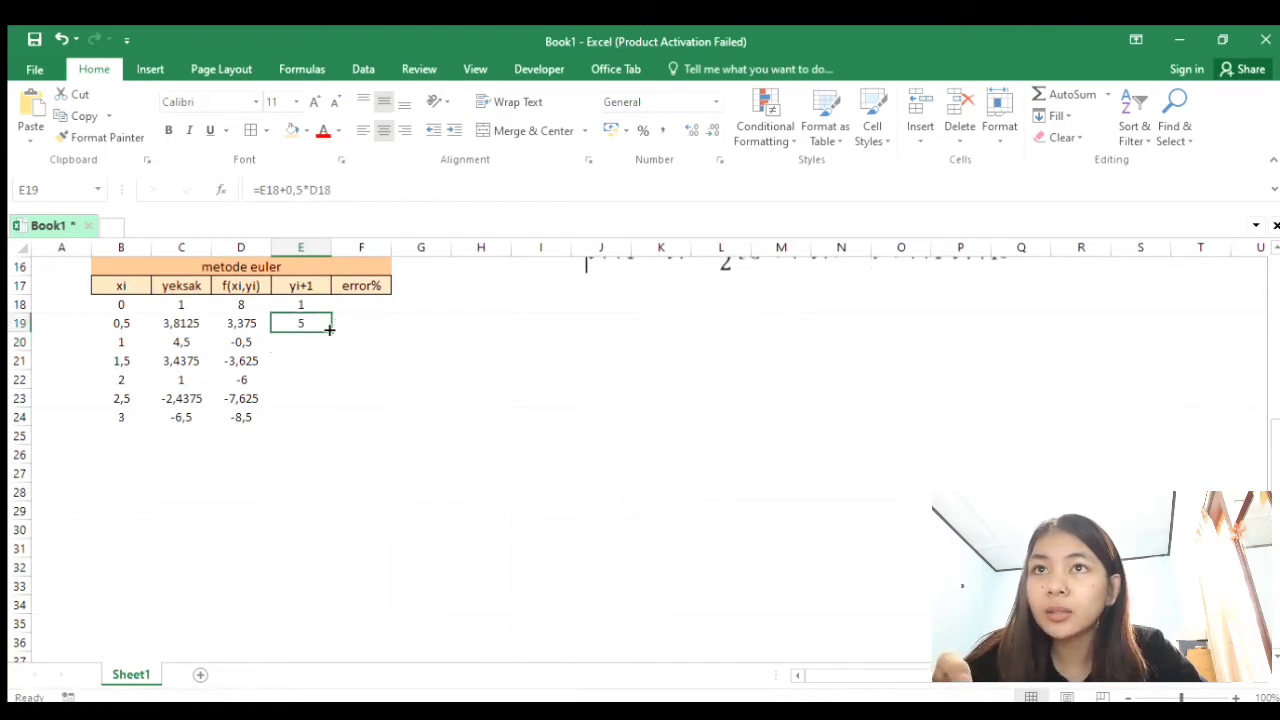
pyautogui.moveTo(330, 330); pyautogui.dragTo(326, 419)
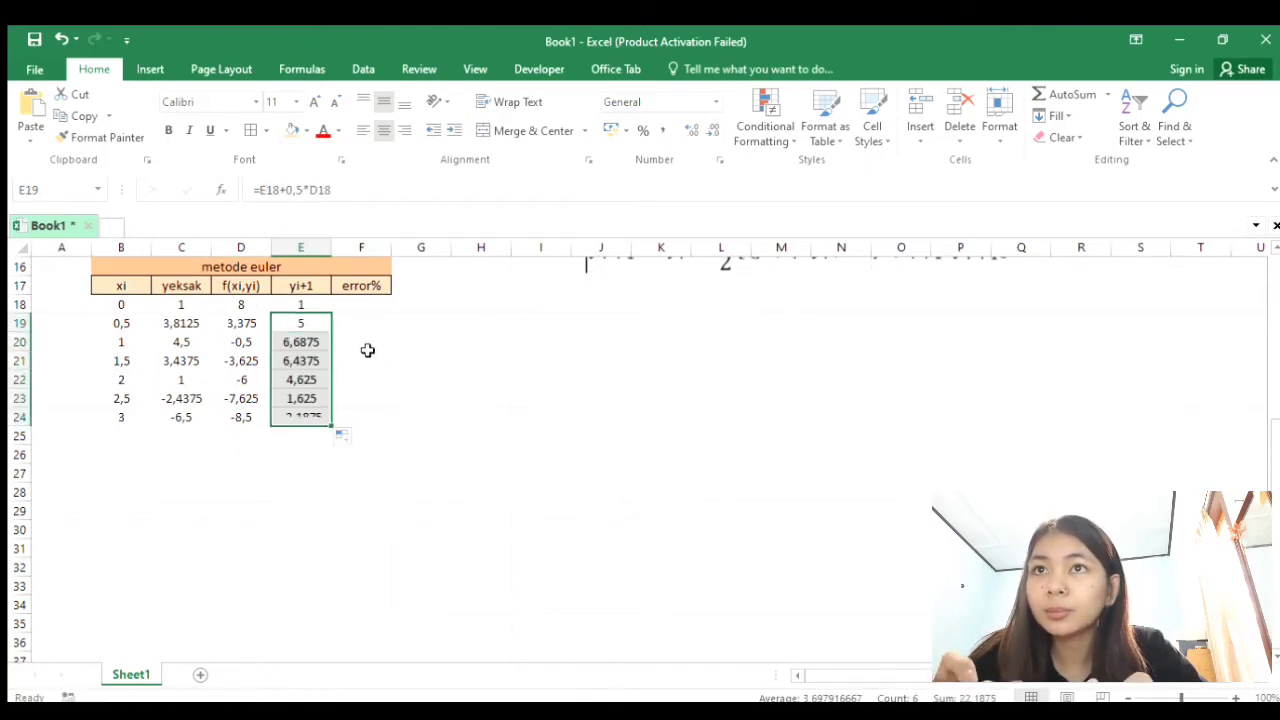
# - Begin the error formula in cell F18 of the error% column by entering =abs
pyautogui.scroll(2, 367, 350)
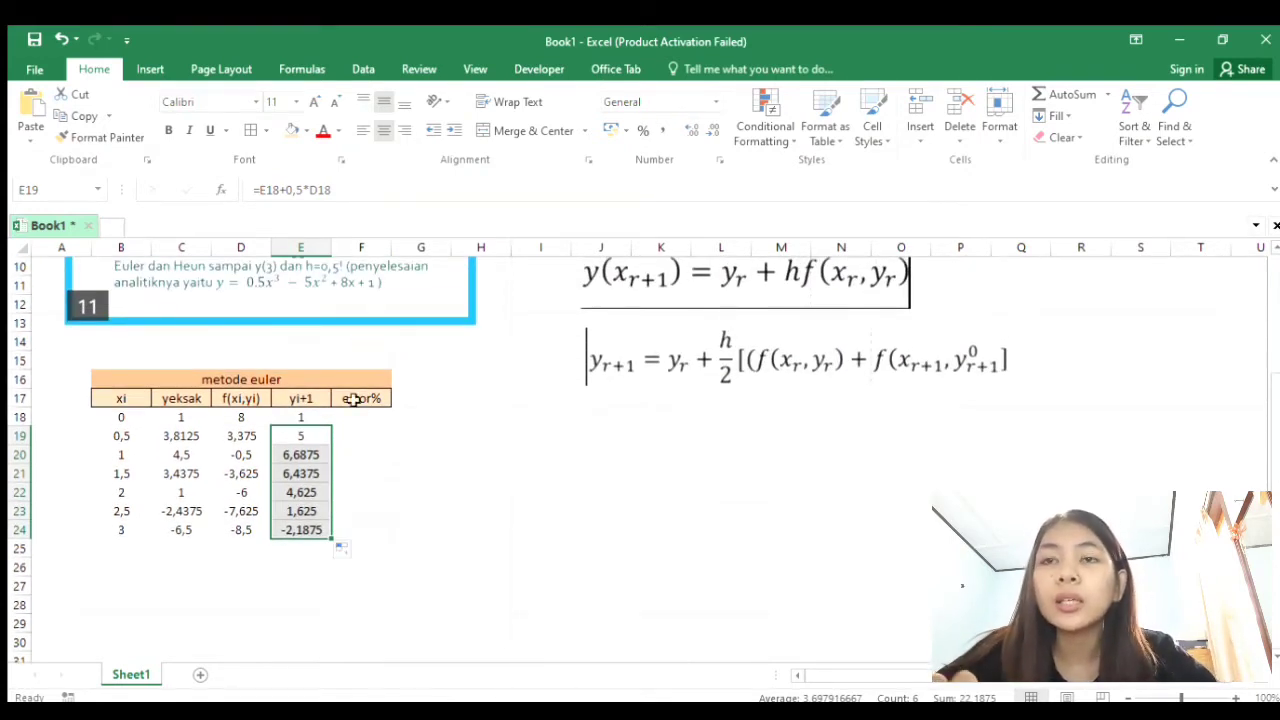
pyautogui.click(355, 443)
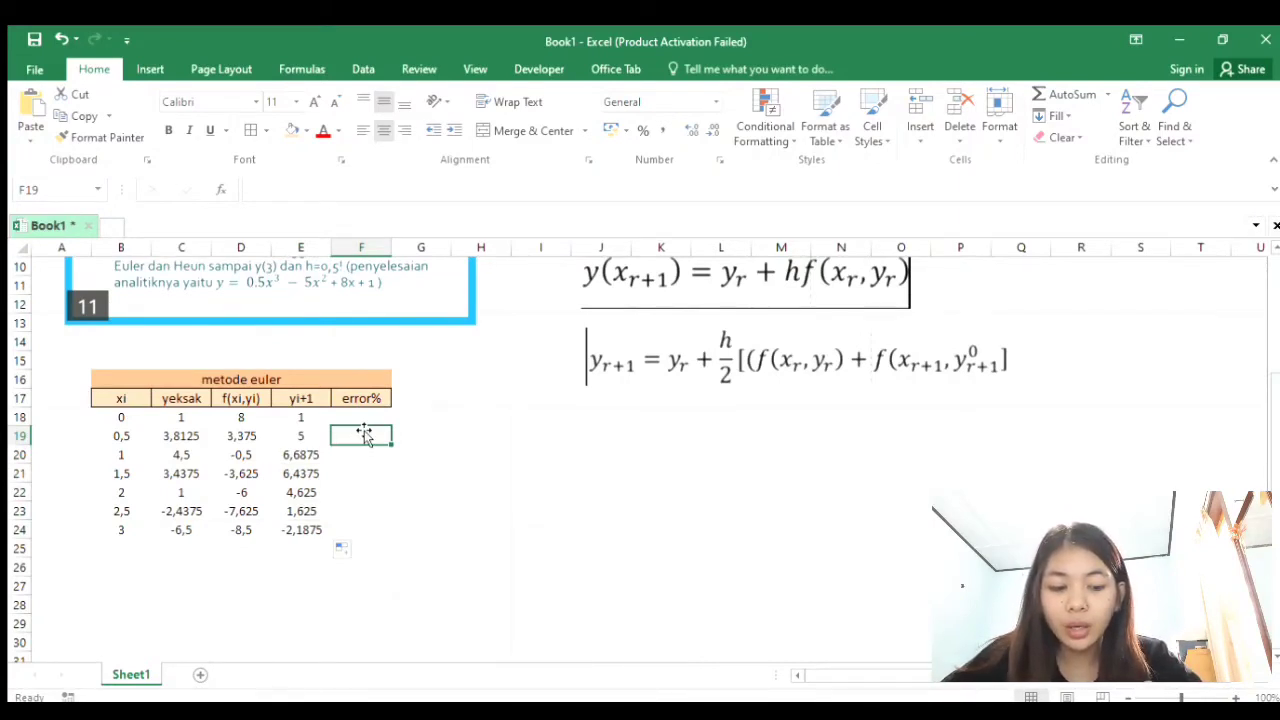
pyautogui.click(352, 416)
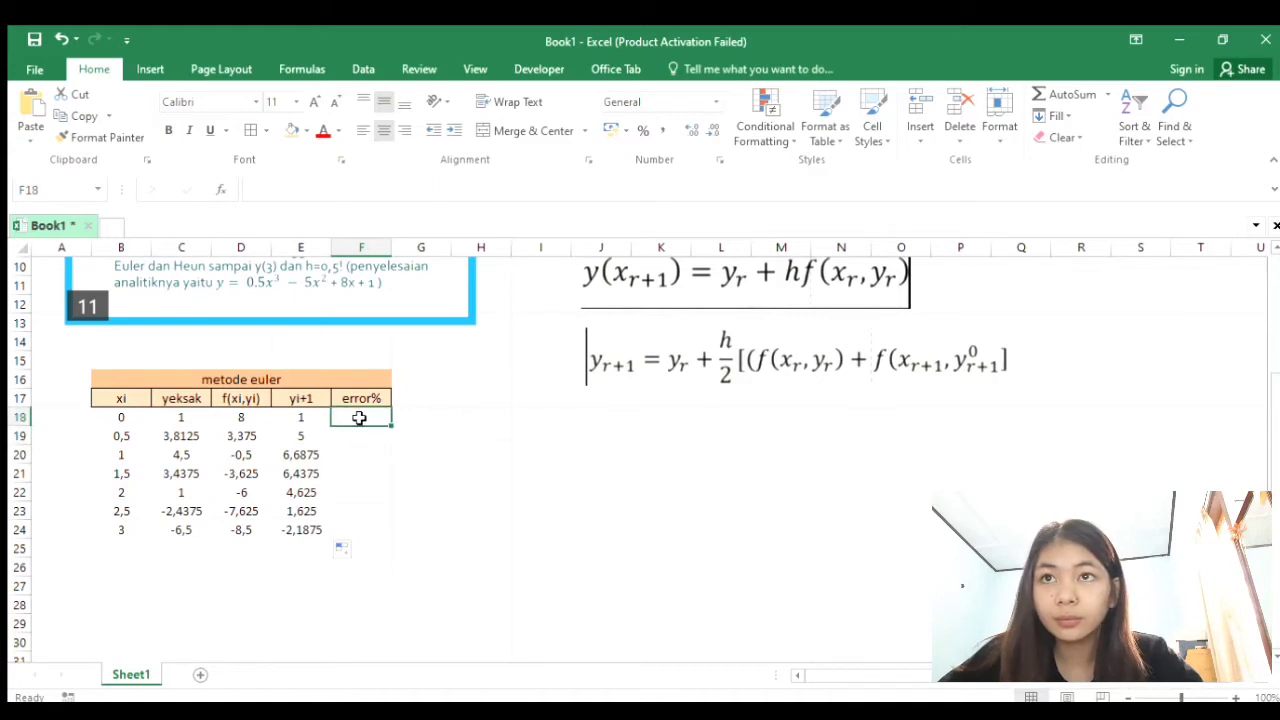
pyautogui.click(311, 197)
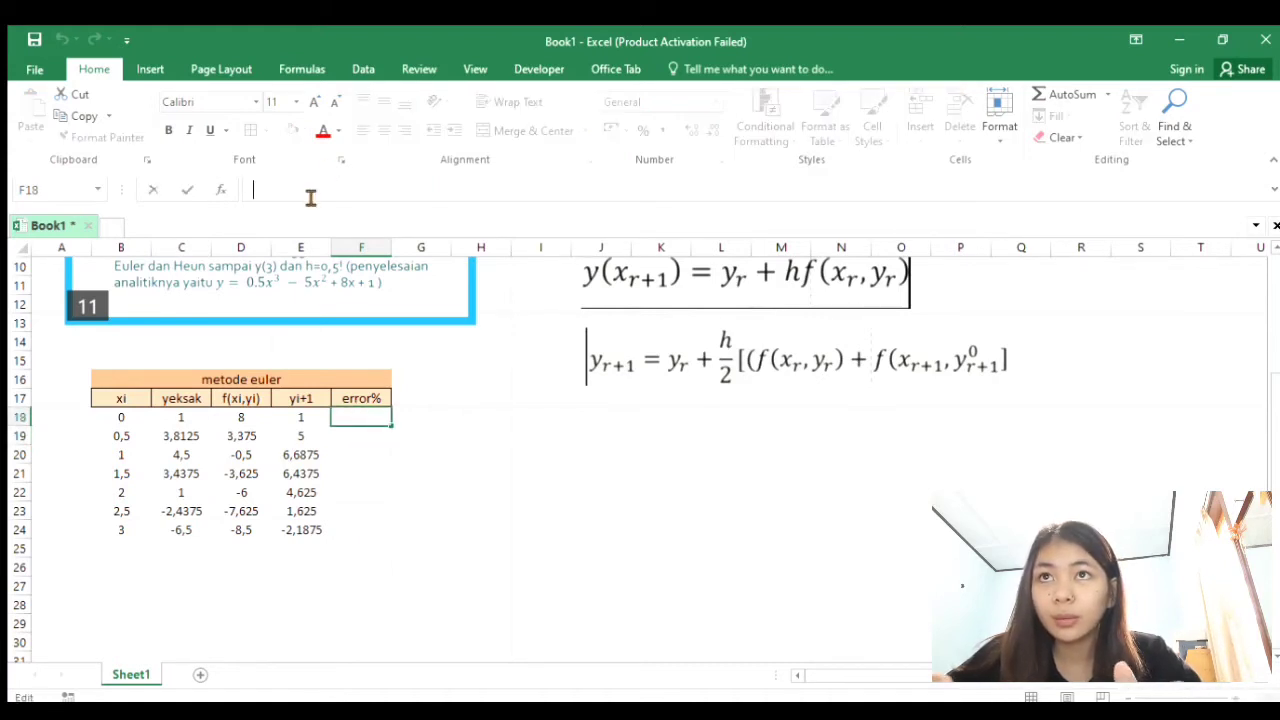
pyautogui.write('bas')
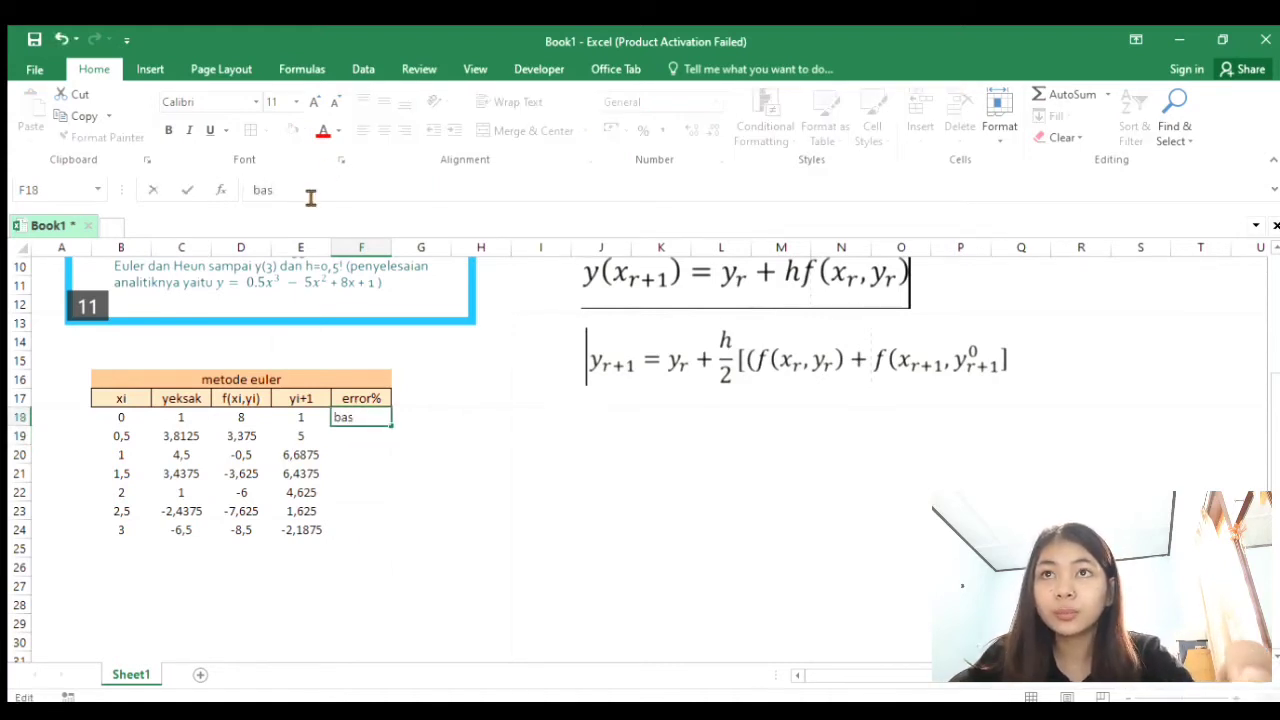
pyautogui.press('BackSpace')
pyautogui.press('BackSpace')
pyautogui.press('BackSpace')
pyautogui.write('=abs')
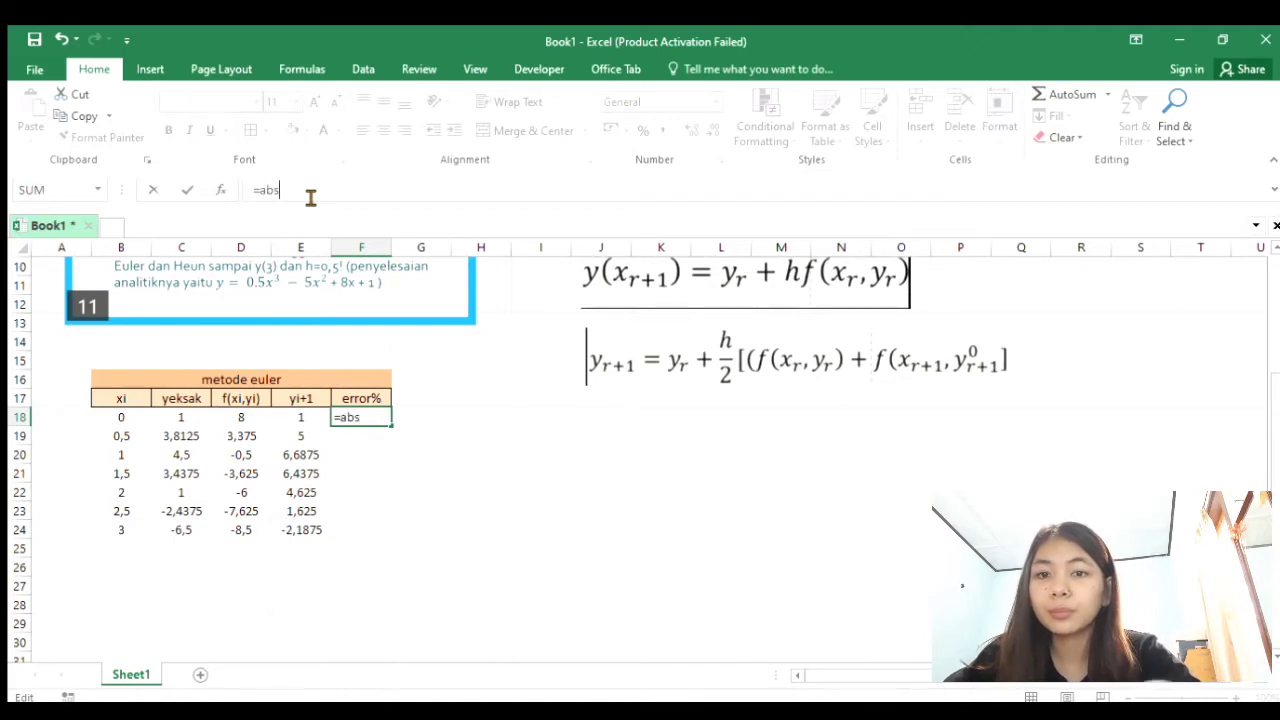
pyautogui.press('Return')
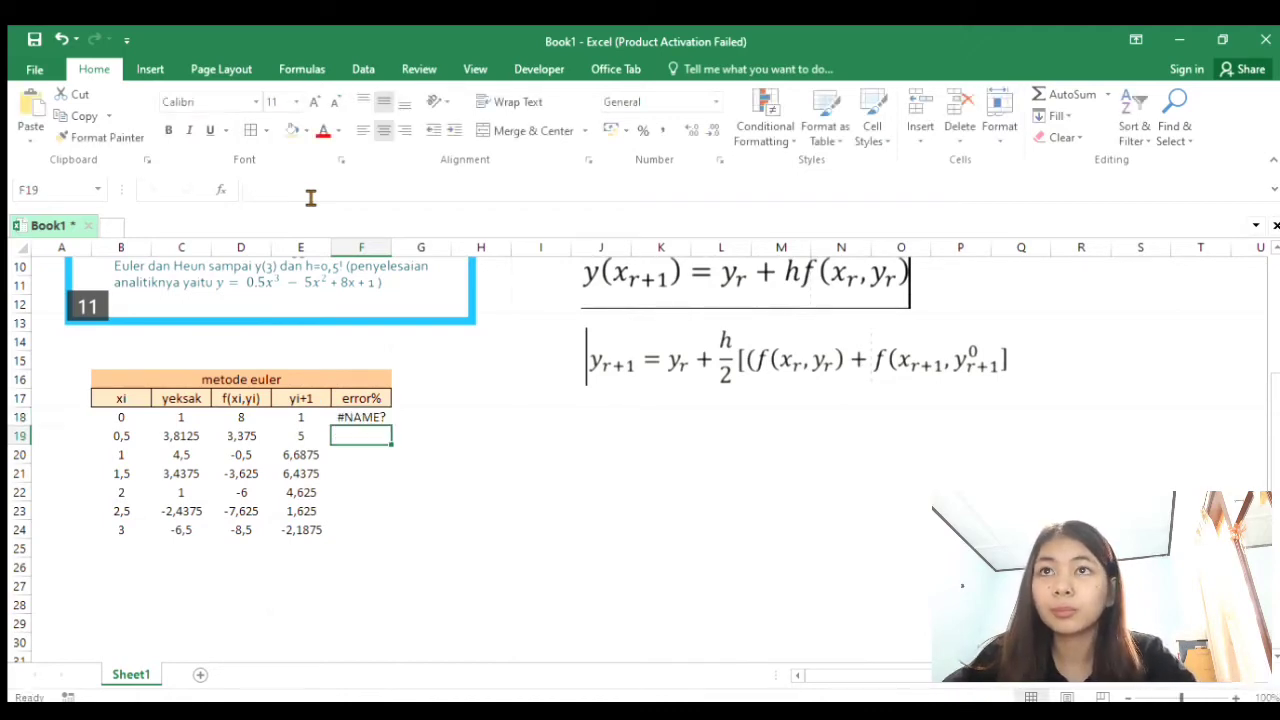
# - Complete the percentage error formula in cell F18 as =abs(C18-E18)/C18*100
pyautogui.click(361, 417)
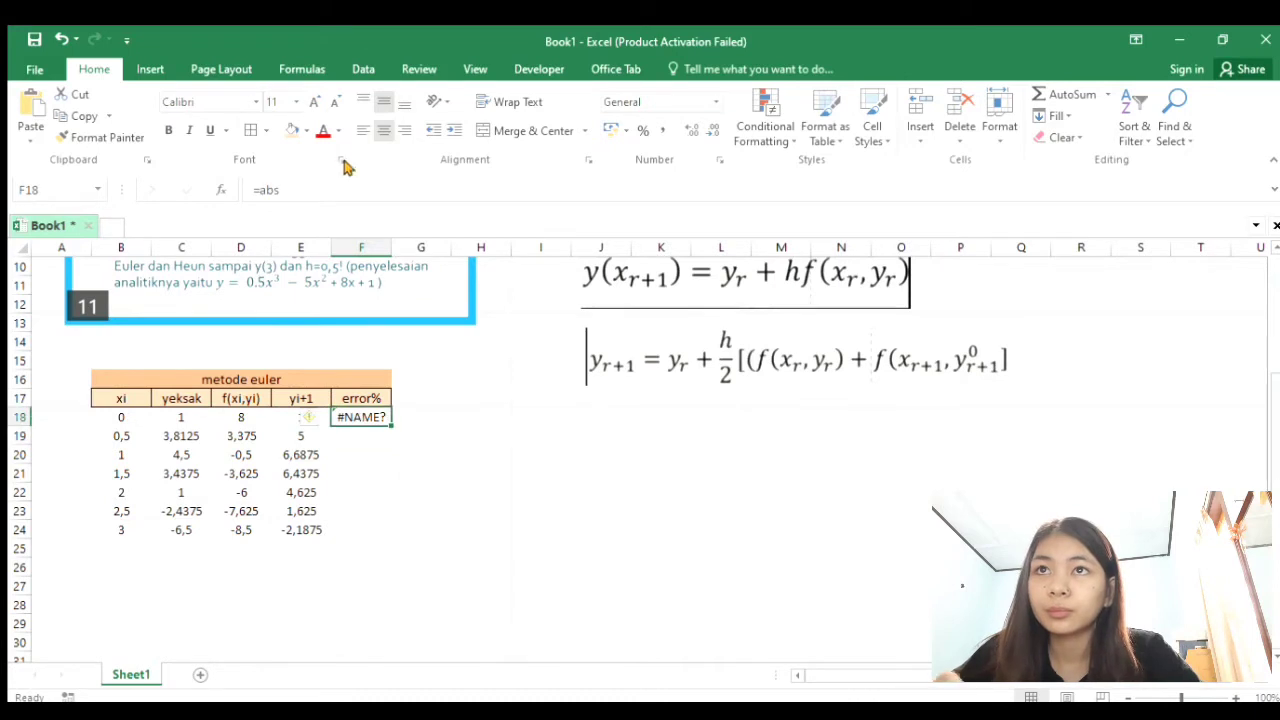
pyautogui.click(325, 193)
pyautogui.write('(')
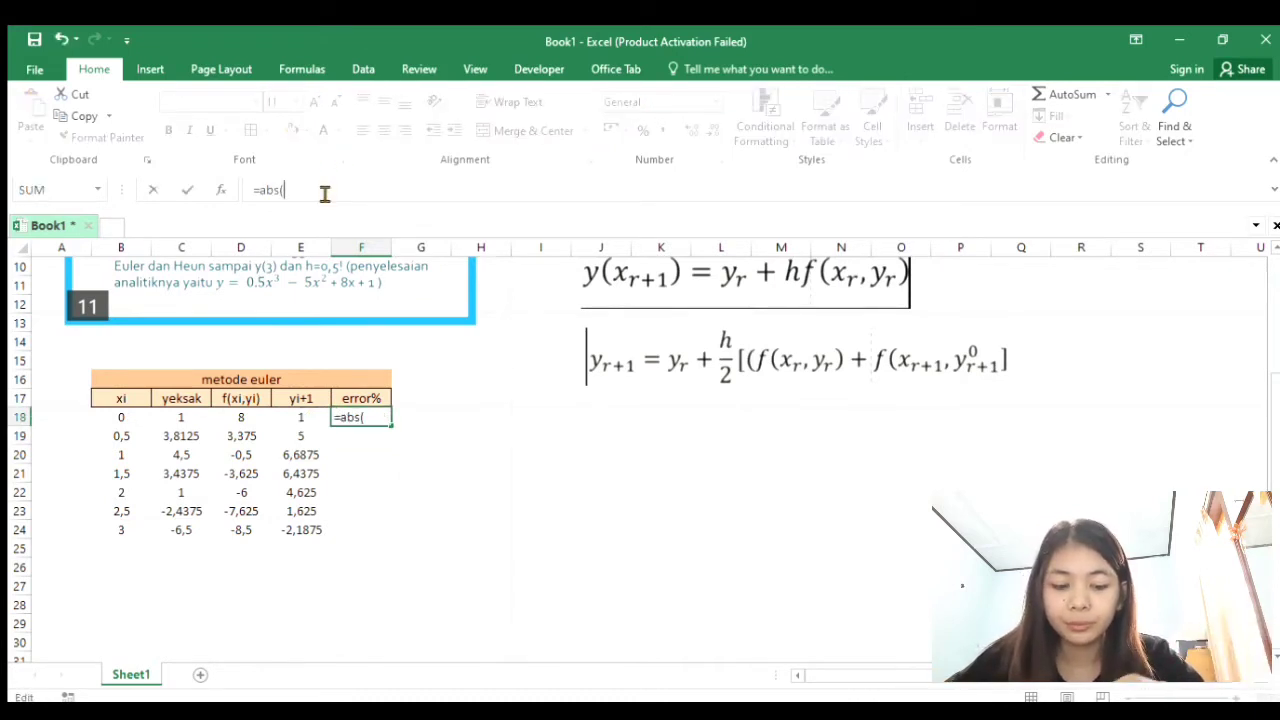
pyautogui.click(179, 419)
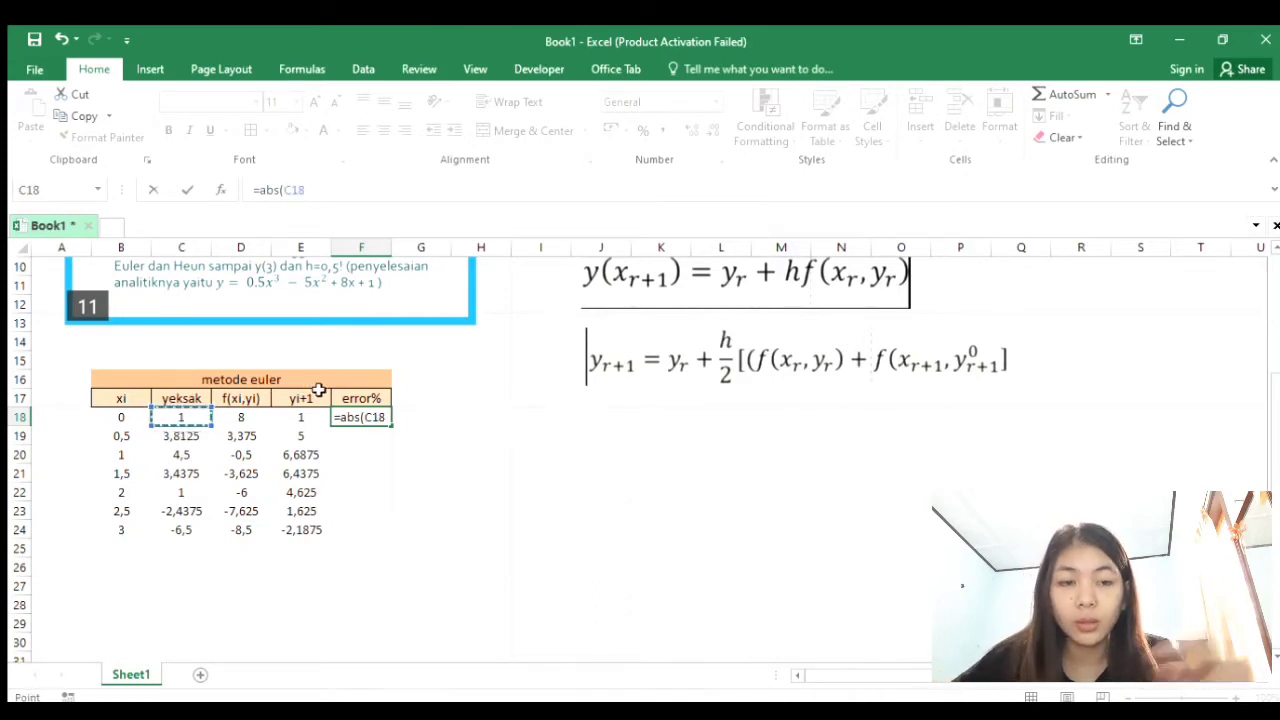
pyautogui.write('-')
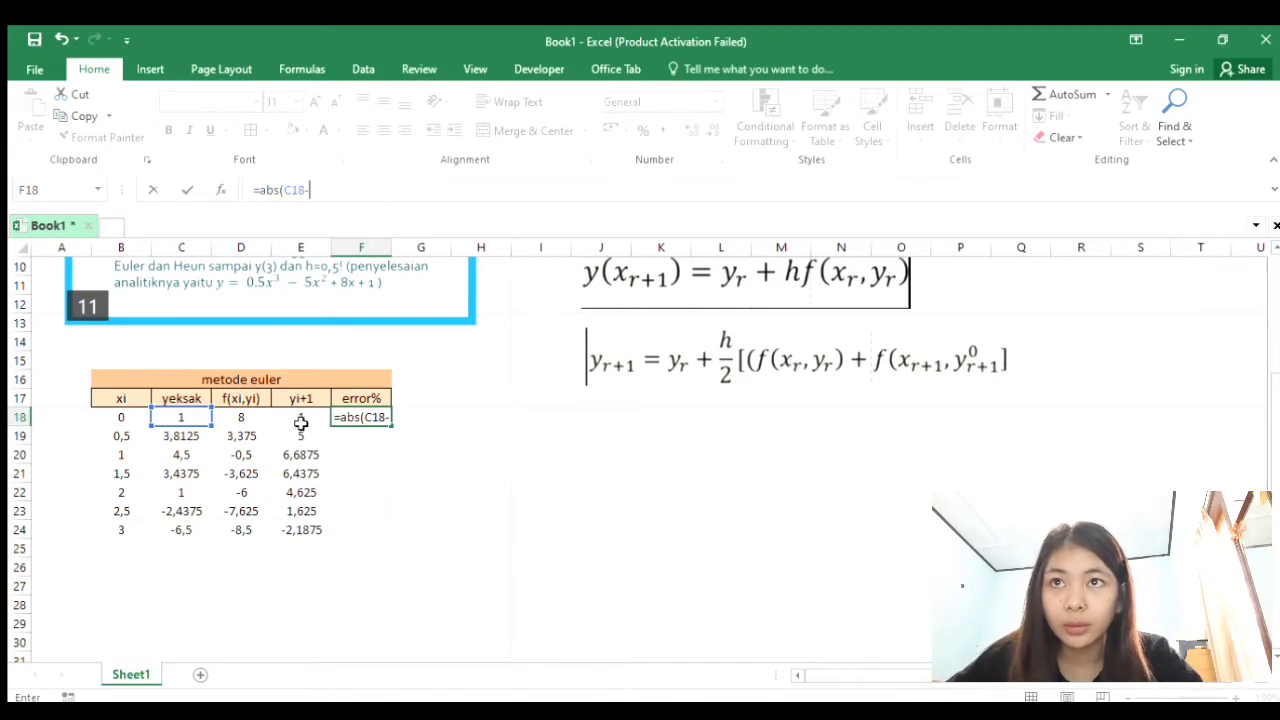
pyautogui.click(301, 420)
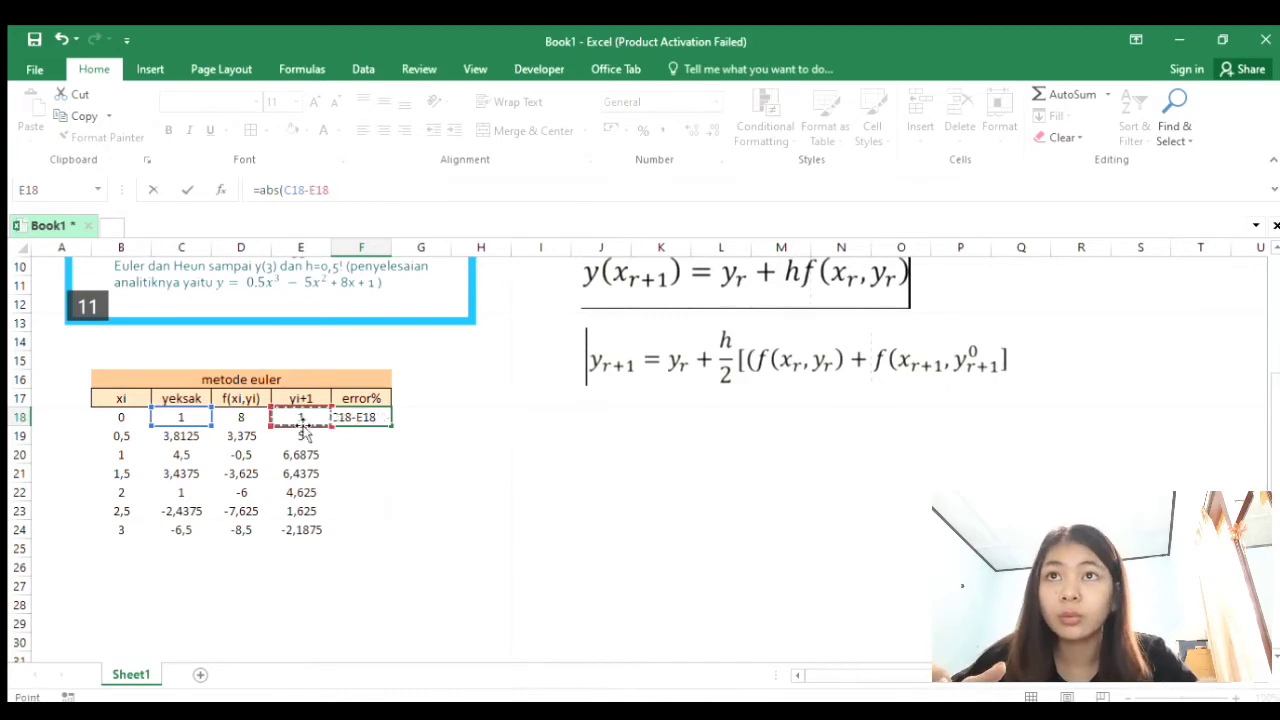
pyautogui.write(')')
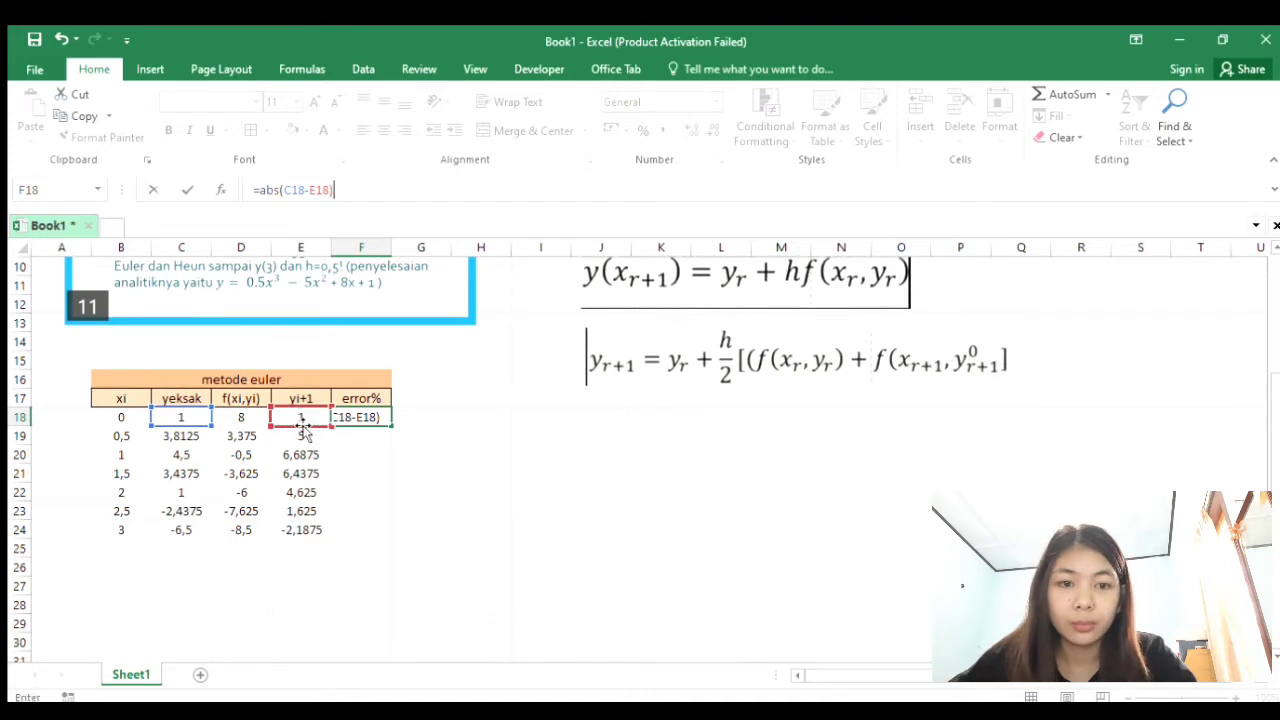
pyautogui.write('/')
pyautogui.click(180, 420)
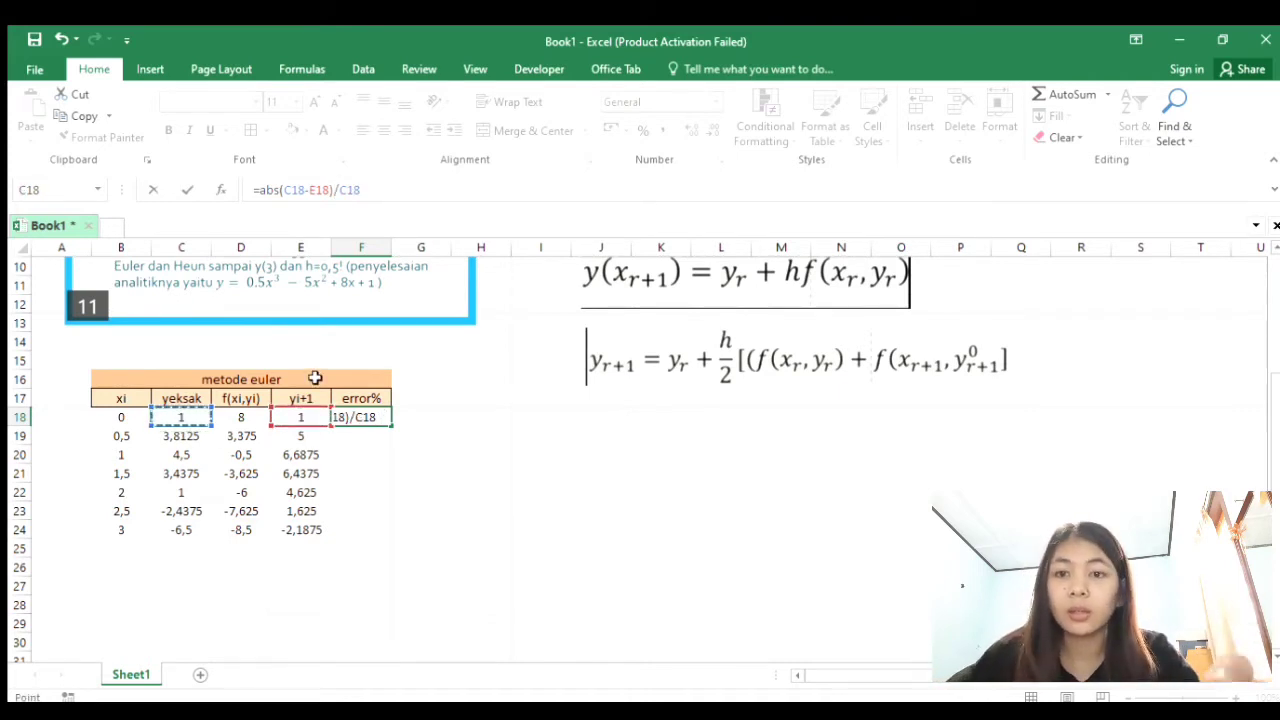
pyautogui.write('*10')
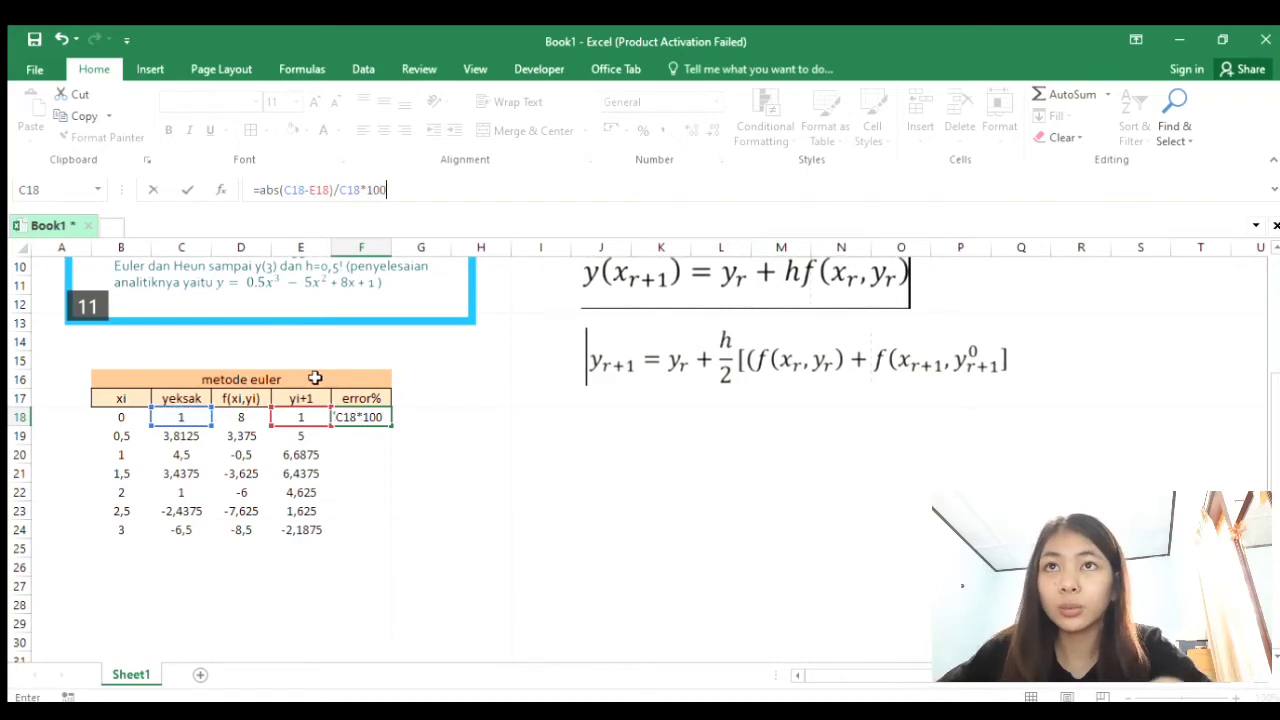
pyautogui.write('0')
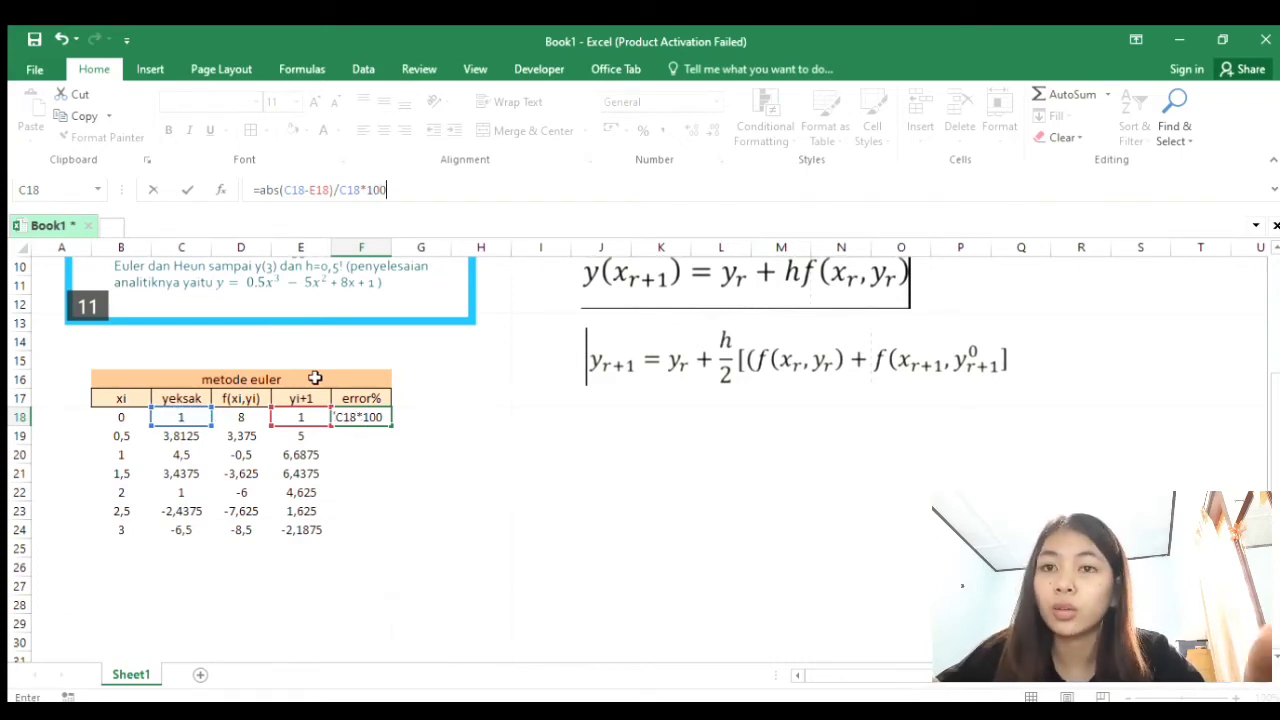
pyautogui.press('Return')
# - Fill the percentage error formula from F18 down through F24 in the error% column
pyautogui.click(358, 417)
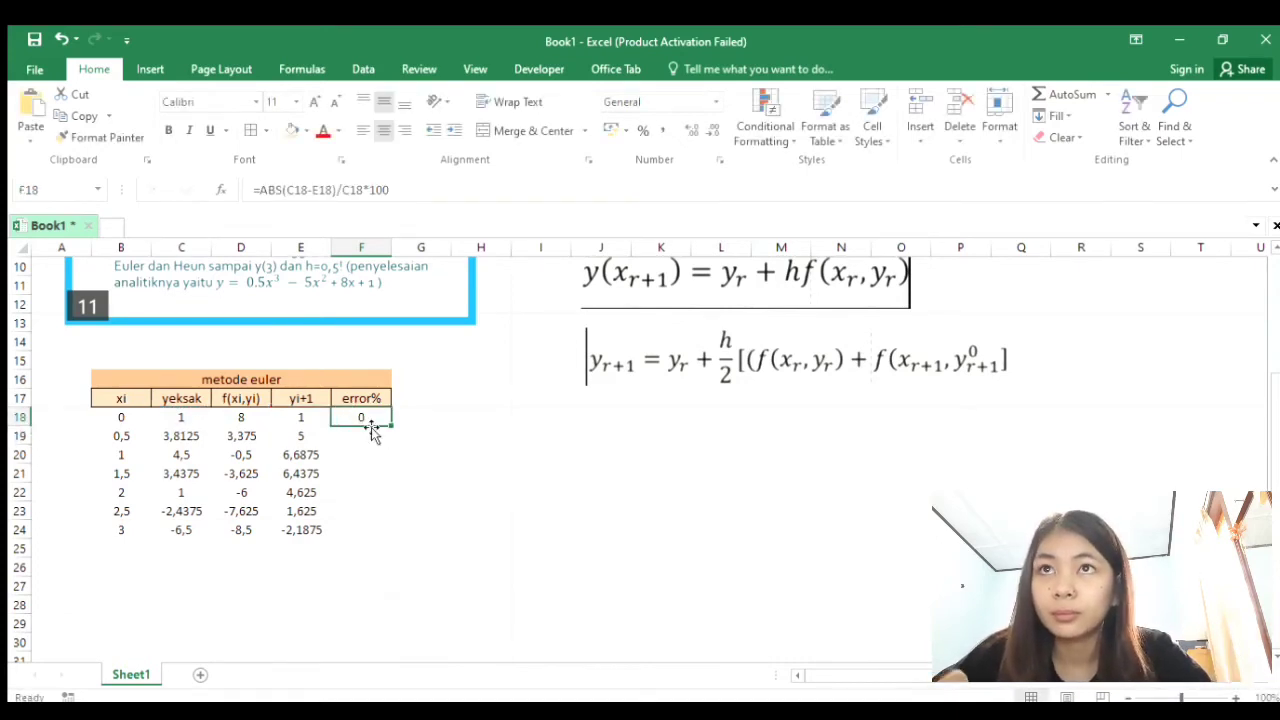
pyautogui.moveTo(393, 425); pyautogui.dragTo(391, 538)
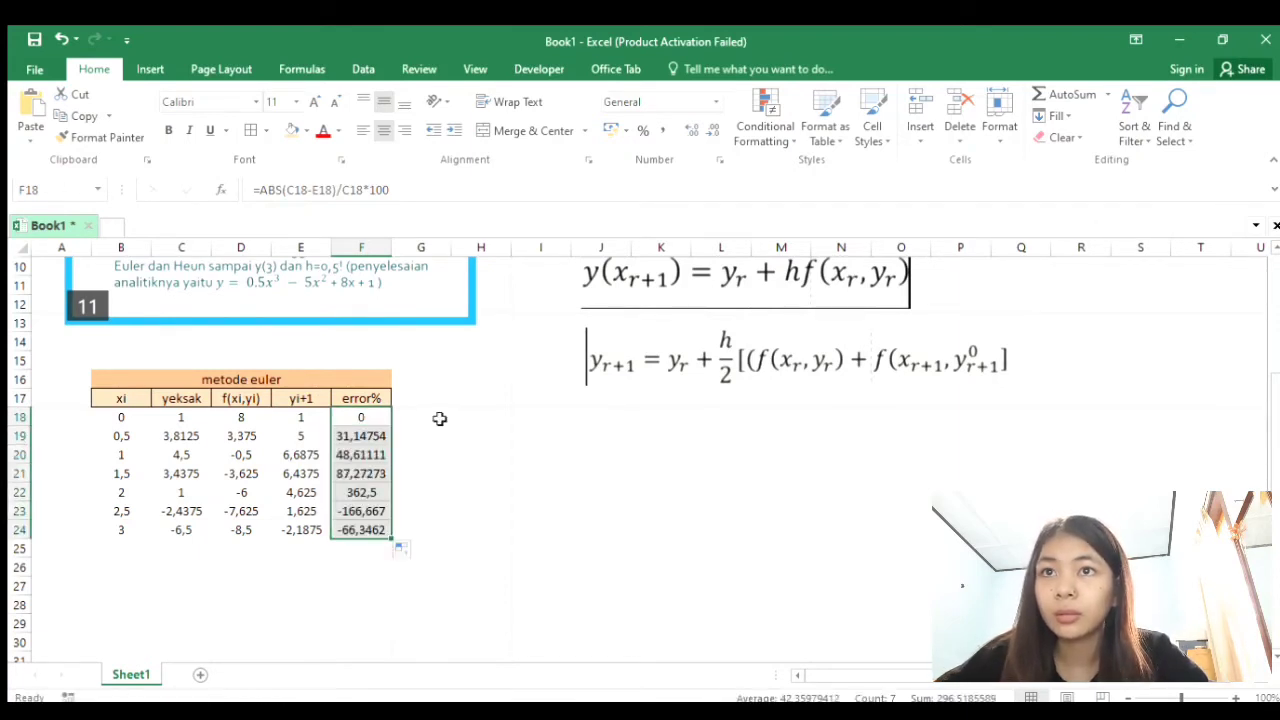
pyautogui.scroll(-2, 440, 420)
pyautogui.scroll(1, 359, 482)
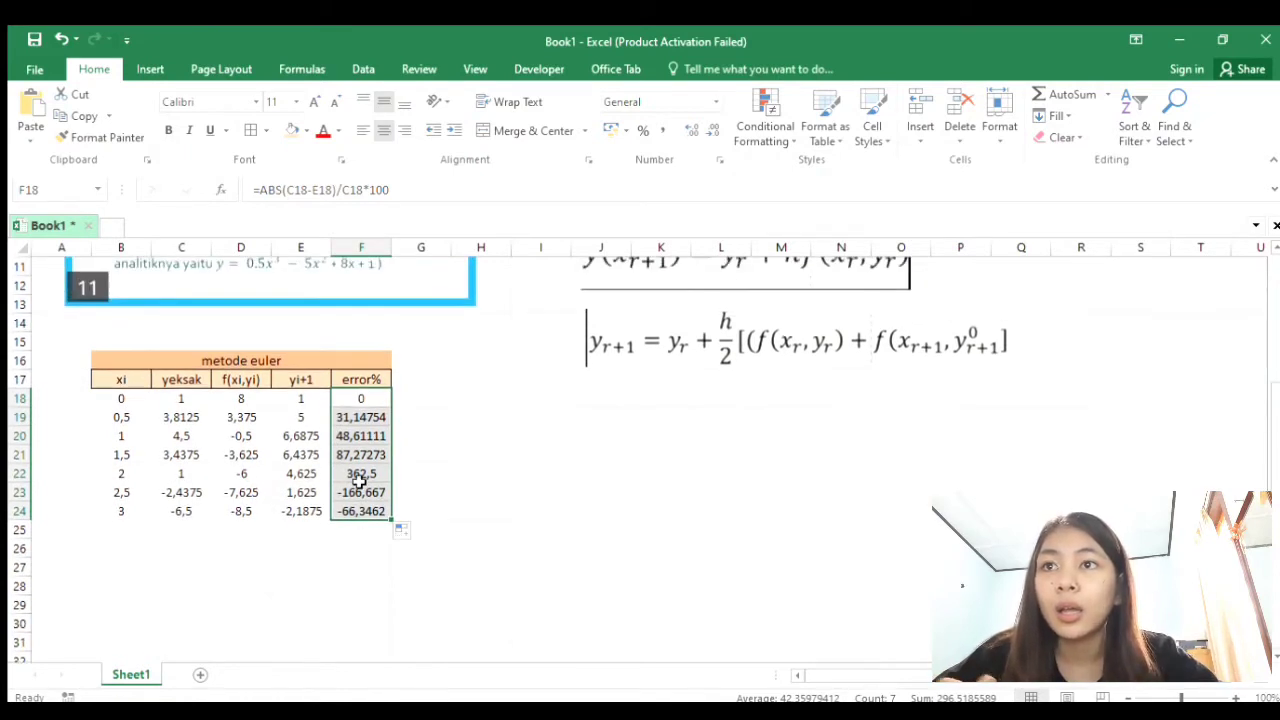
pyautogui.scroll(3, 360, 480)
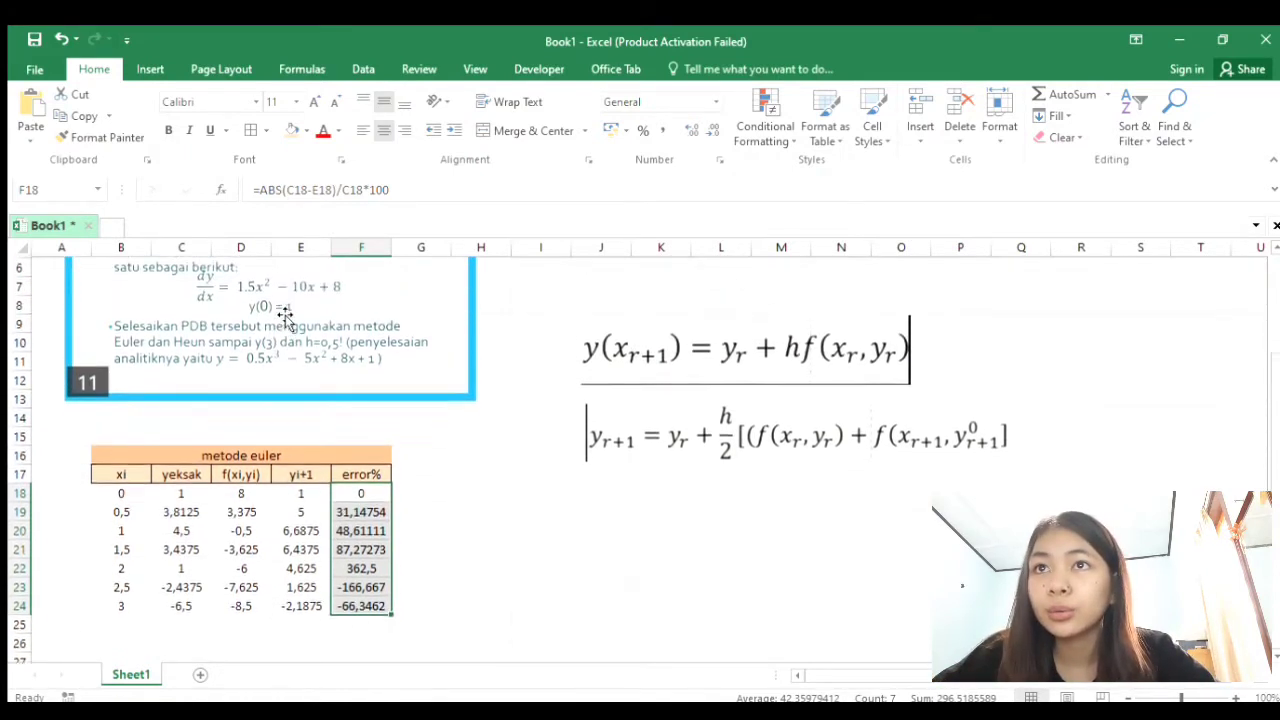
pyautogui.scroll(1, 285, 315)
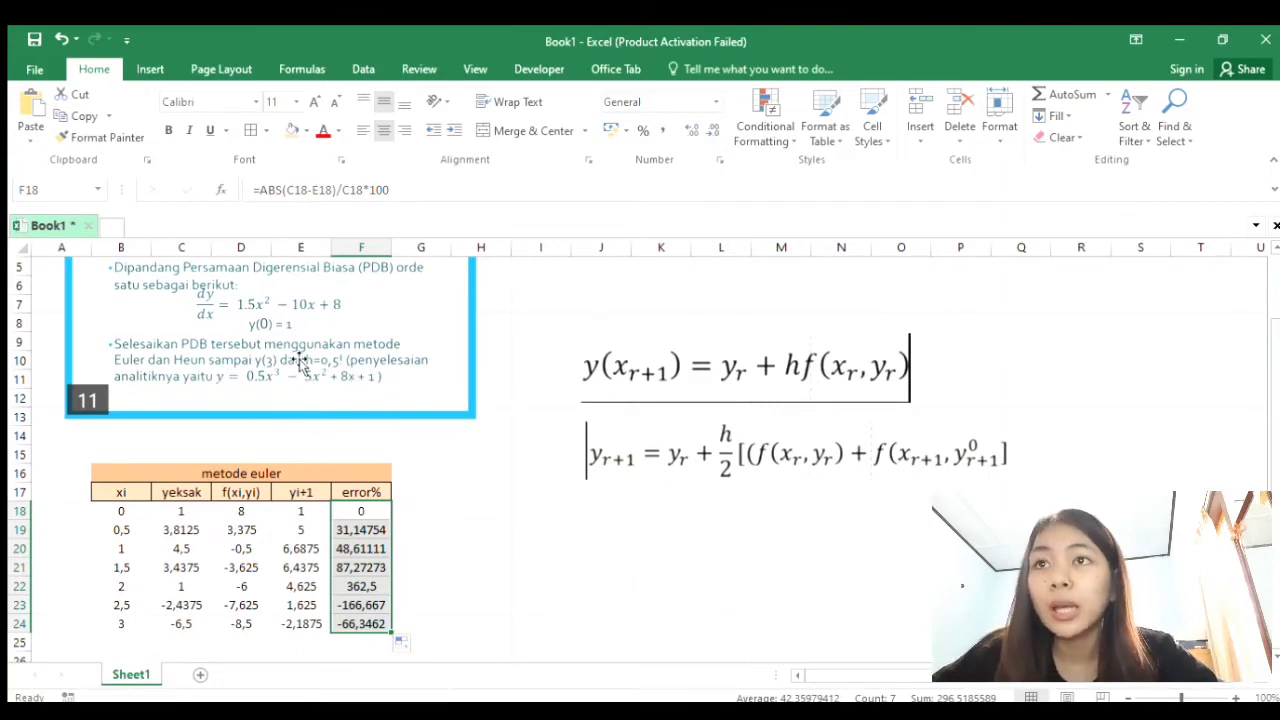
pyautogui.scroll(2, 300, 365)
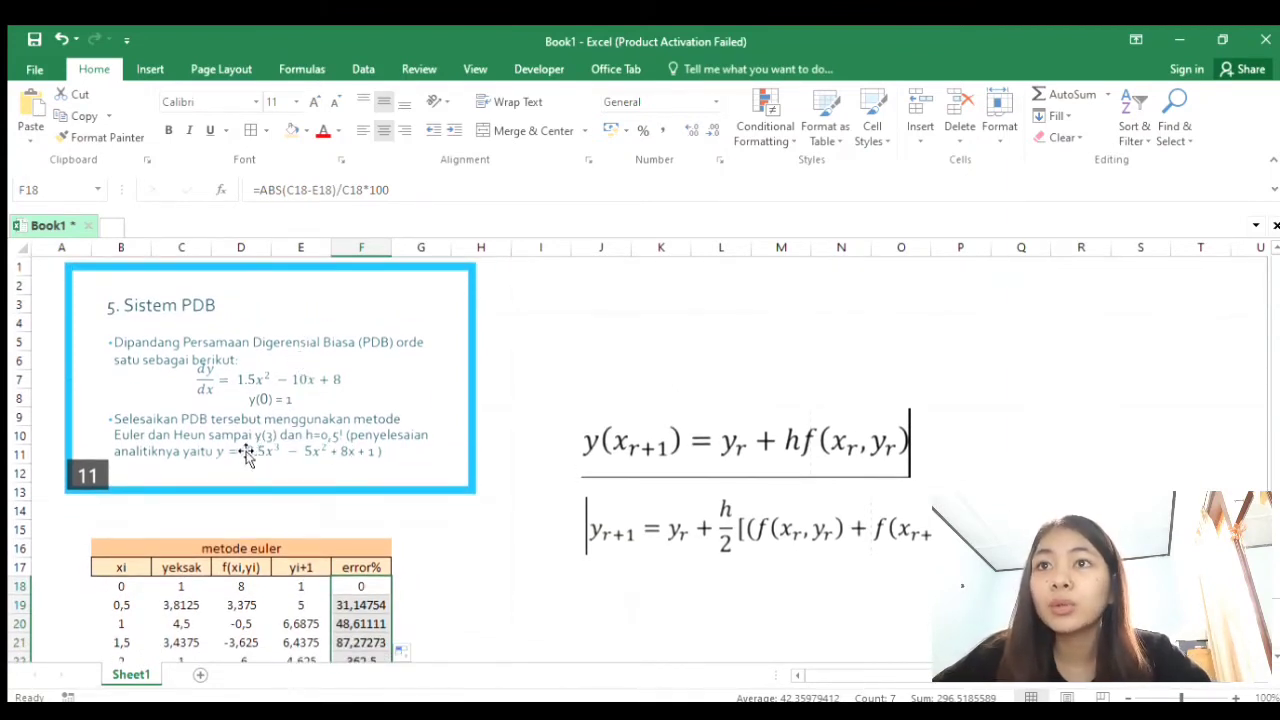
pyautogui.scroll(-5, 250, 455)
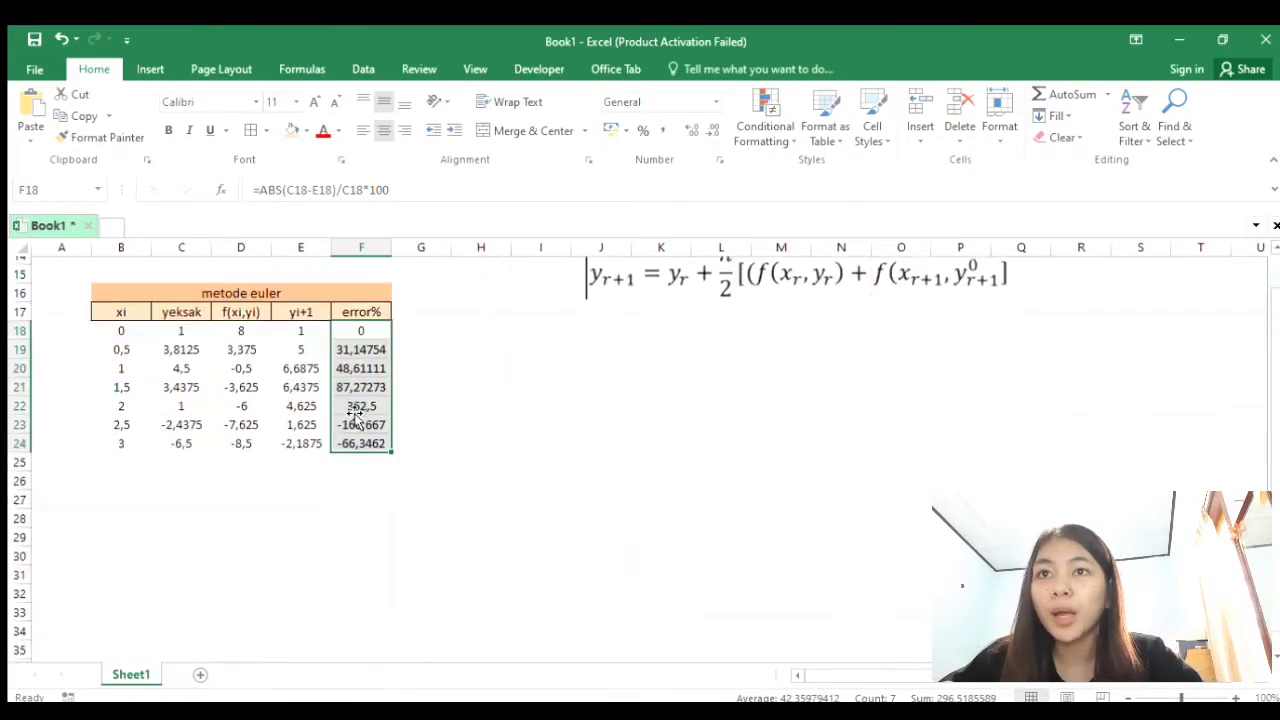
# - Highlight the final Euler row for x = 3, cells B24 to F24, with yellow fill
pyautogui.scroll(1, 355, 415)
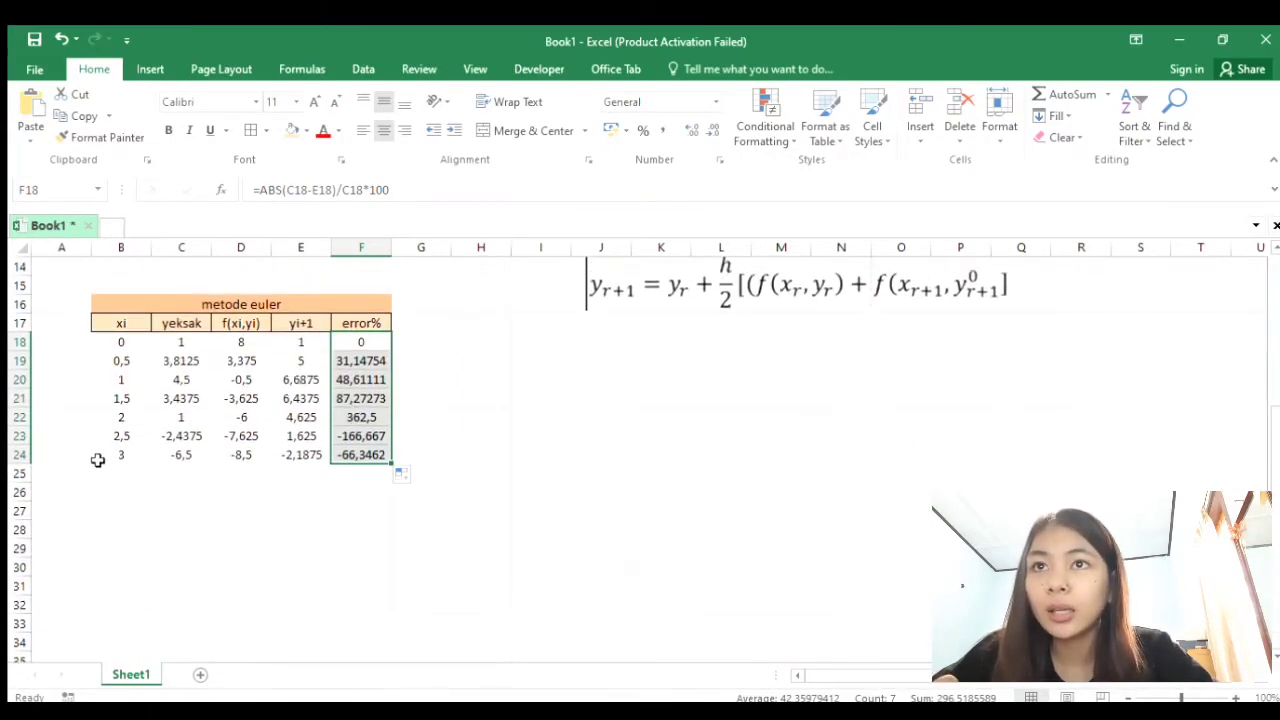
pyautogui.click(417, 455)
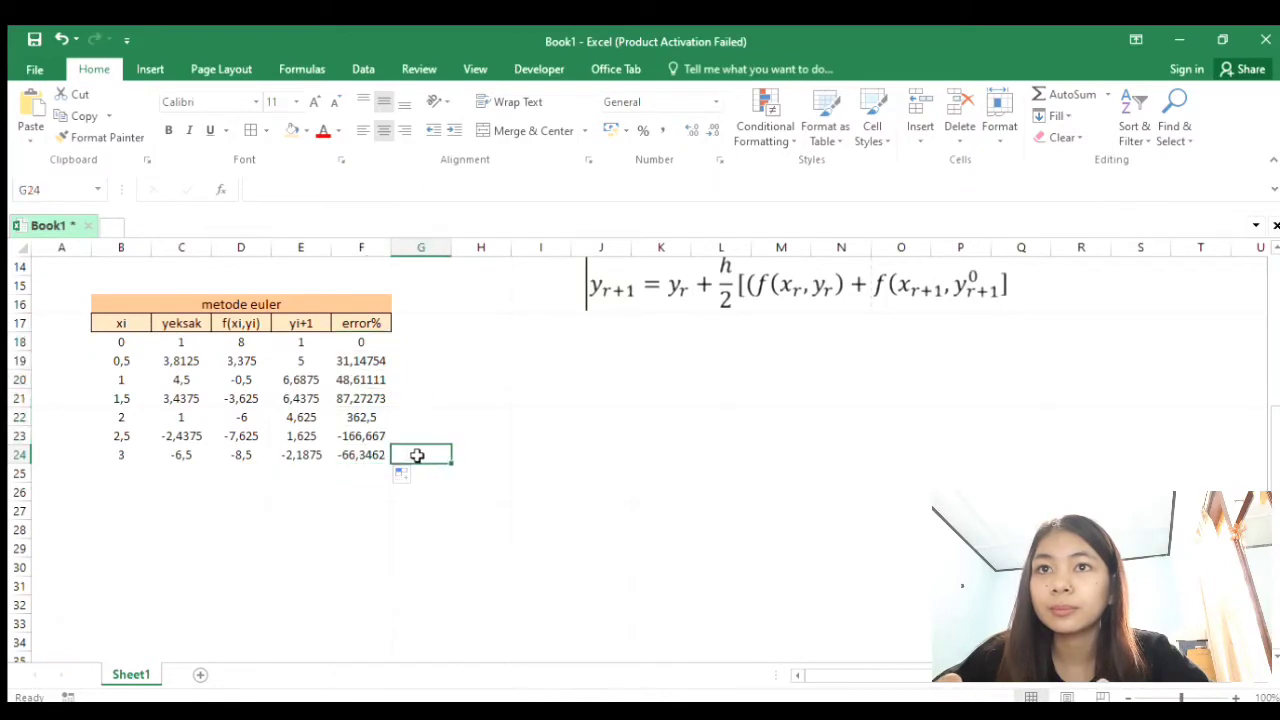
pyautogui.moveTo(380, 455); pyautogui.dragTo(134, 455)
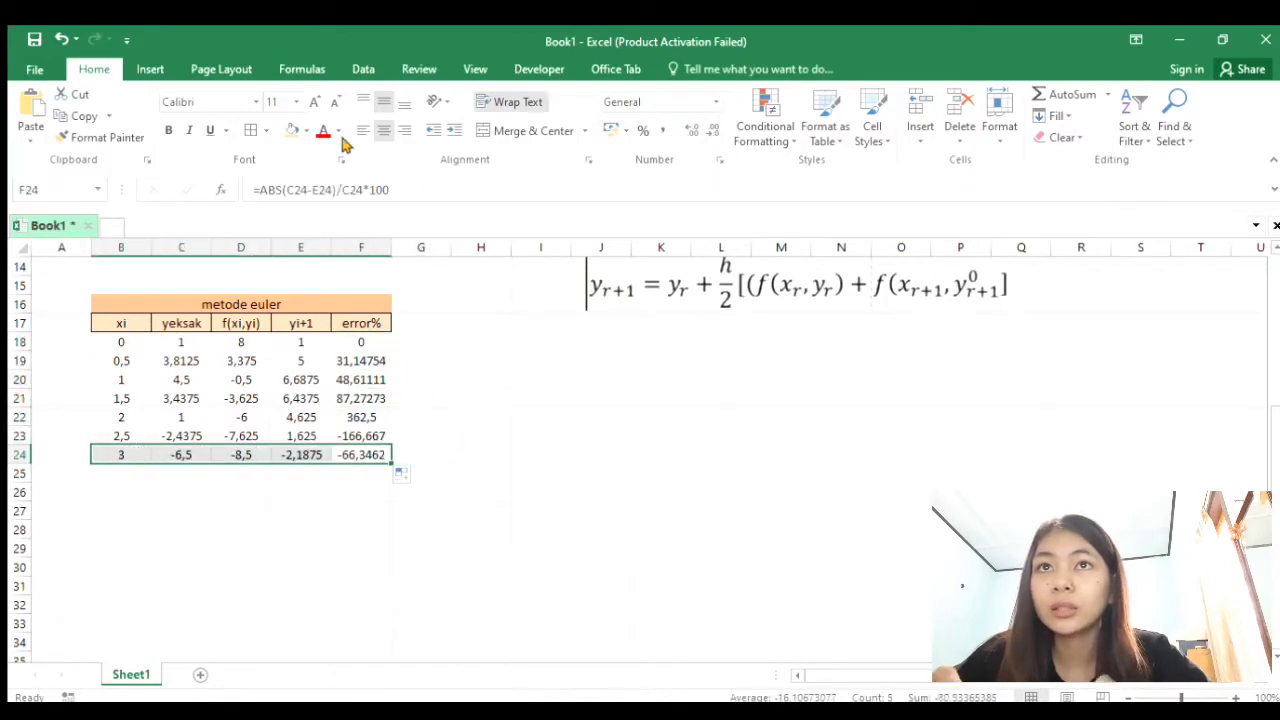
pyautogui.click(292, 131)
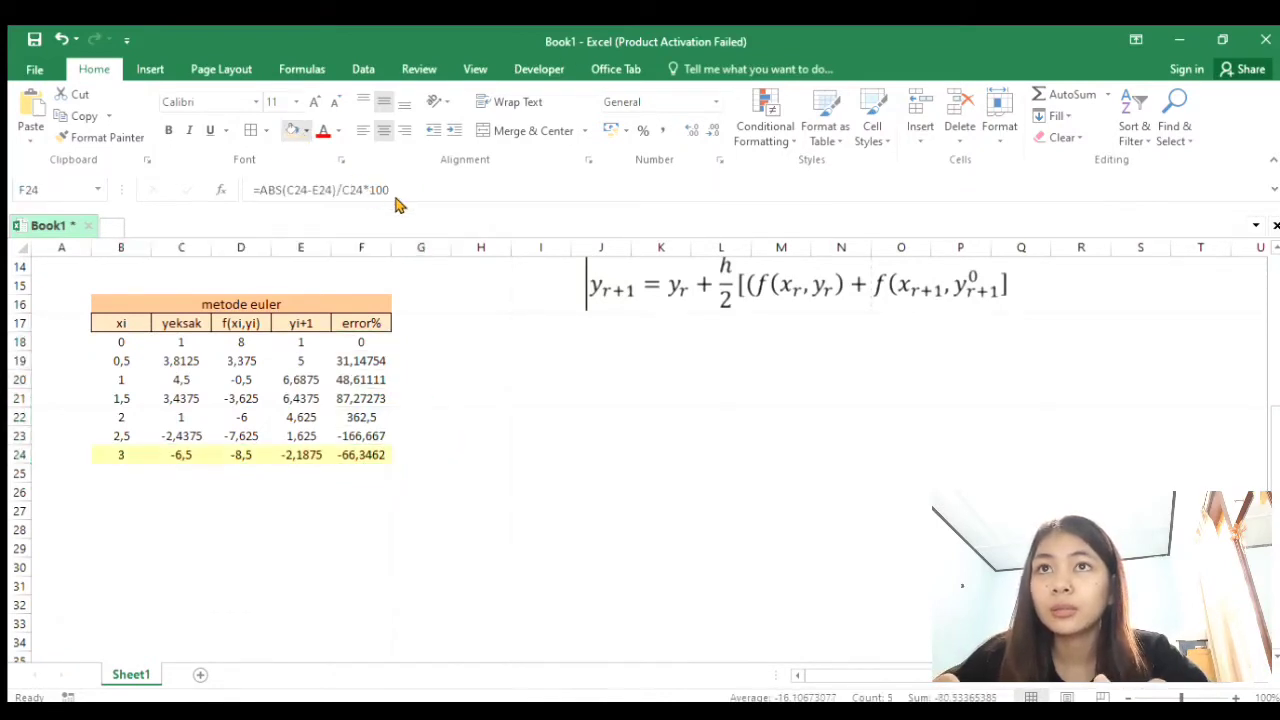
pyautogui.click(443, 361)
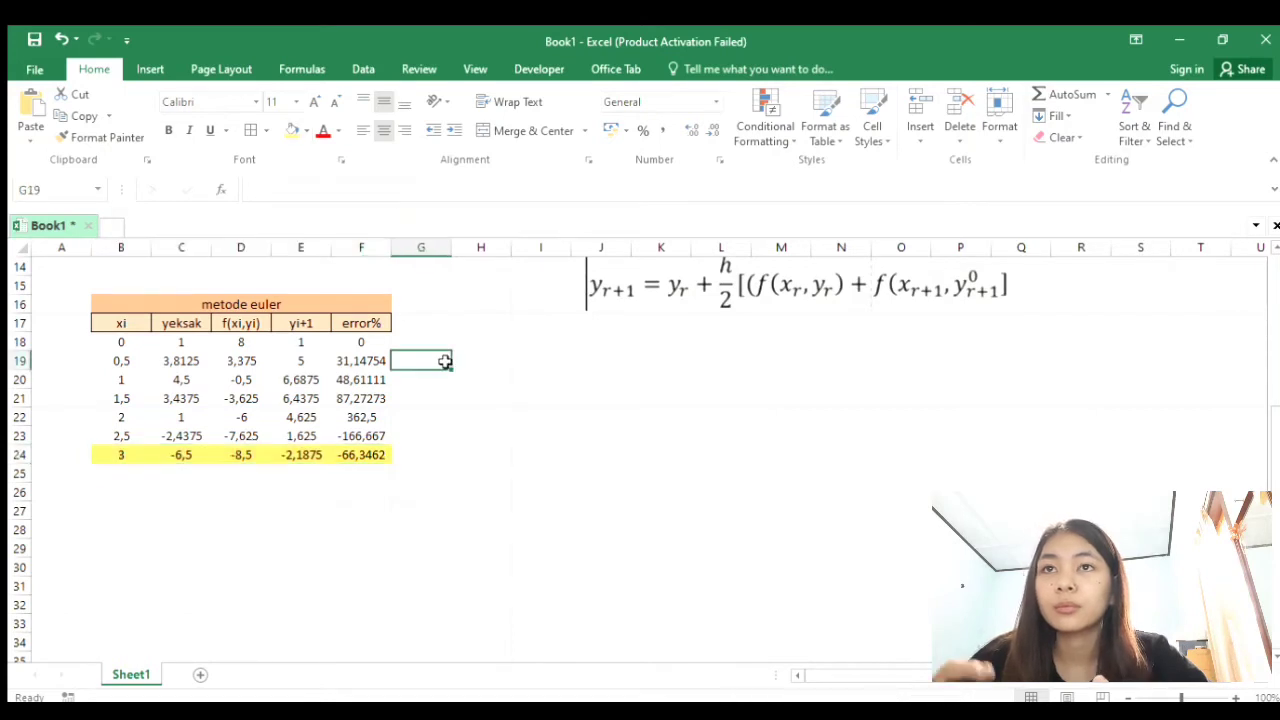
# - Correct the Metode Heun header in cell F29 to f(xi+1, yi+1) by adding the closing parenthesis
pyautogui.scroll(3, 447, 366)
pyautogui.scroll(-1, 447, 366)
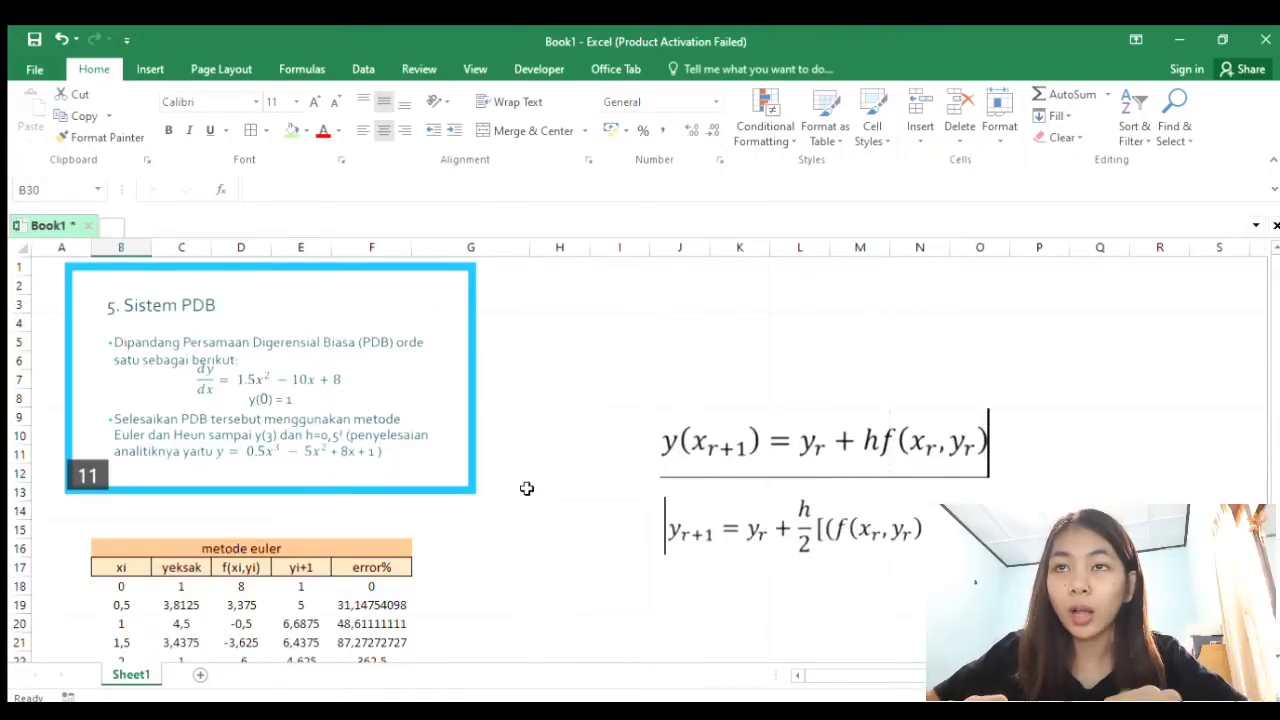
pyautogui.scroll(-1, 527, 488)
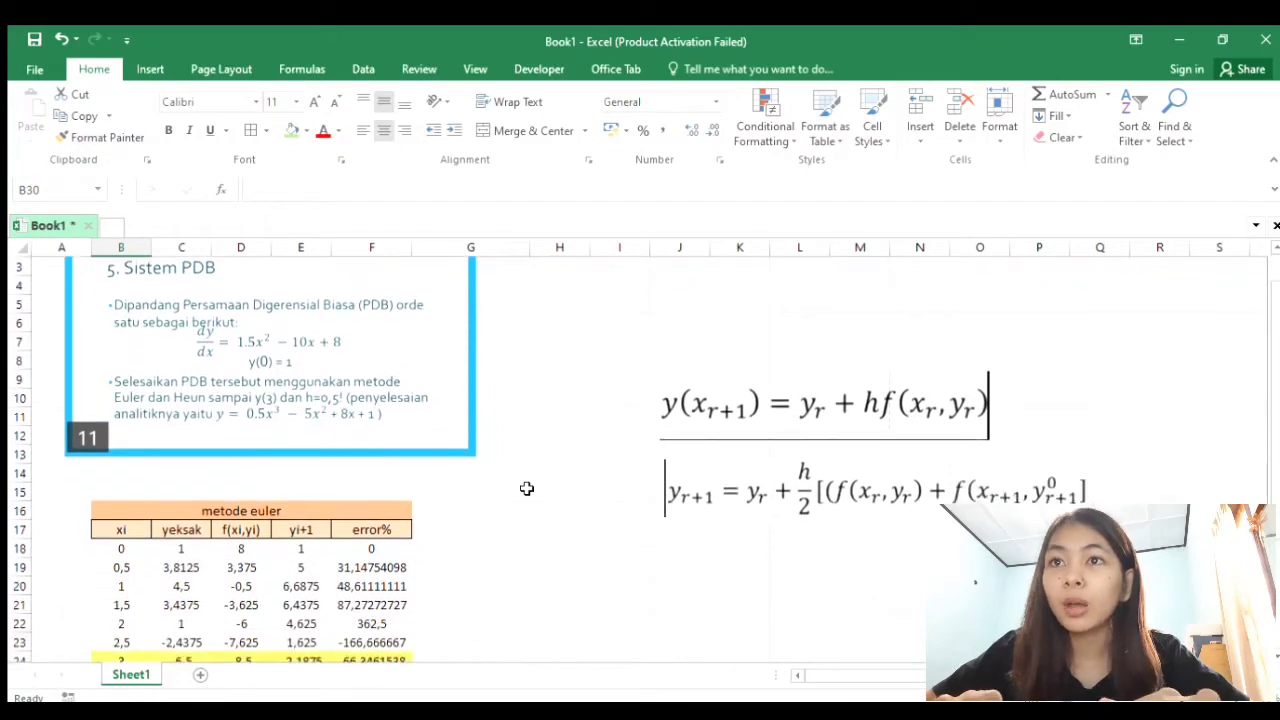
pyautogui.scroll(-5, 527, 488)
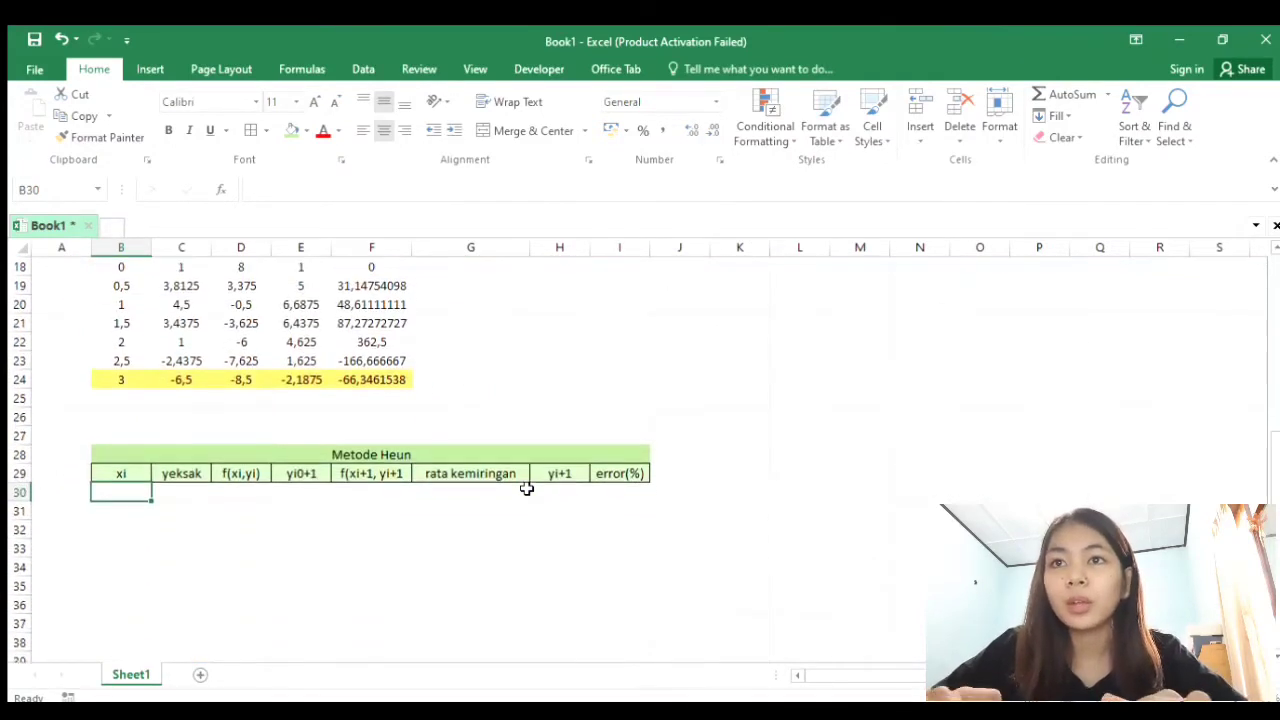
pyautogui.scroll(2, 527, 488)
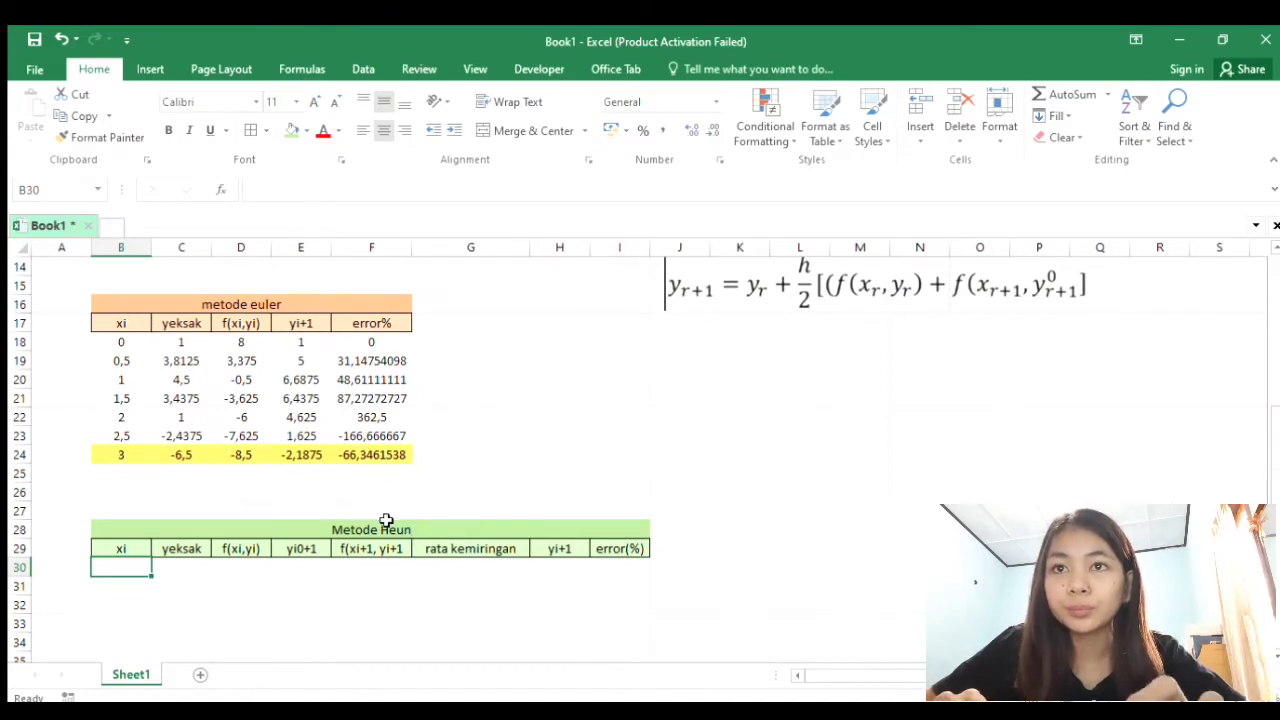
pyautogui.click(390, 550)
pyautogui.click(346, 207)
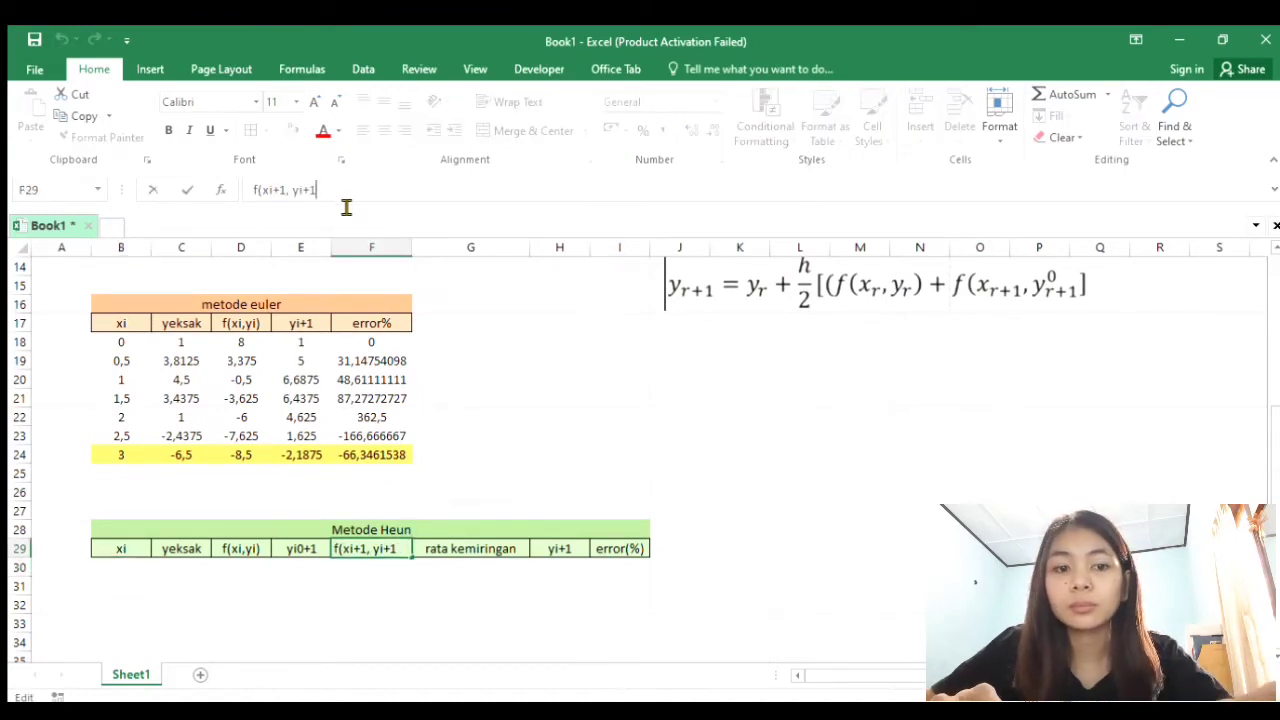
pyautogui.write(')')
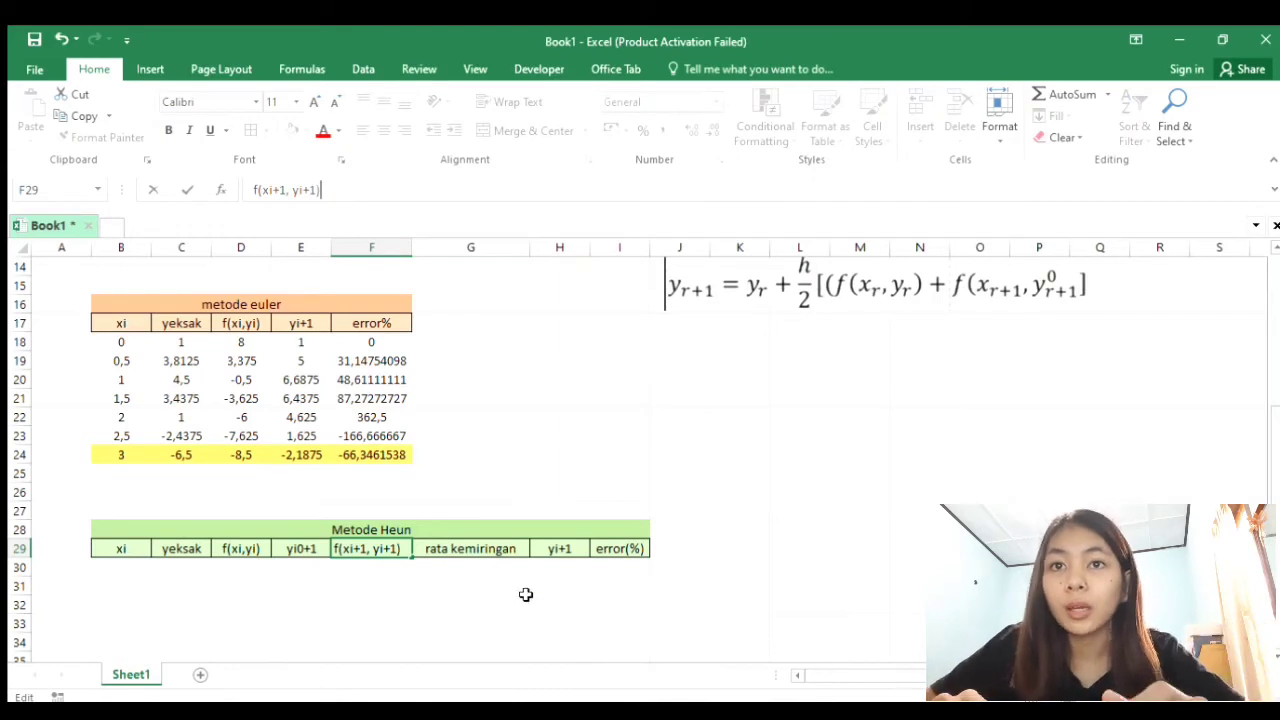
pyautogui.click(560, 551)
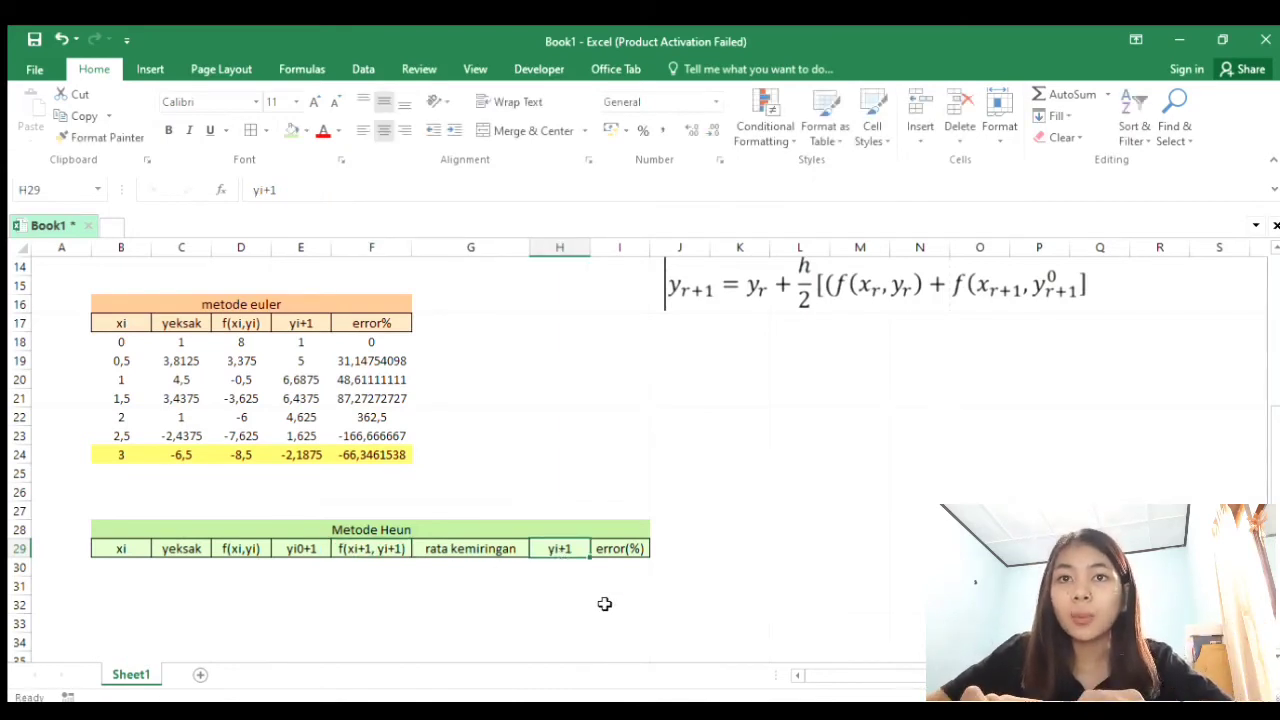
# - Copy the xi values from B18:B24 of the Euler table into the Heun table starting at B30
pyautogui.scroll(-3, 214, 660)
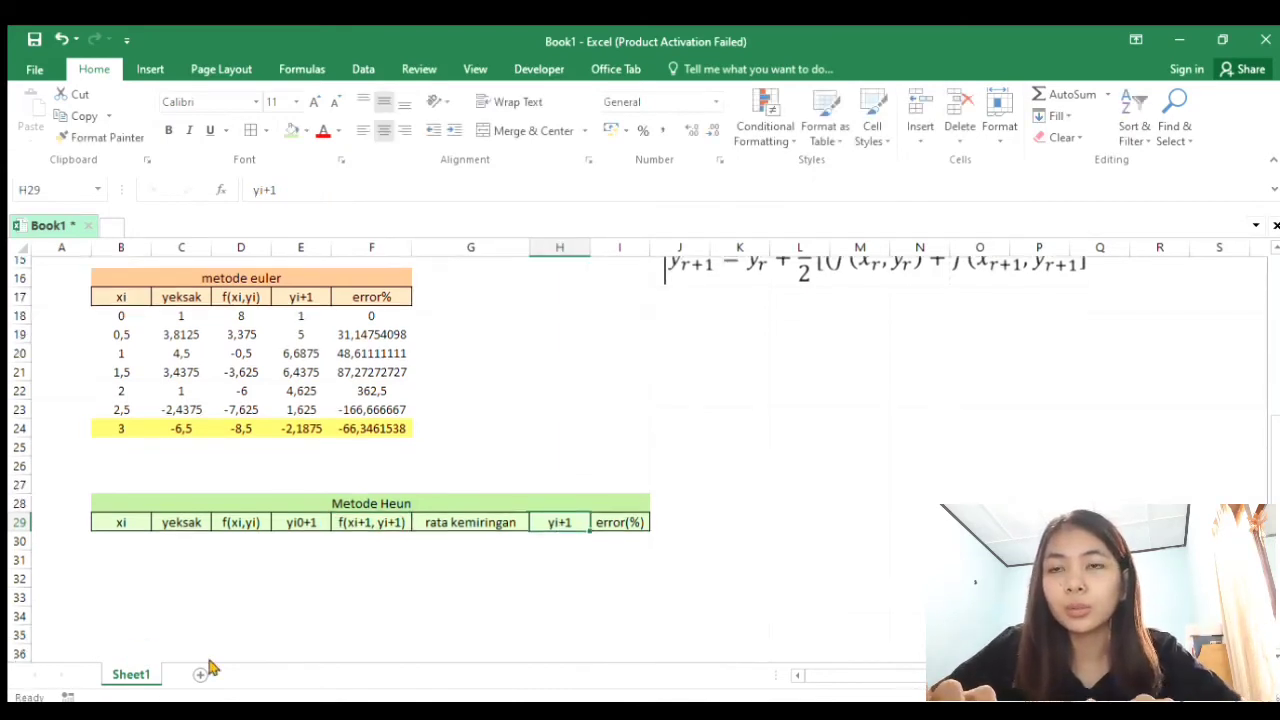
pyautogui.scroll(3, 184, 485)
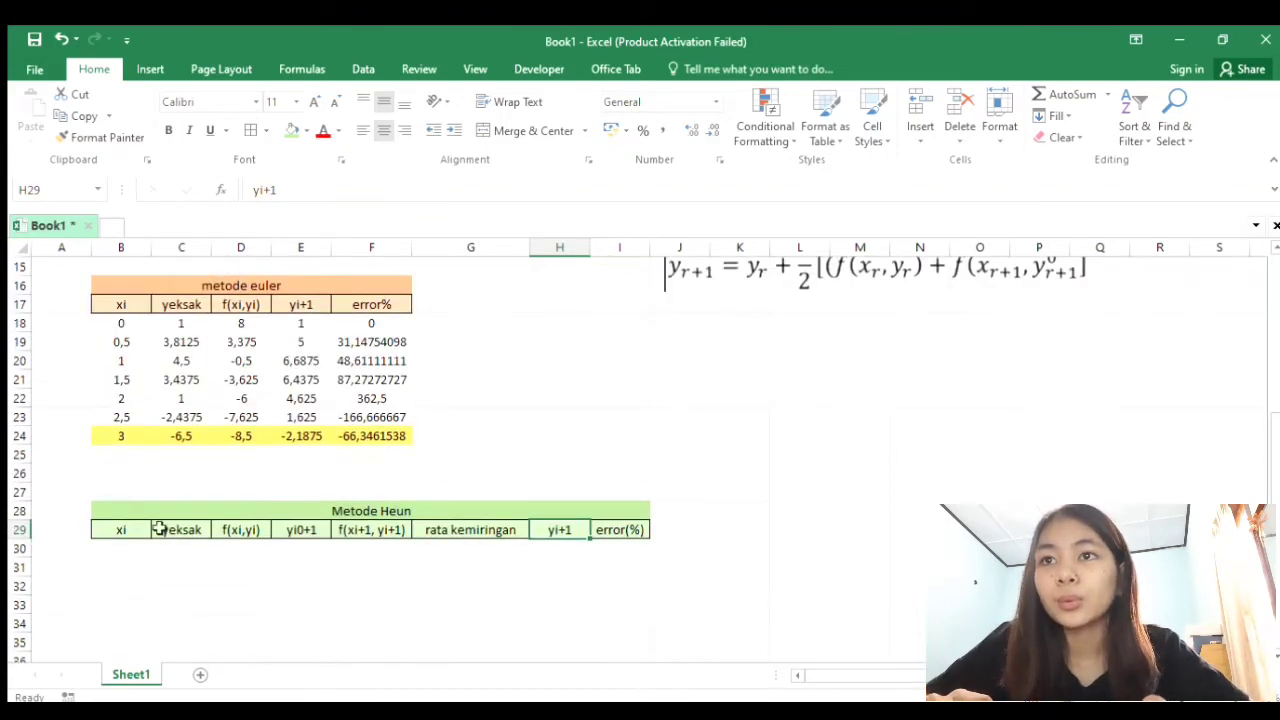
pyautogui.scroll(-1, 148, 520)
pyautogui.scroll(1, 141, 499)
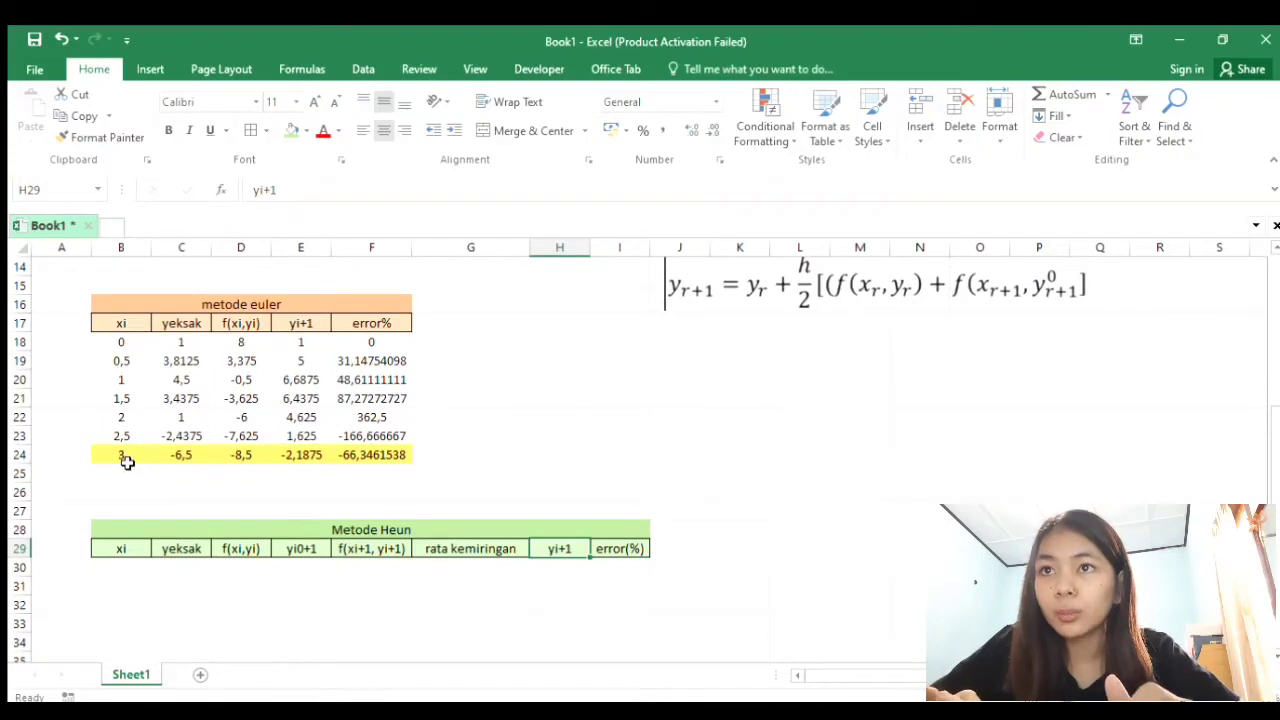
pyautogui.moveTo(127, 462); pyautogui.dragTo(121, 343)
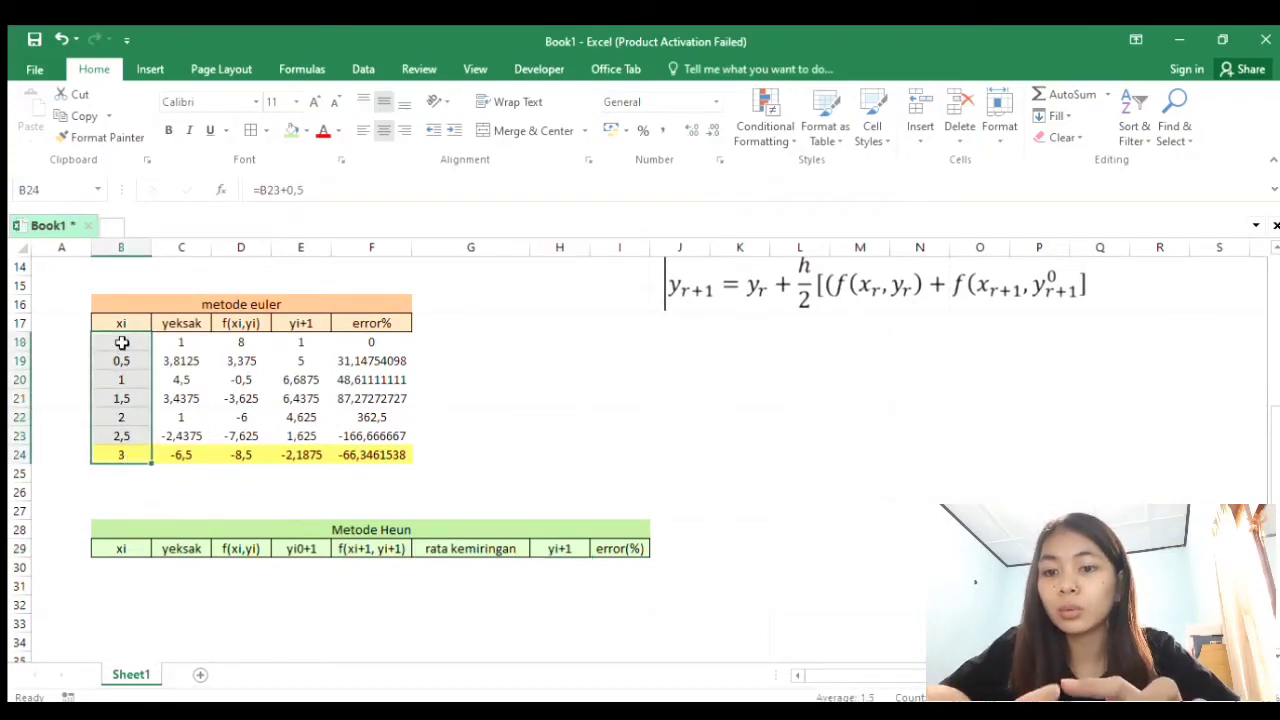
pyautogui.hotkey('ctrl', 'c')
pyautogui.scroll(-1, 194, 491)
pyautogui.click(128, 548)
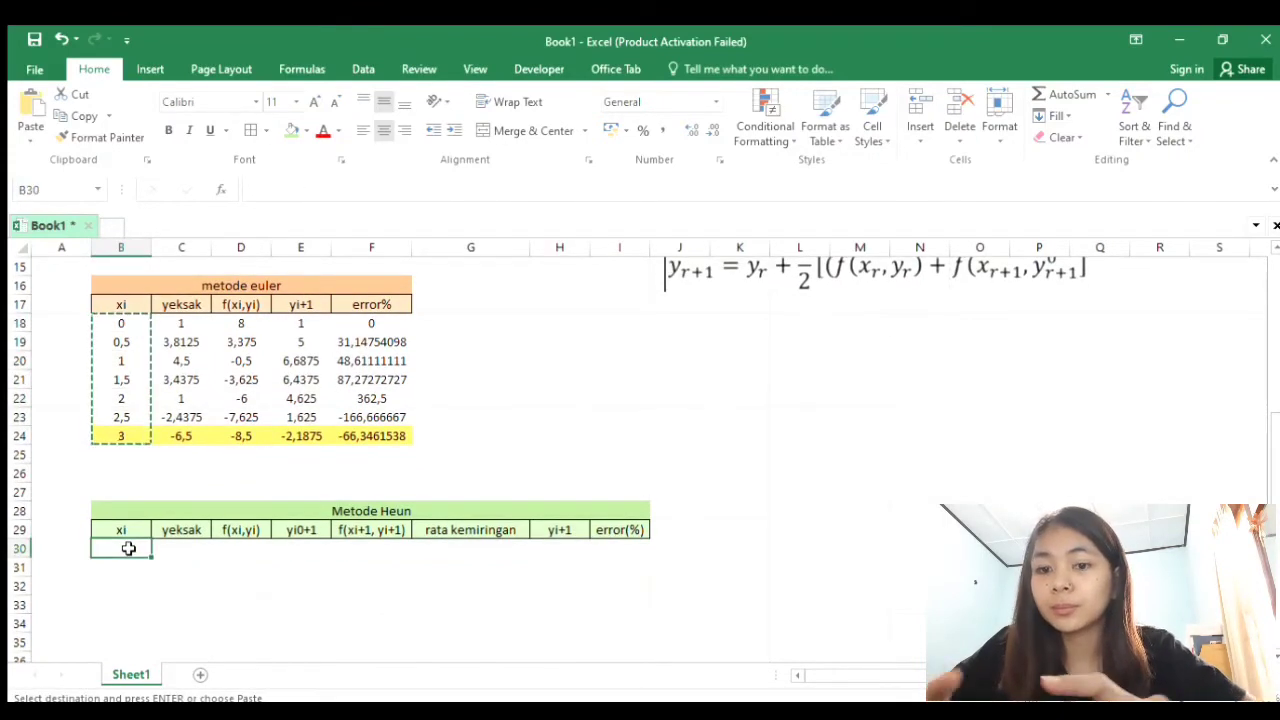
pyautogui.hotkey('ctrl', 'v')
pyautogui.scroll(-2, 128, 549)
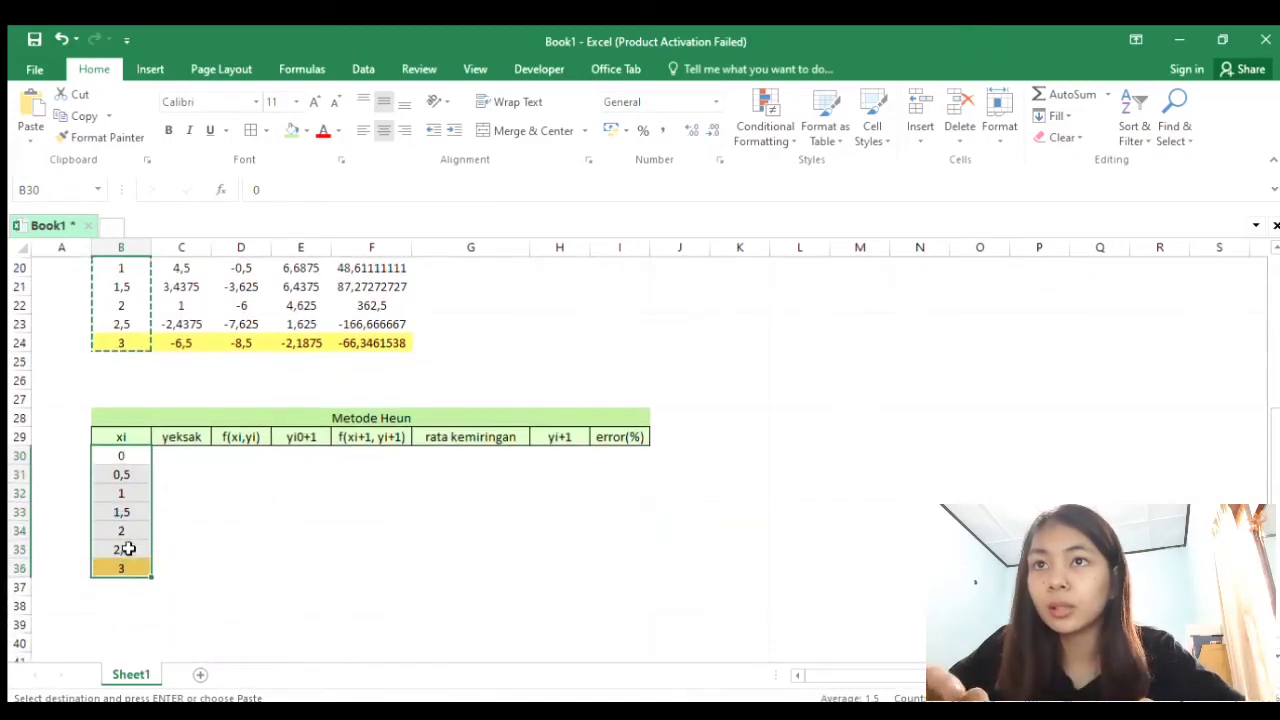
pyautogui.scroll(1, 126, 546)
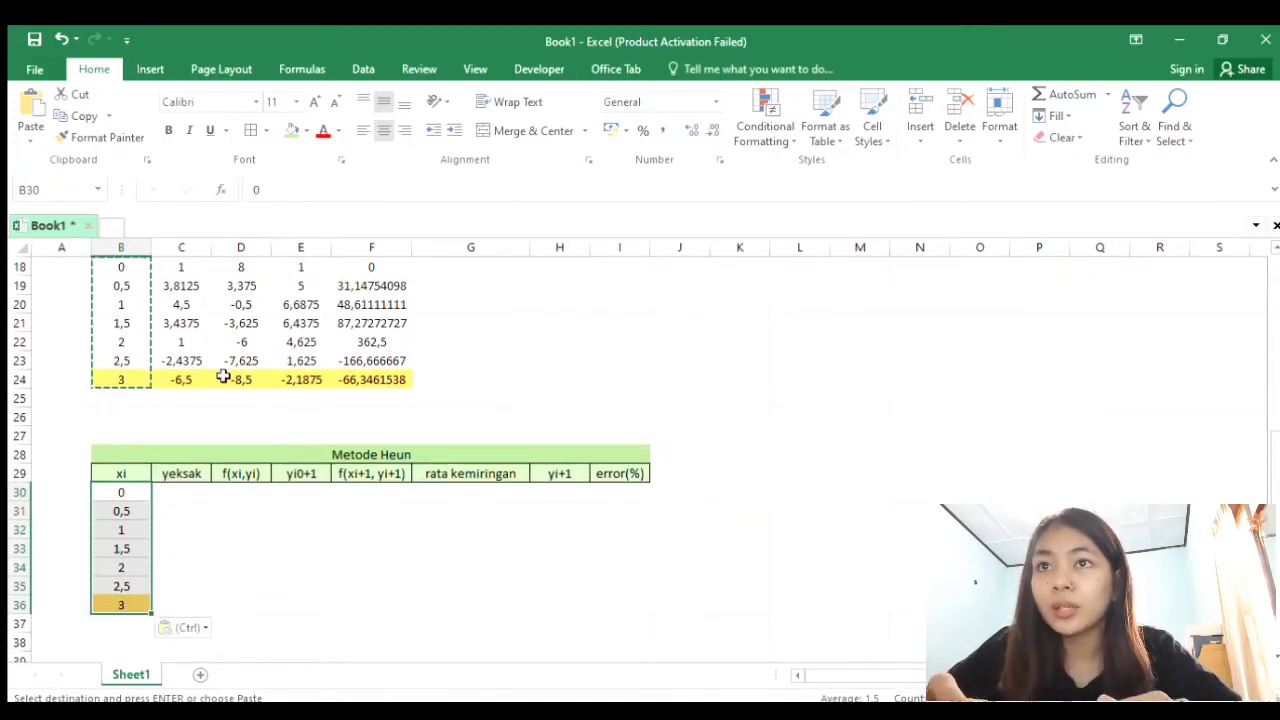
# - Copy the yeksak formulas from C18:C24 into the Heun table starting at C30
pyautogui.scroll(1, 224, 378)
pyautogui.moveTo(176, 434); pyautogui.dragTo(168, 325)
pyautogui.hotkey('ctrl', 'c')
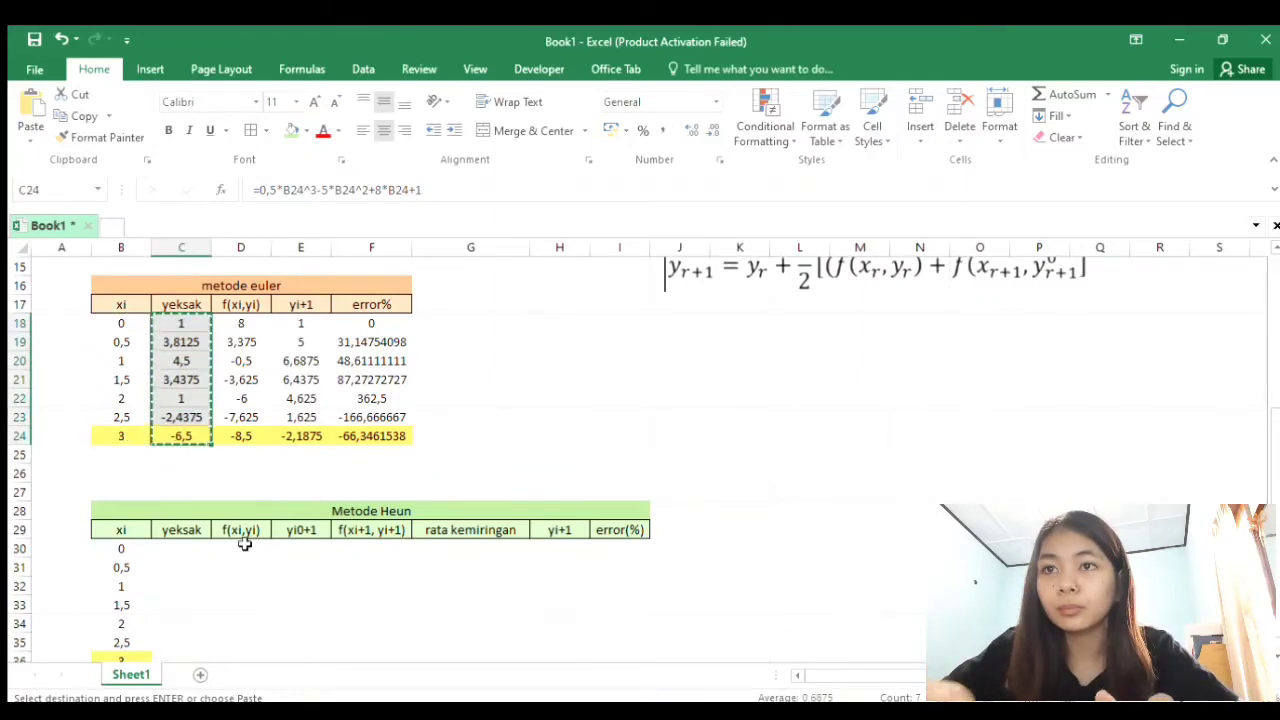
pyautogui.click(180, 548)
pyautogui.hotkey('ctrl', 'v')
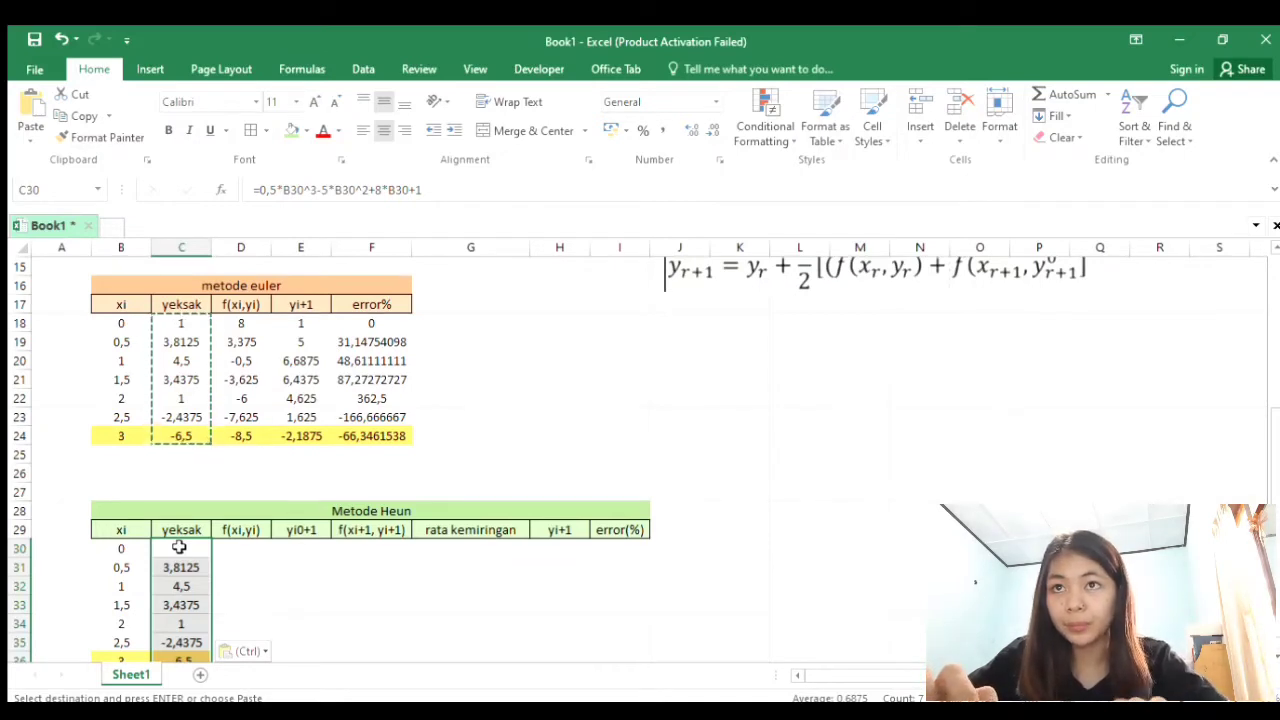
# - Copy the f(xi,yi) formulas from D18:D24 into the Heun table starting at D30
pyautogui.click(240, 321)
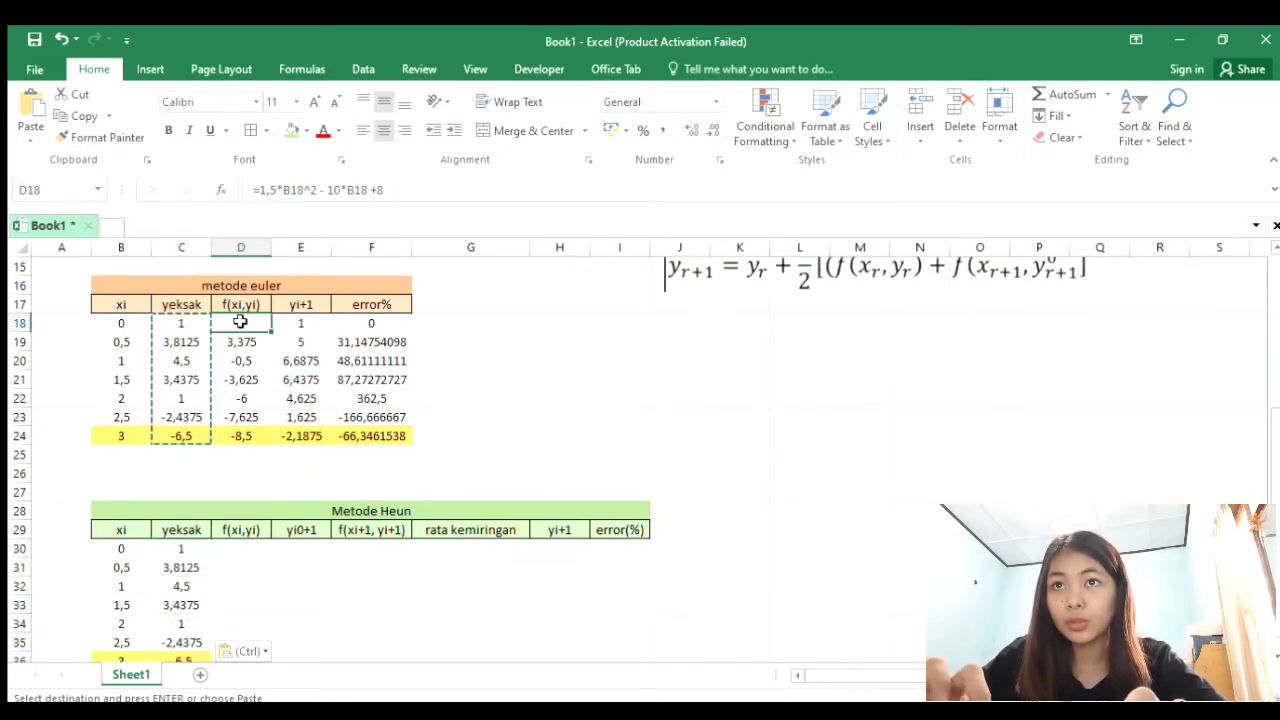
pyautogui.moveTo(244, 327); pyautogui.dragTo(244, 435)
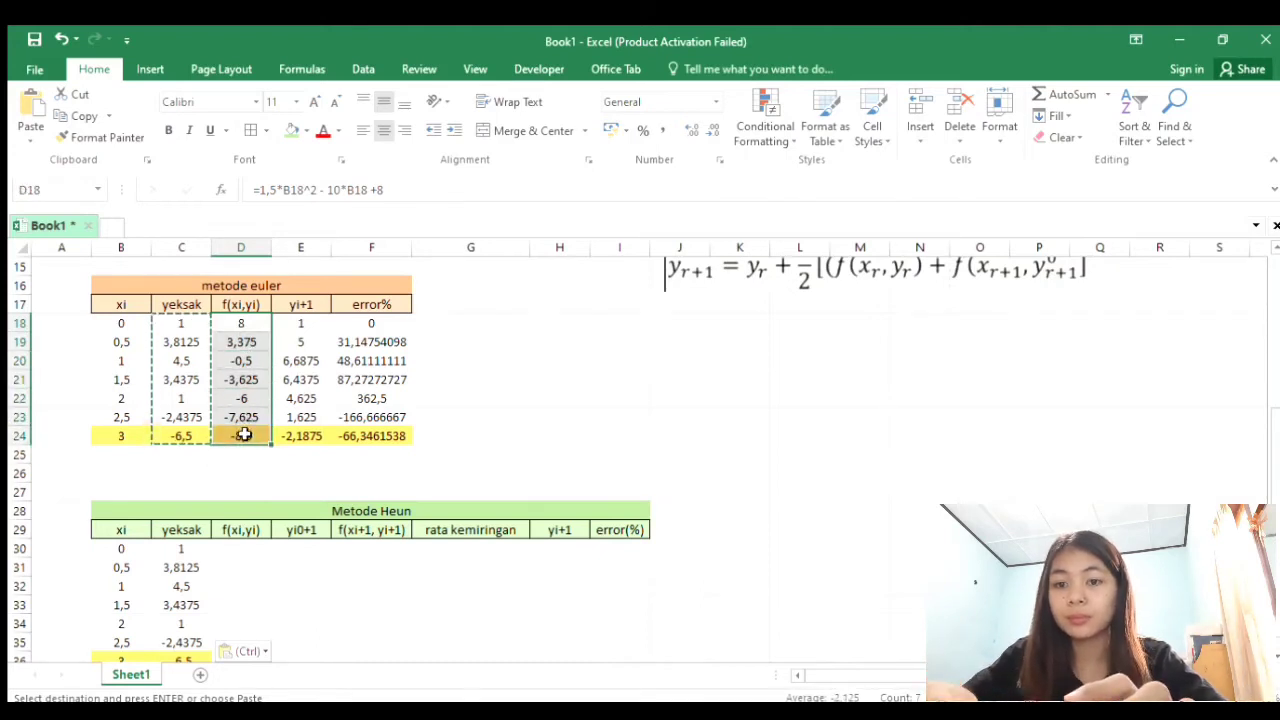
pyautogui.hotkey('ctrl', 'c')
pyautogui.click(235, 551)
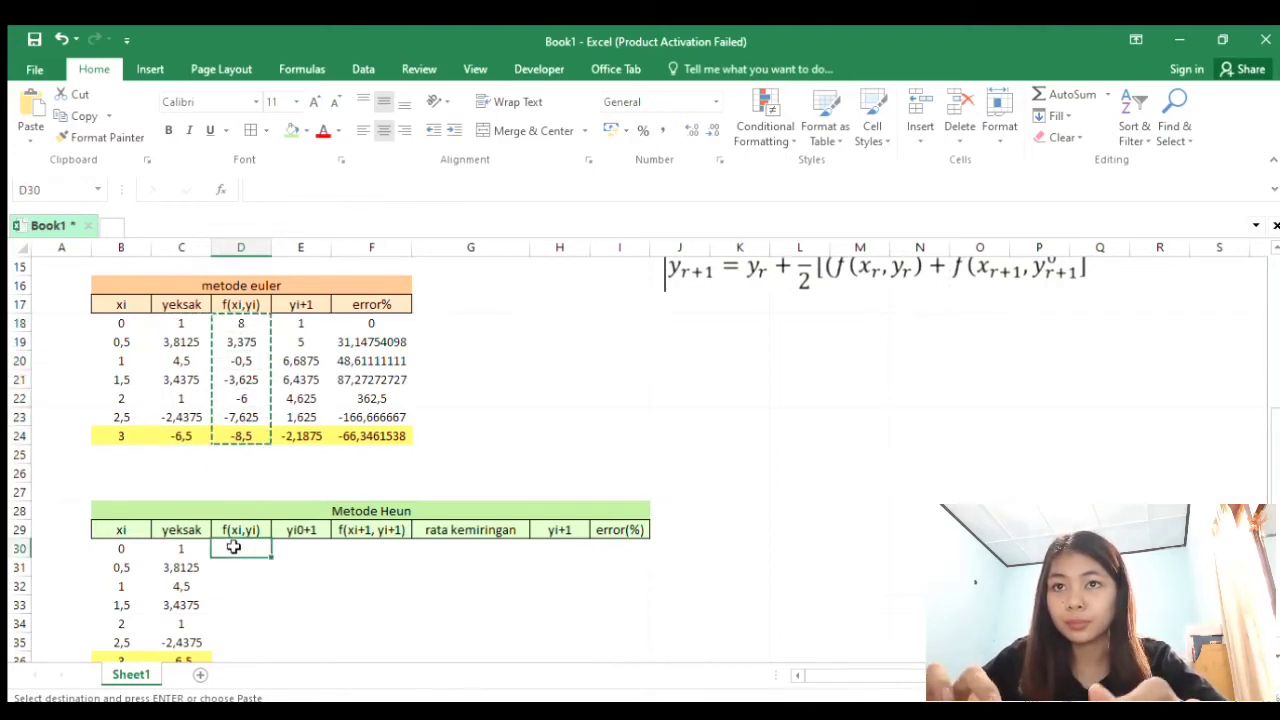
pyautogui.hotkey('ctrl', 'v')
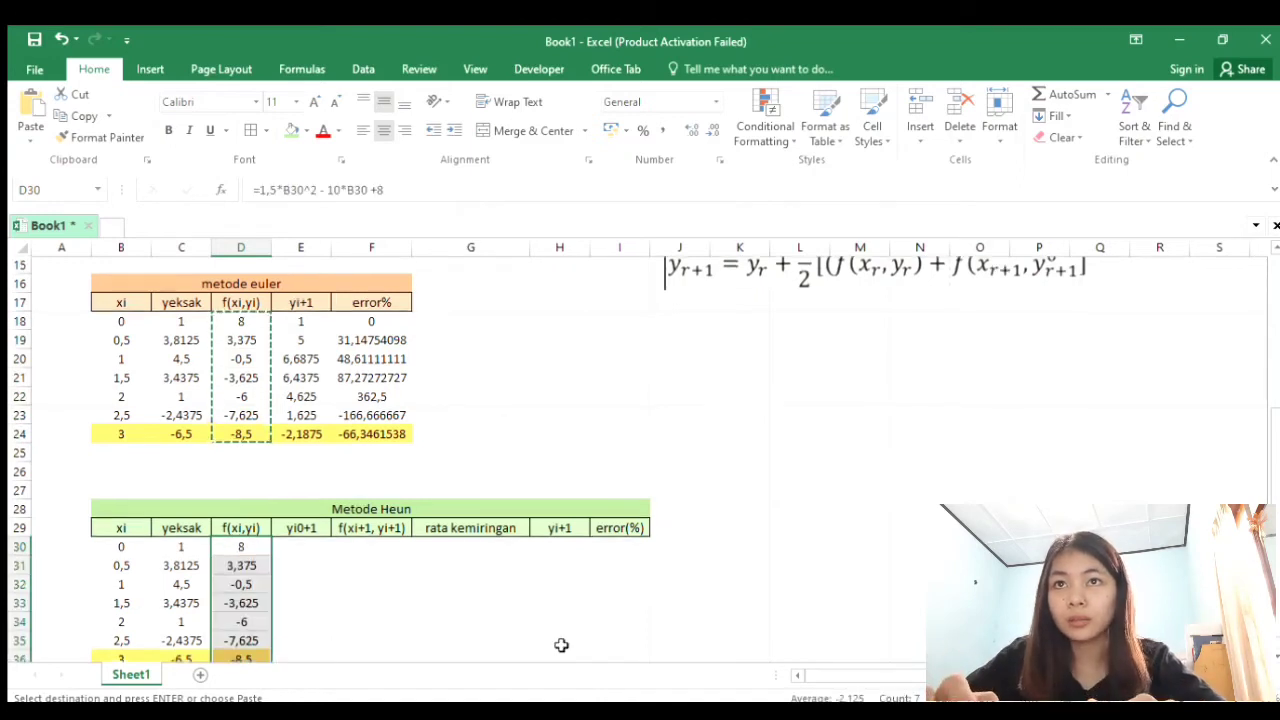
pyautogui.scroll(-3, 561, 645)
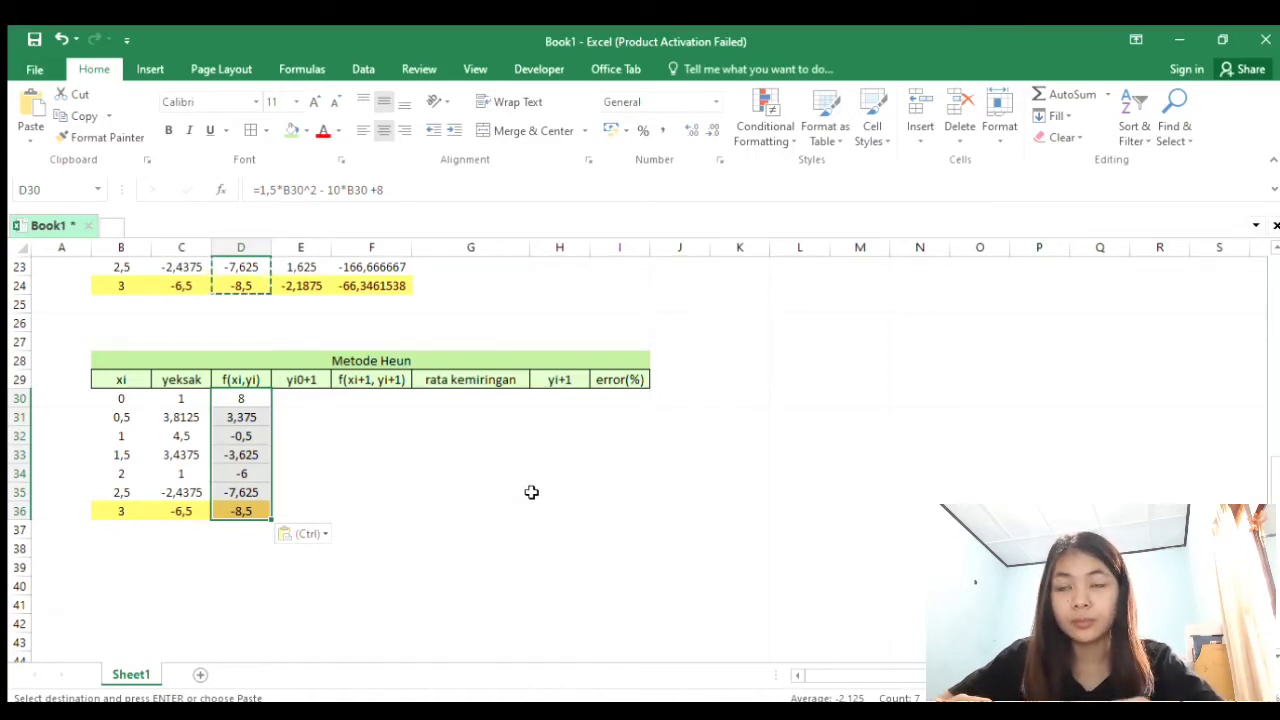
# - Enter the initial value 1 in cell H30 of the Heun table's yi+1 column
pyautogui.scroll(1, 531, 492)
pyautogui.click(328, 441)
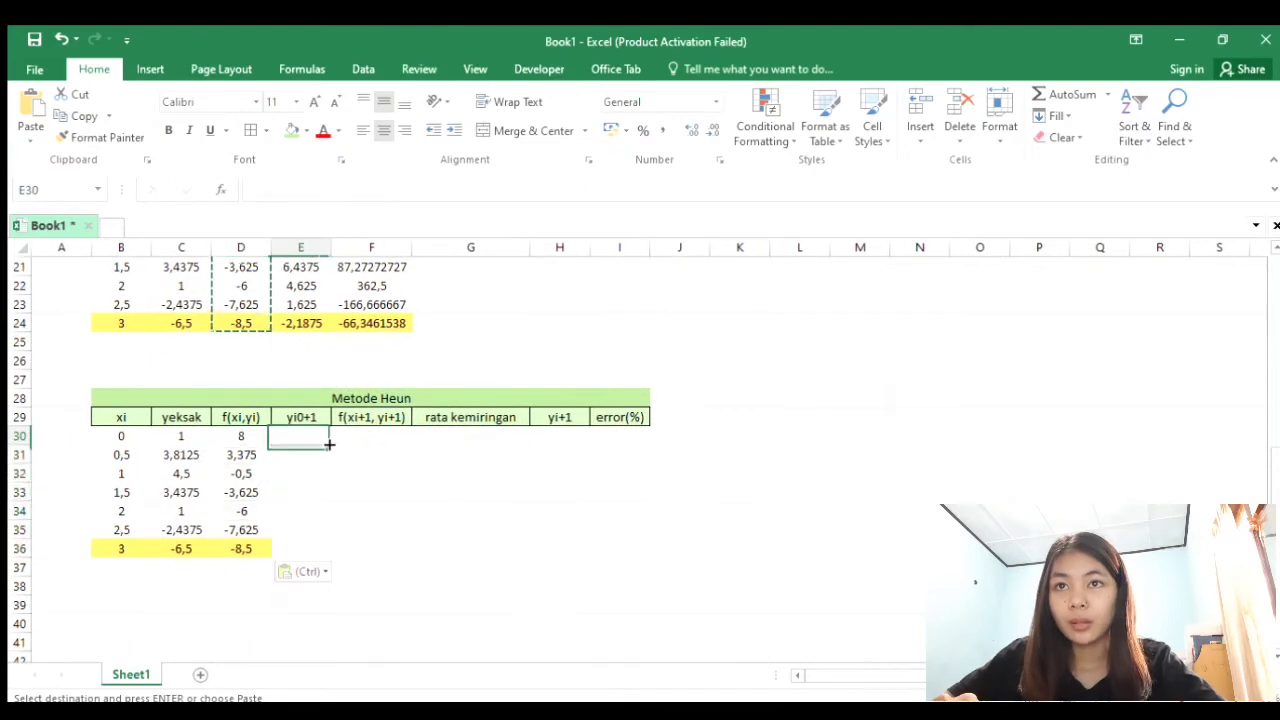
pyautogui.scroll(-1, 329, 444)
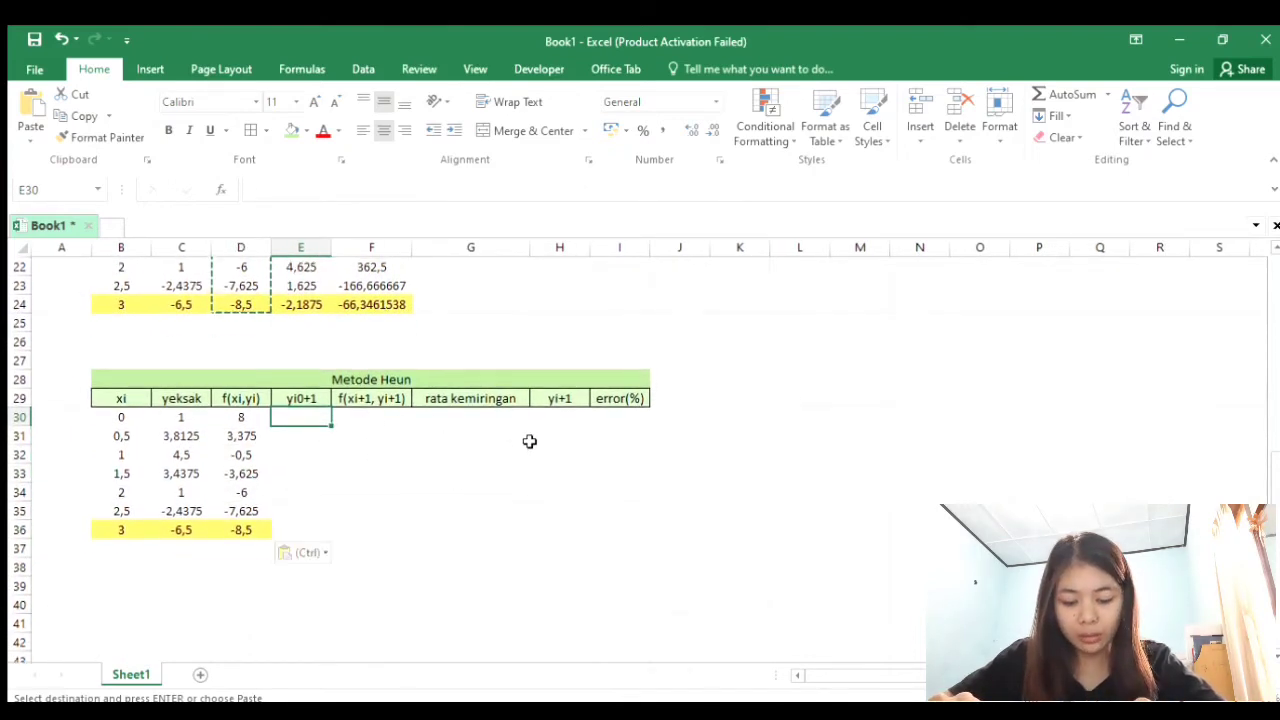
pyautogui.scroll(1, 530, 441)
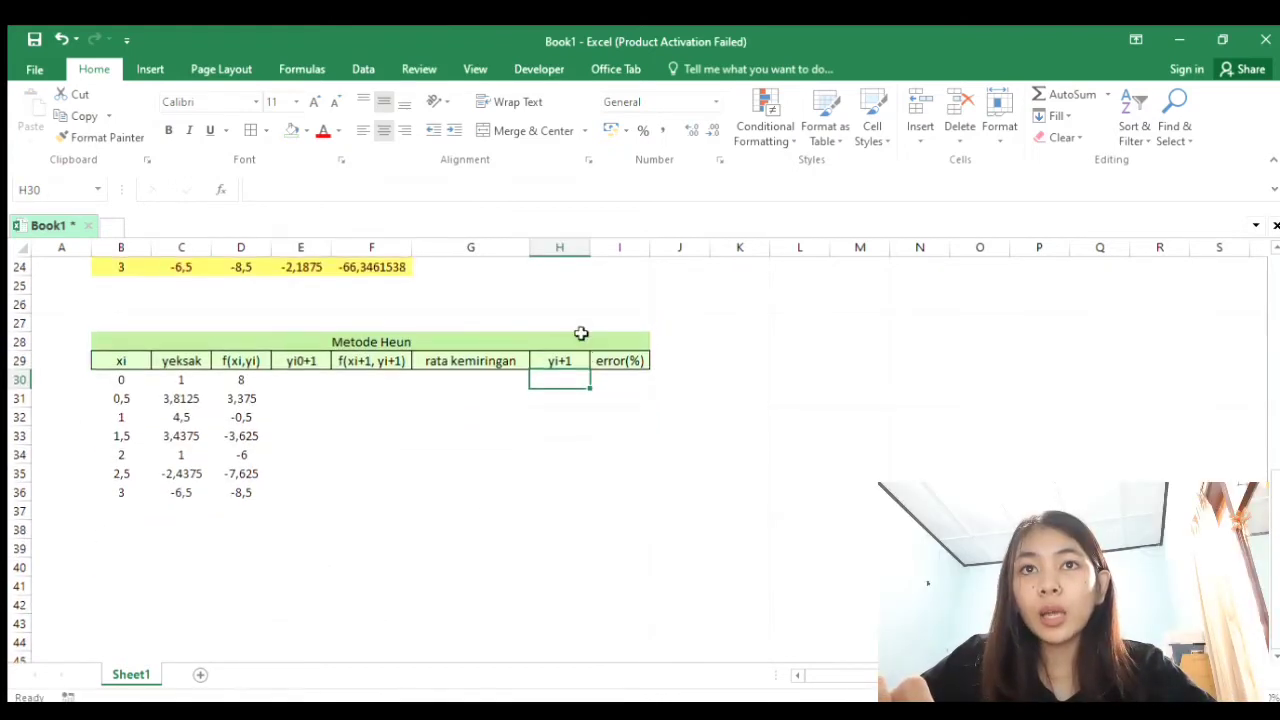
pyautogui.scroll(2, 580, 335)
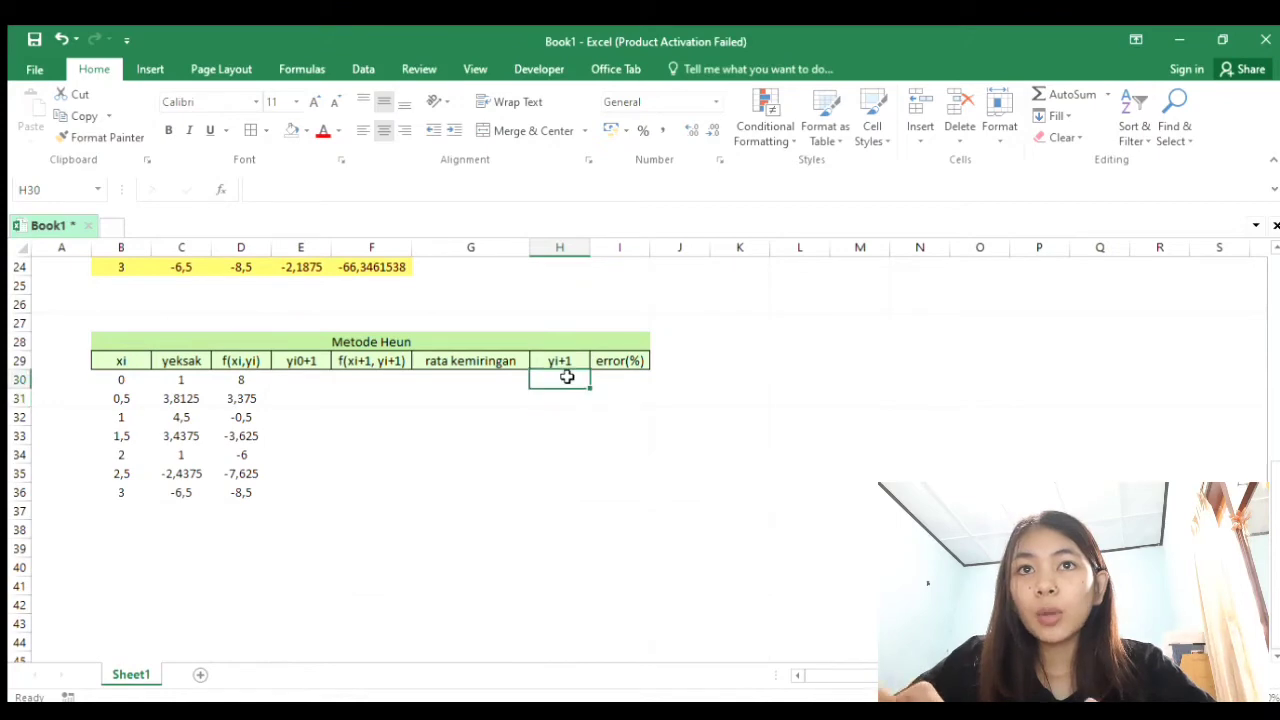
pyautogui.write('1')
pyautogui.scroll(8, 580, 376)
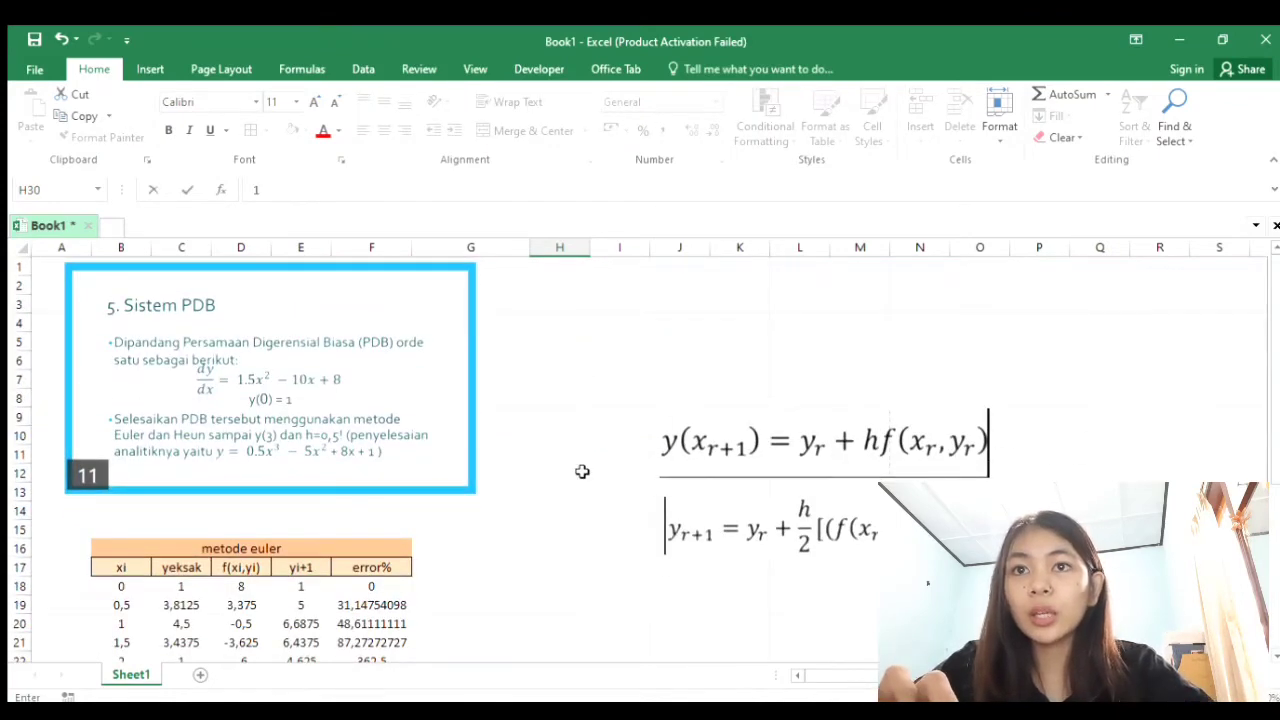
pyautogui.scroll(-8, 518, 458)
pyautogui.scroll(1, 513, 456)
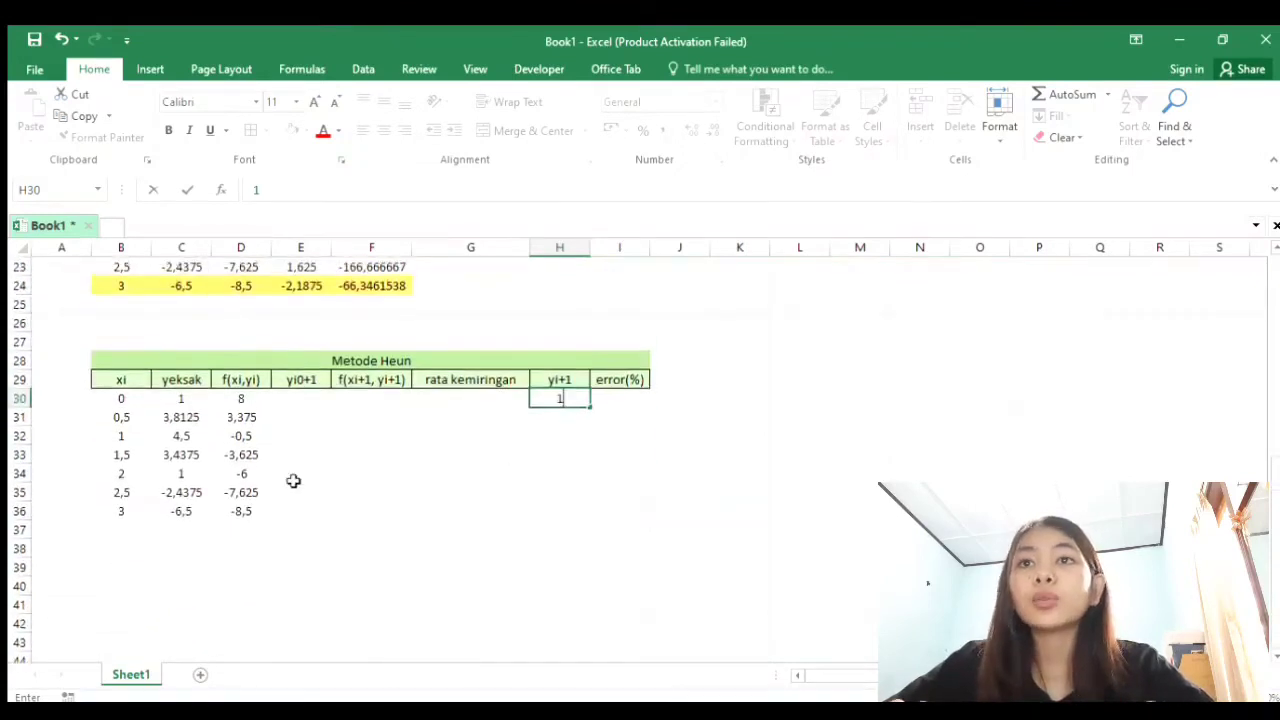
# - Enter the predictor formula =H30+0,5*D30 in cell E31 of the Heun table's yi0+1 column
pyautogui.click(300, 410)
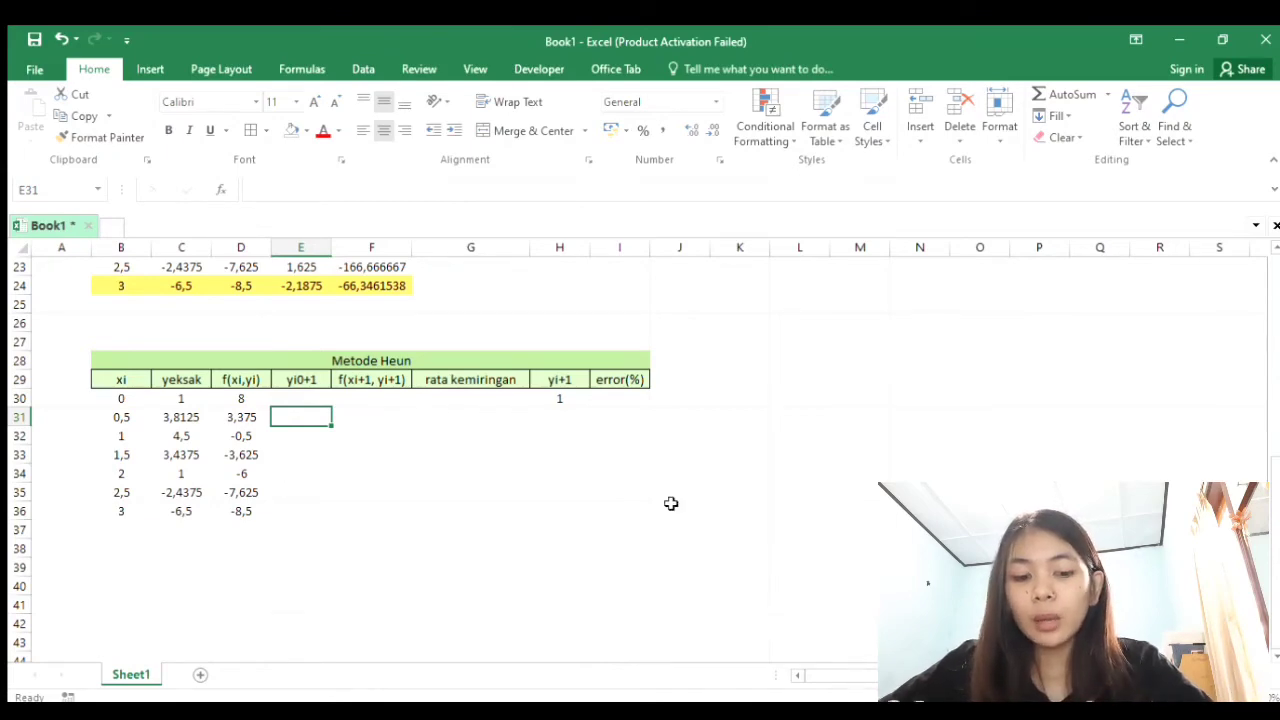
pyautogui.scroll(7, 671, 503)
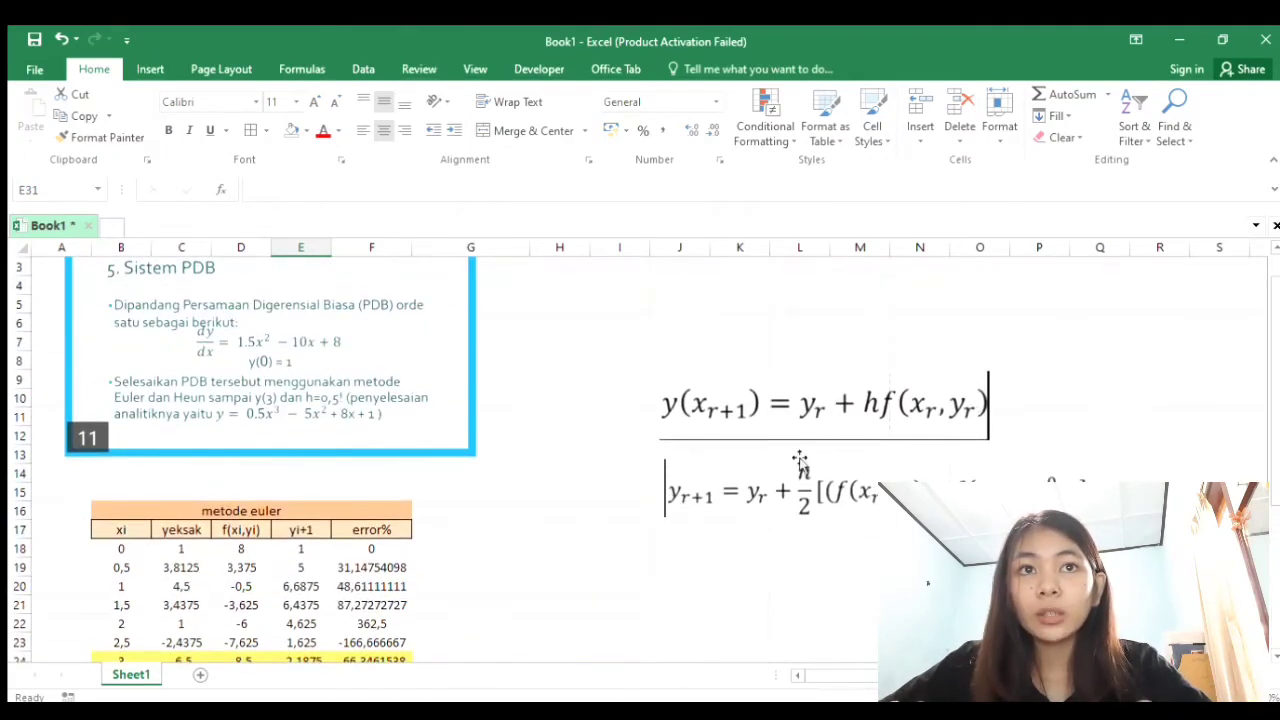
pyautogui.scroll(-8, 820, 470)
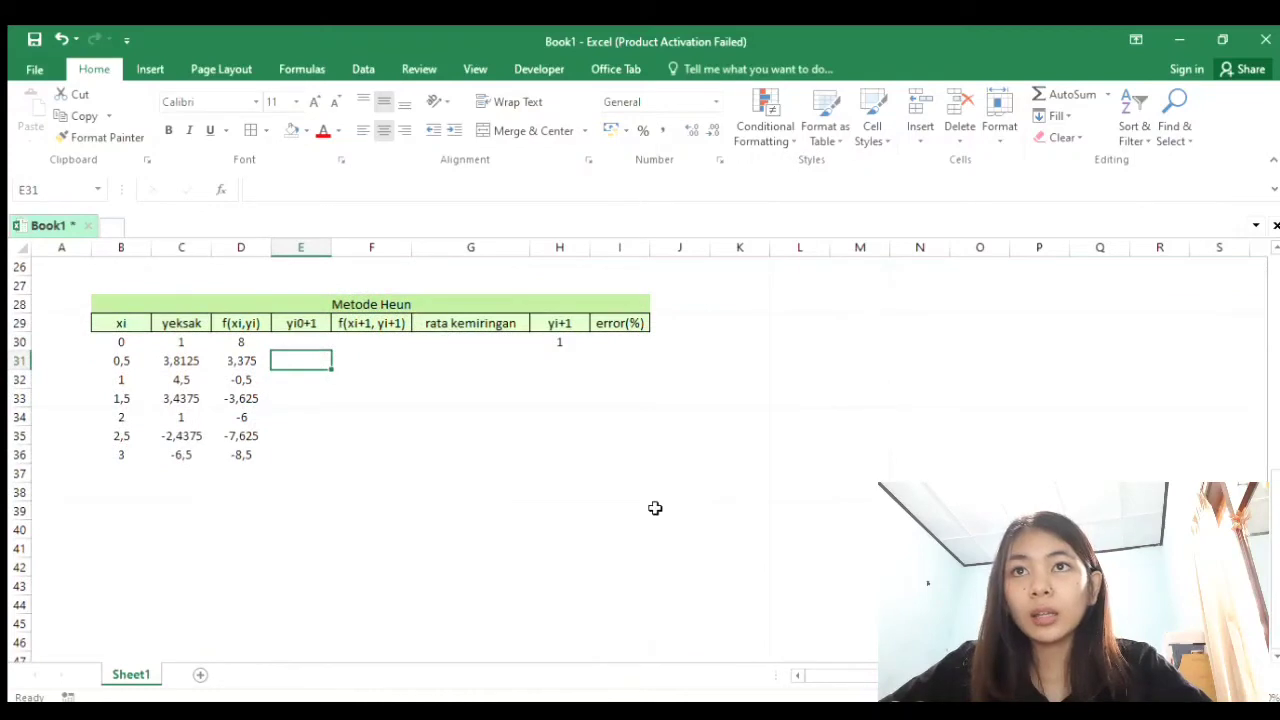
pyautogui.scroll(2, 600, 490)
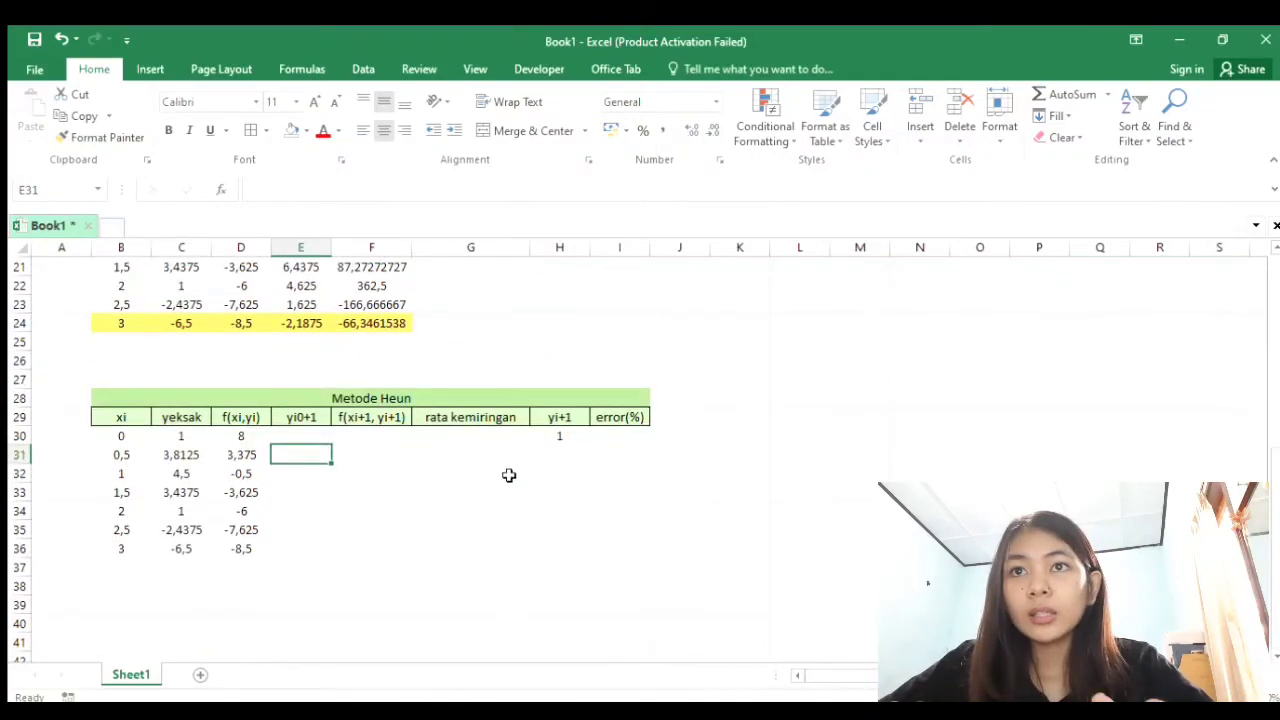
pyautogui.click(317, 190)
pyautogui.write('=')
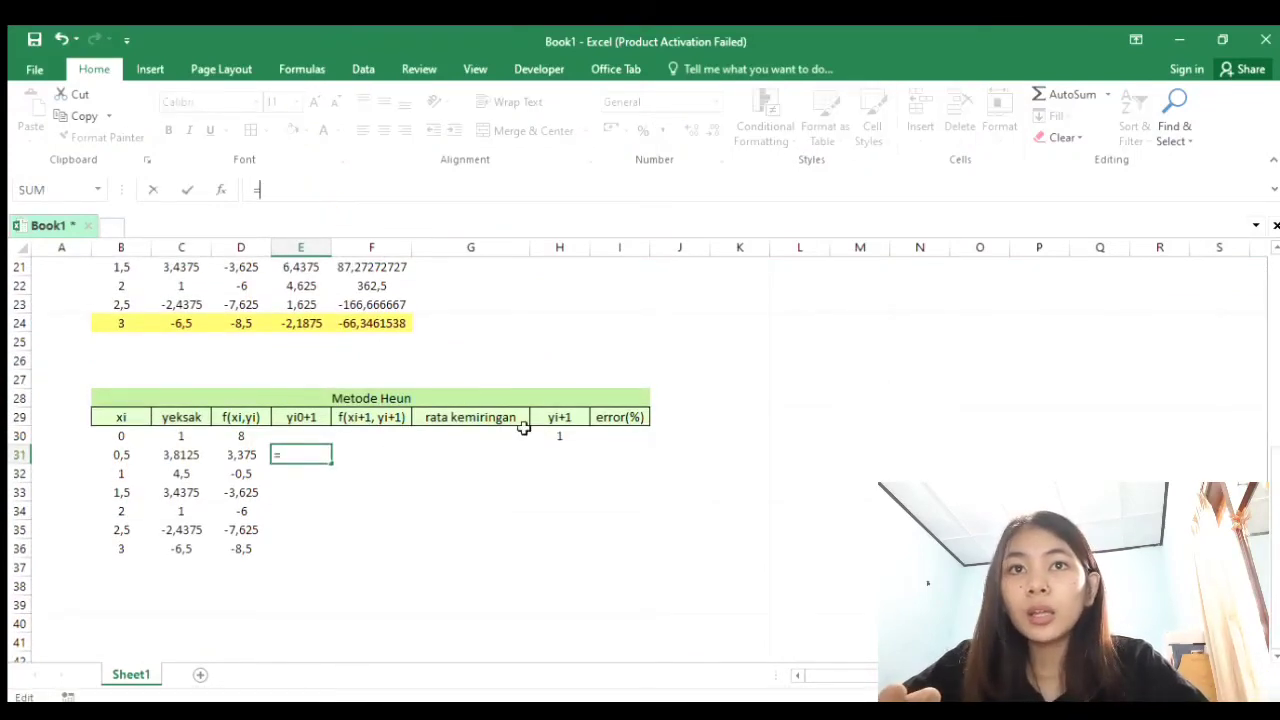
pyautogui.click(563, 438)
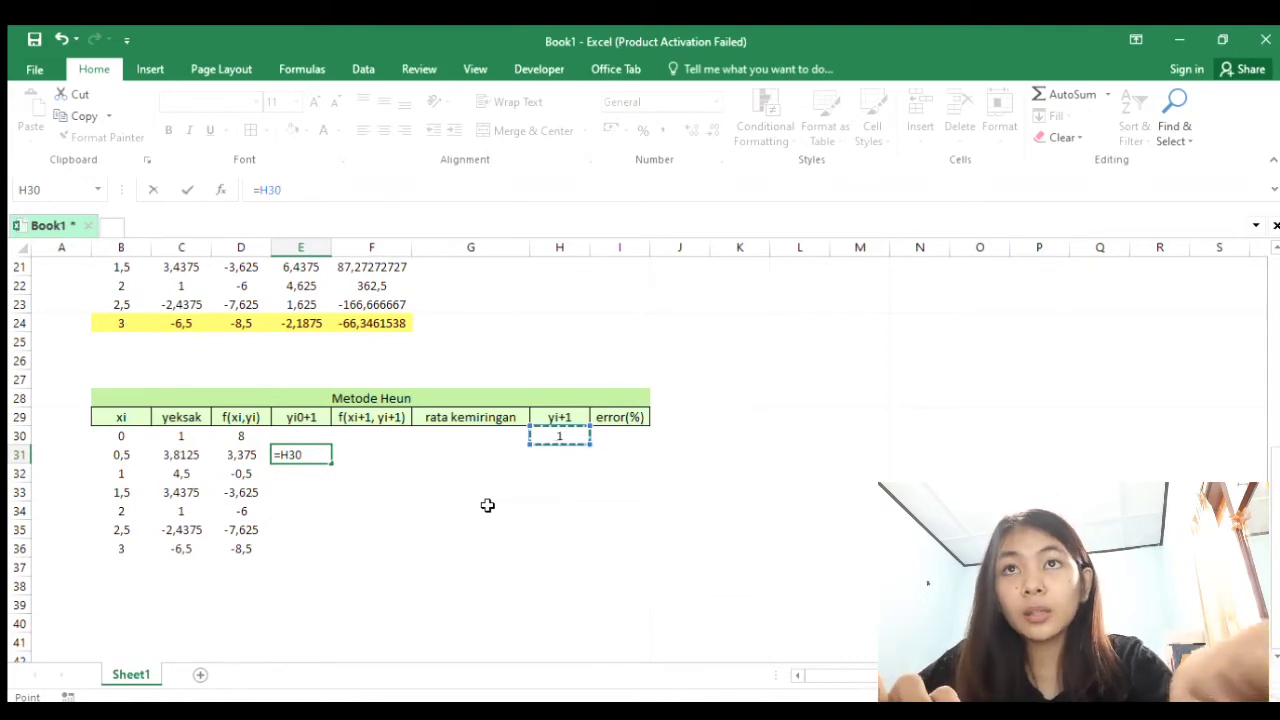
pyautogui.write('+0,')
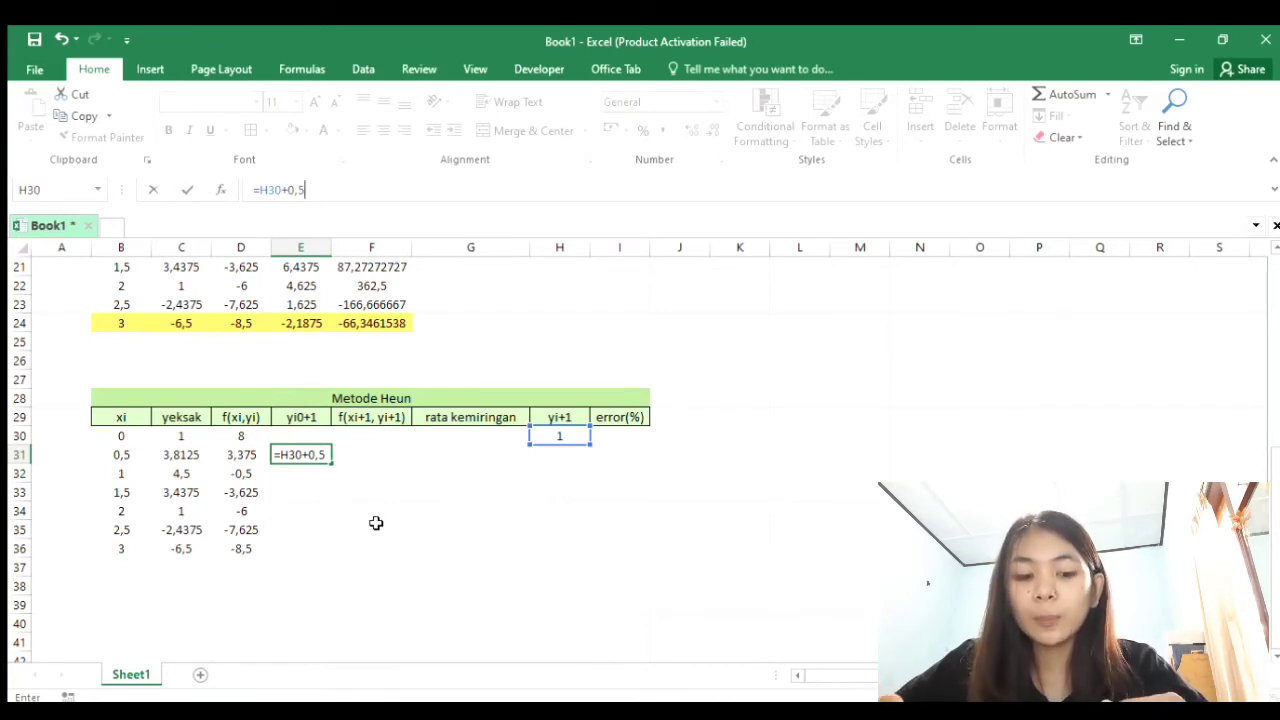
pyautogui.write('5*')
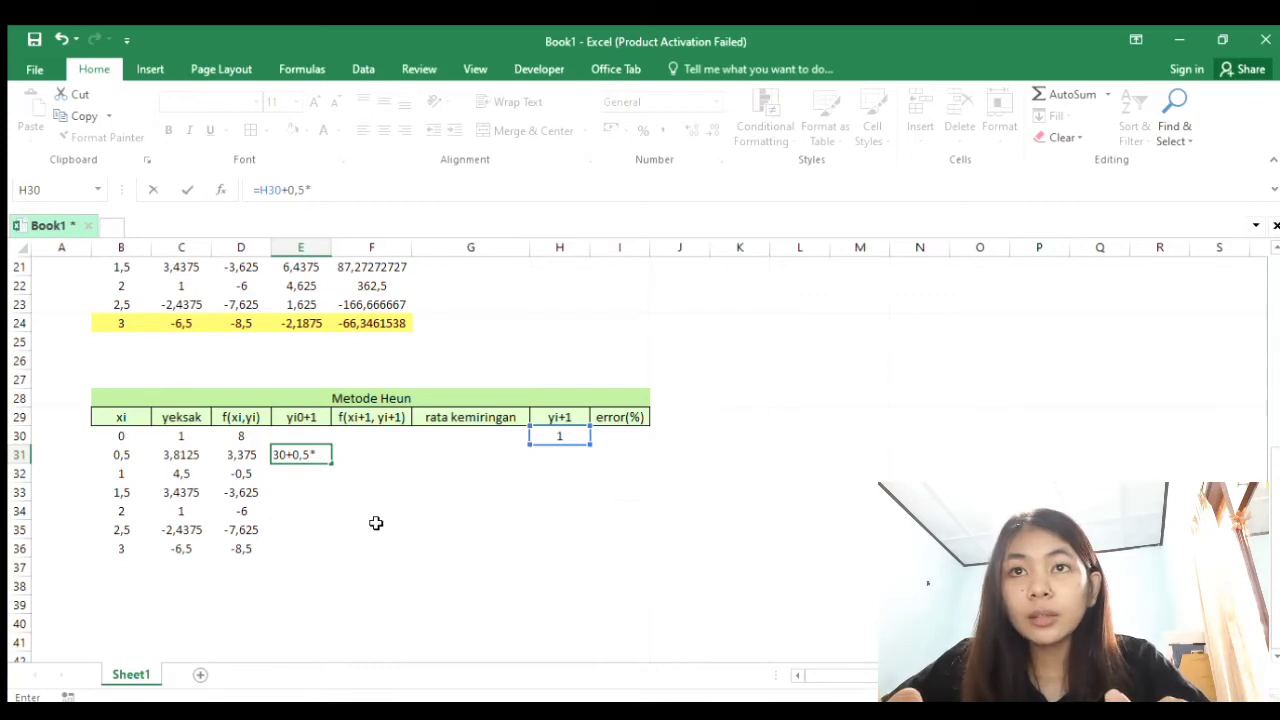
pyautogui.click(247, 433)
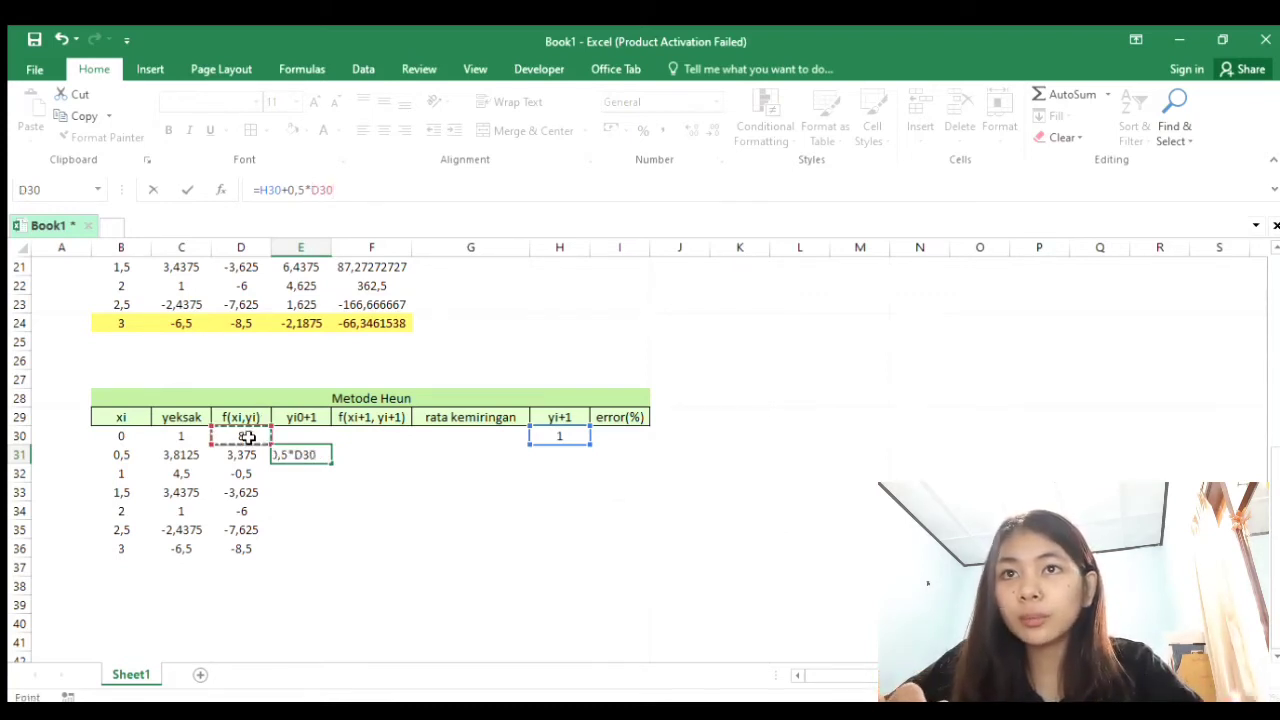
pyautogui.press('Return')
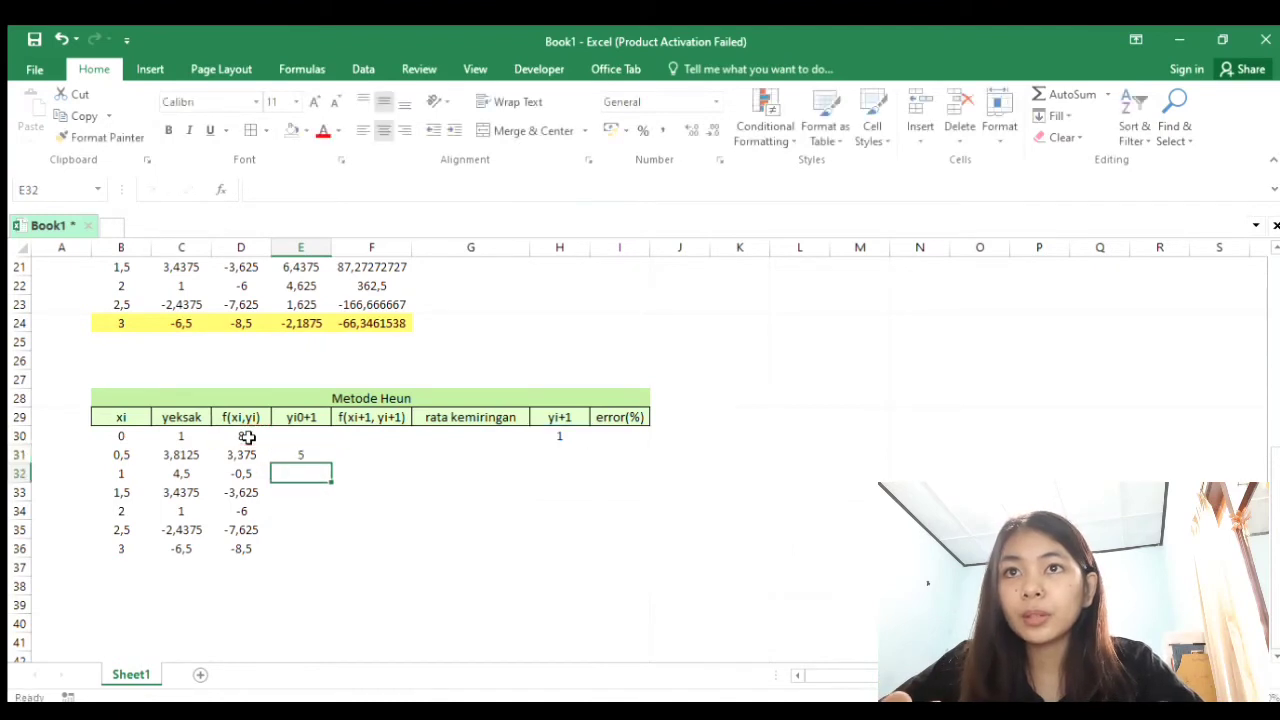
# - Fill the yi0+1 formula from E31 down through E36 in the Heun table
pyautogui.click(300, 455)
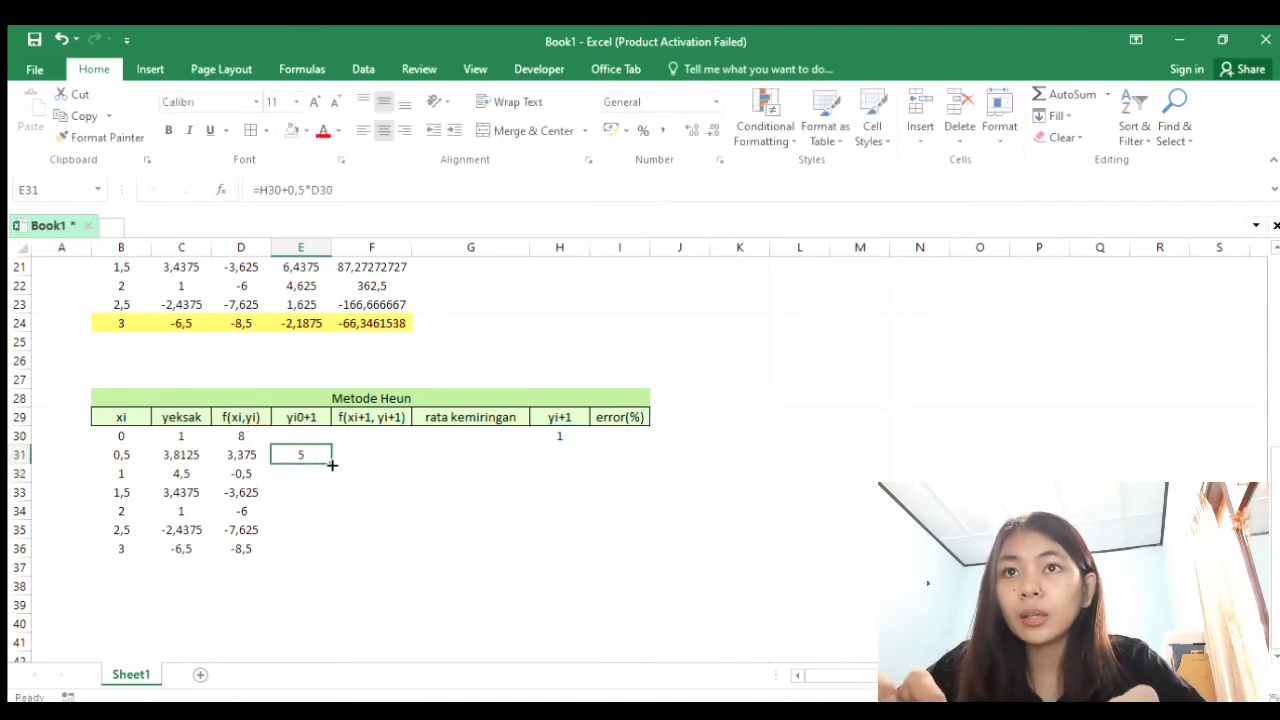
pyautogui.moveTo(331, 464); pyautogui.dragTo(330, 556)
pyautogui.scroll(1, 329, 562)
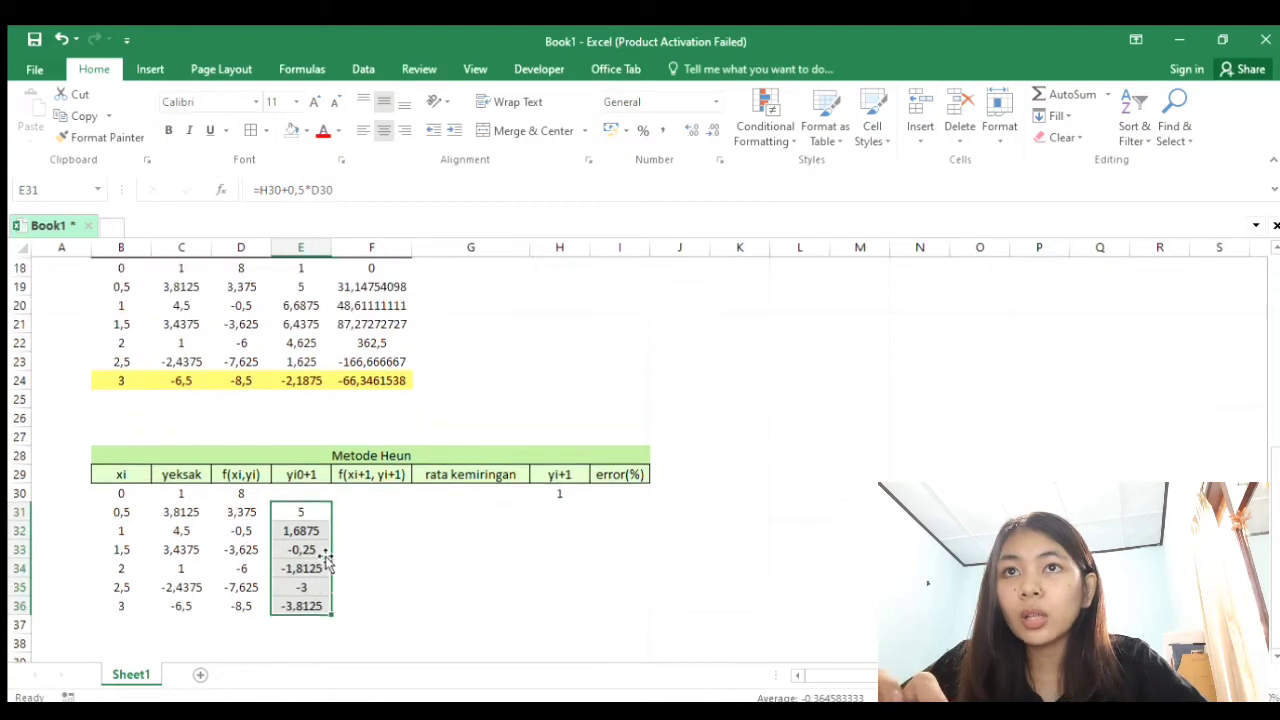
pyautogui.scroll(1, 325, 558)
pyautogui.scroll(-1, 325, 558)
pyautogui.scroll(2, 322, 553)
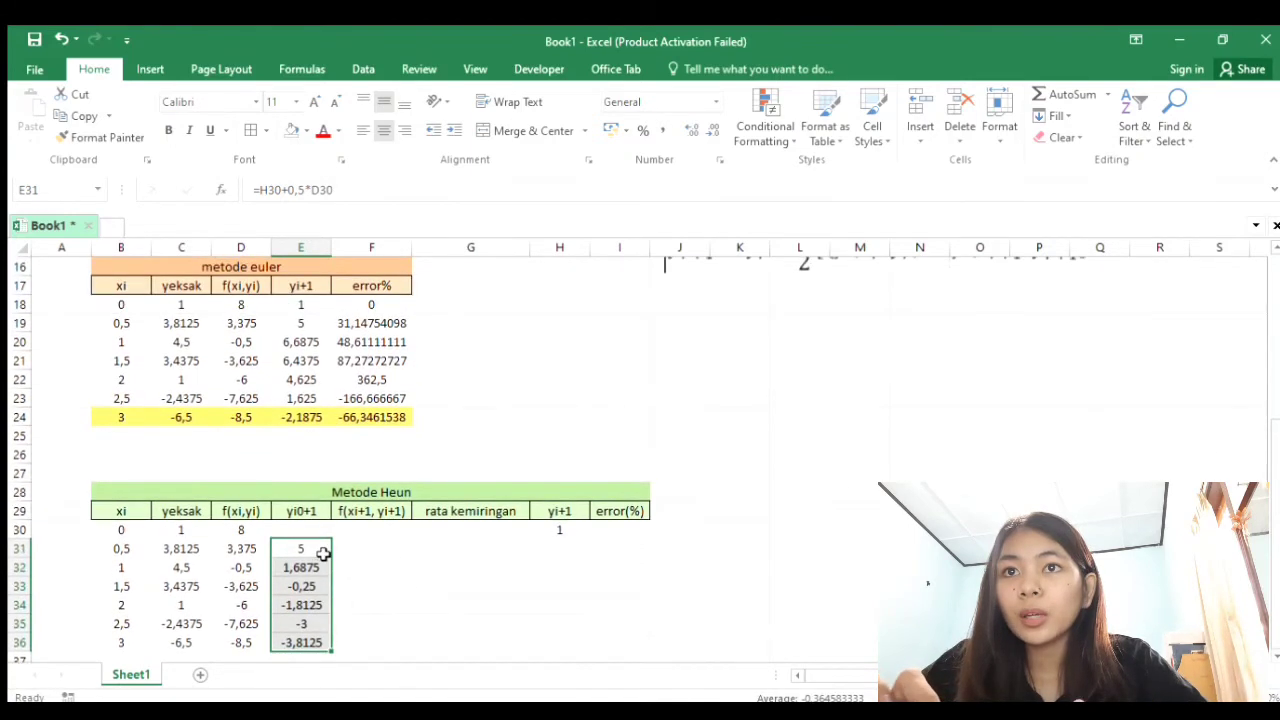
pyautogui.scroll(-1, 324, 548)
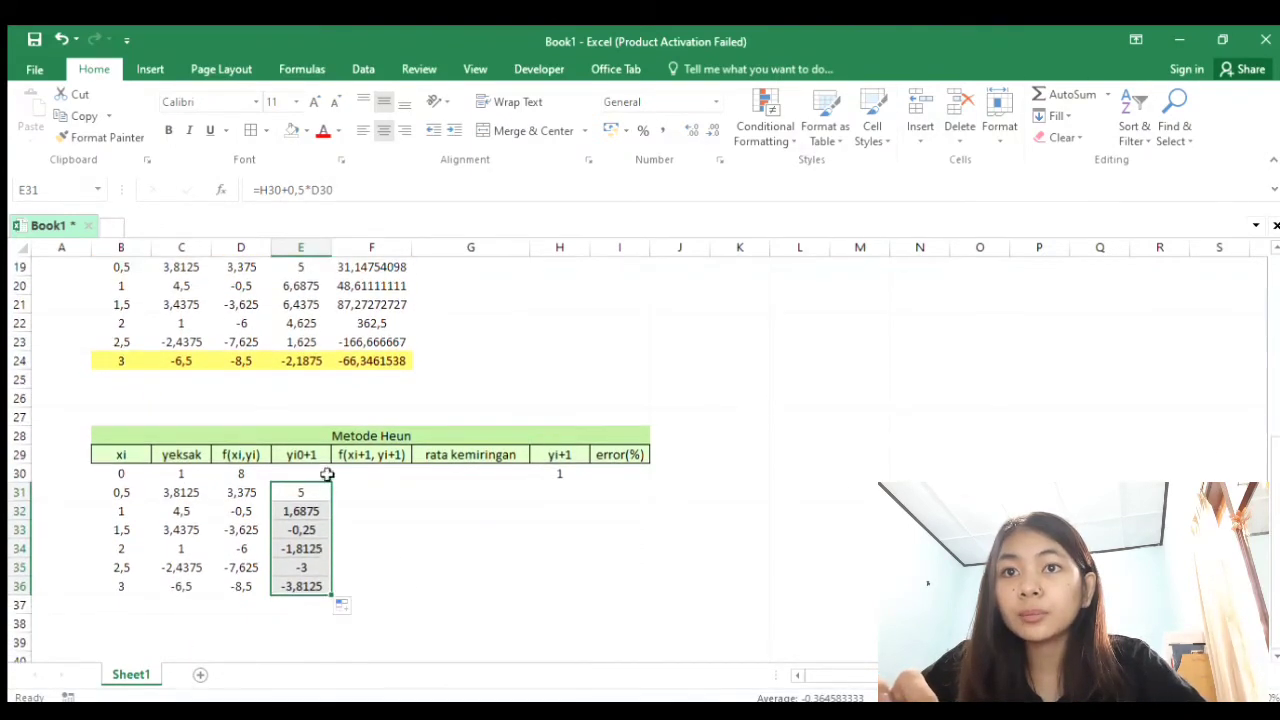
pyautogui.scroll(1, 329, 510)
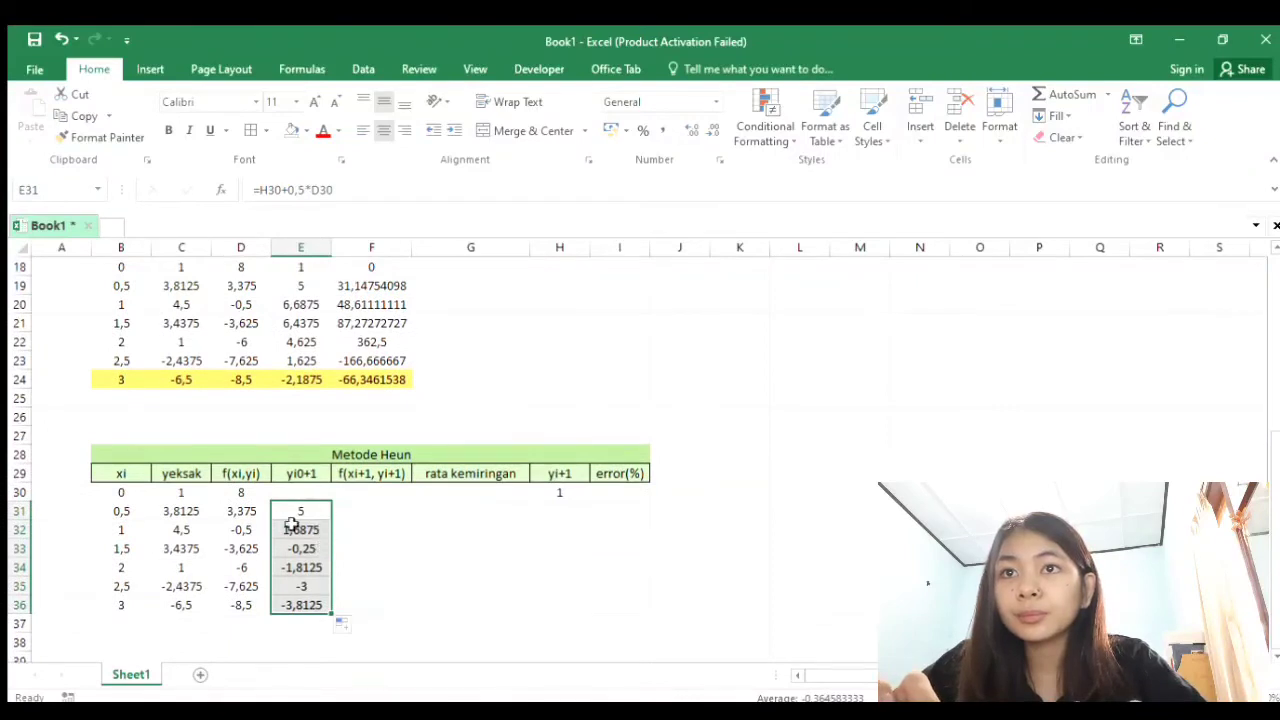
pyautogui.click(285, 567)
# - Compare the Heun table's xi, yi0+1 and f(xi+1, yi+1) columns with the differential equation and method formulas at the top of the sheet
pyautogui.click(375, 513)
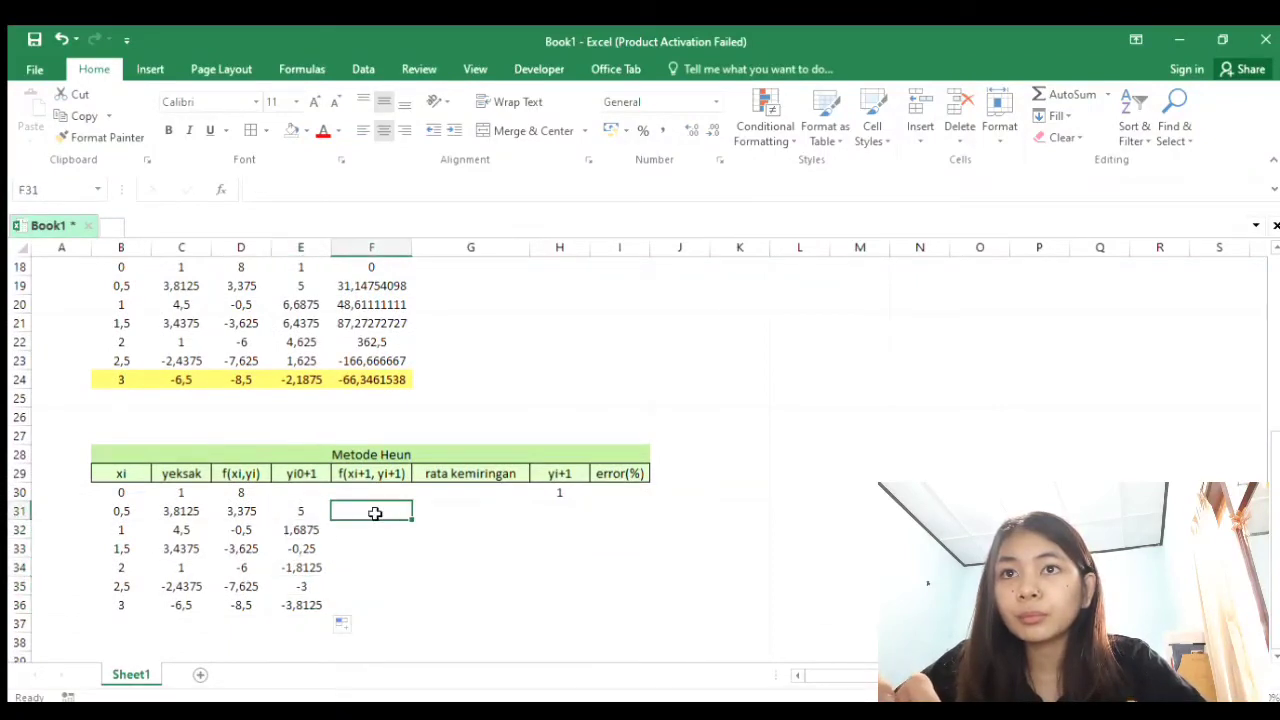
pyautogui.scroll(-1, 400, 477)
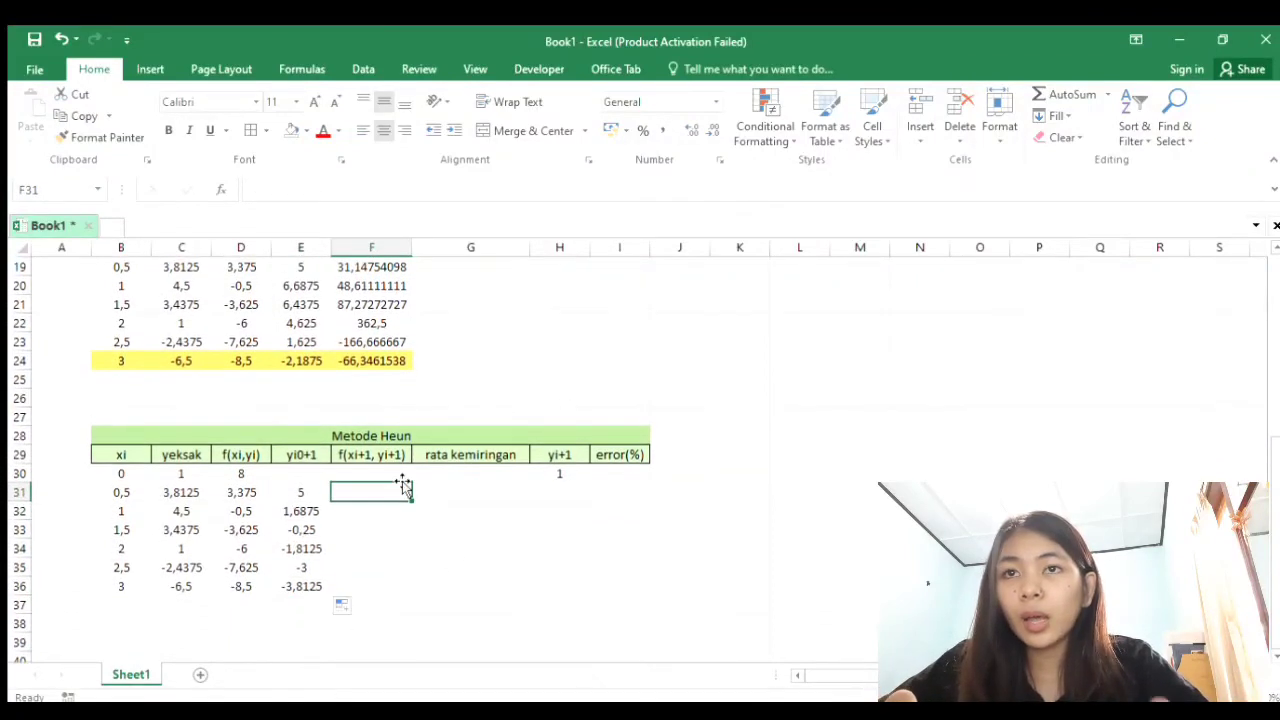
pyautogui.scroll(-1, 426, 525)
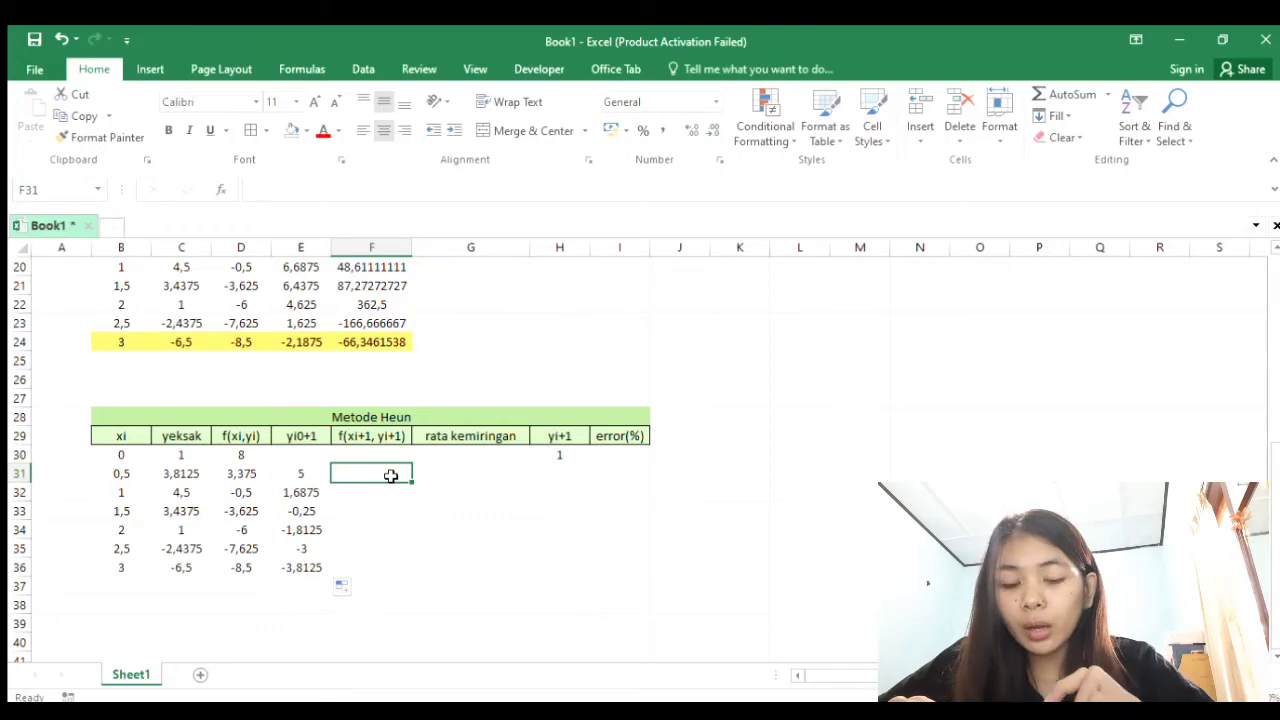
pyautogui.scroll(5, 390, 476)
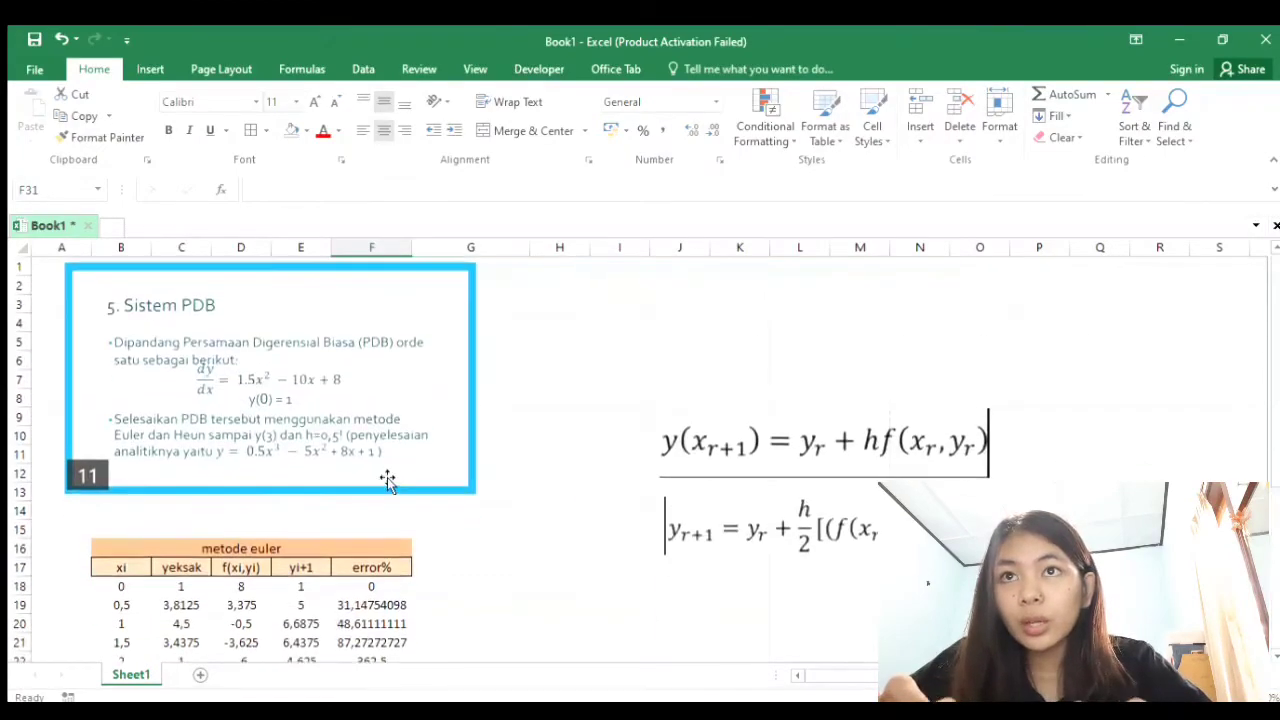
pyautogui.scroll(-1, 388, 460)
pyautogui.scroll(-7, 388, 450)
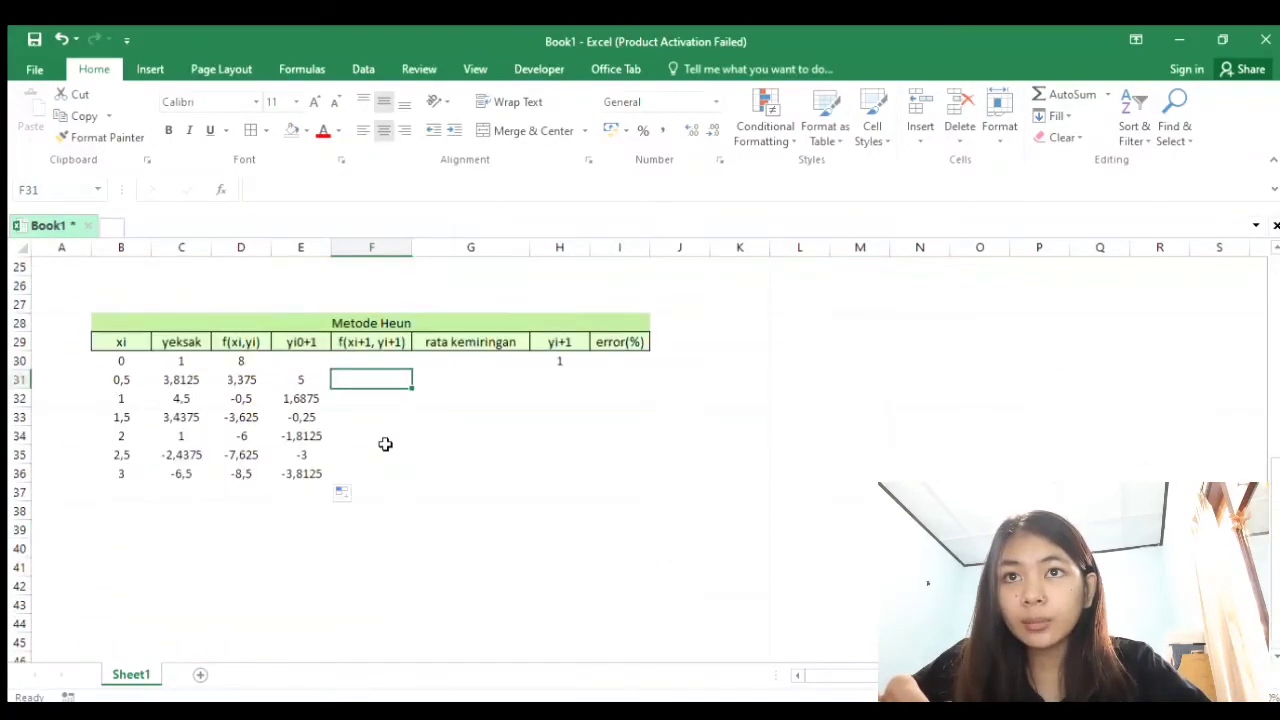
pyautogui.click(130, 383)
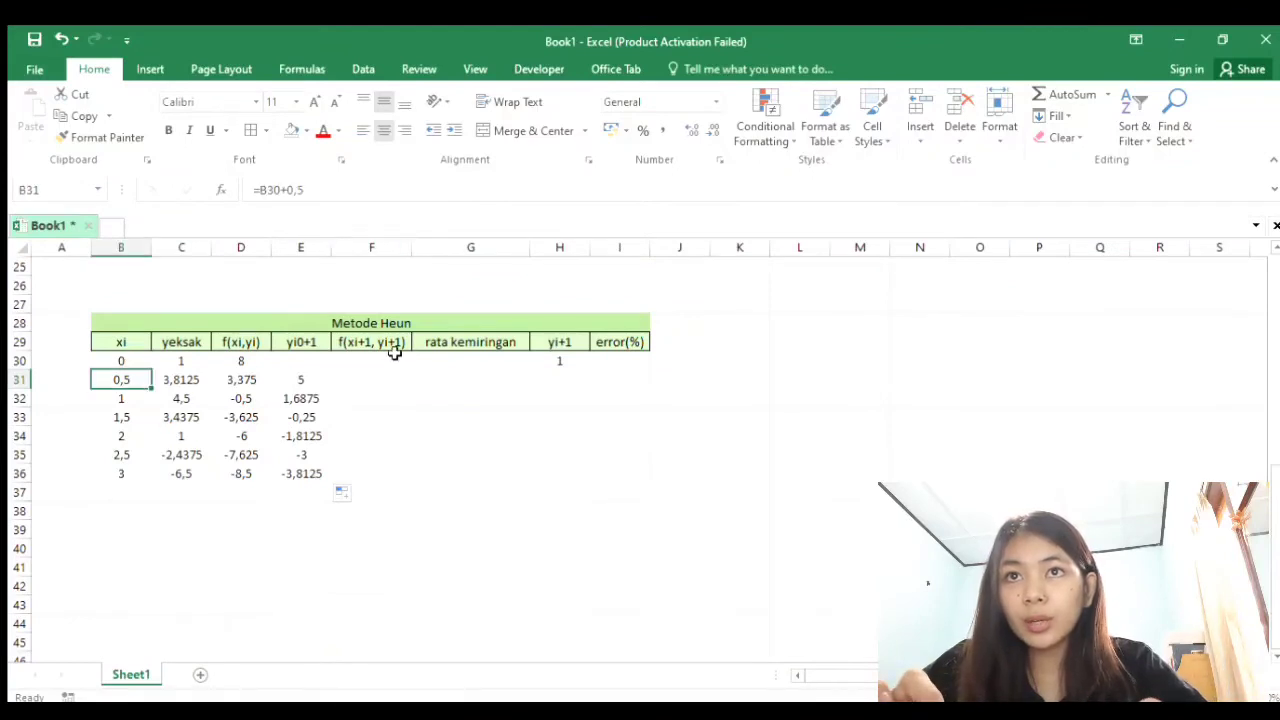
pyautogui.click(386, 383)
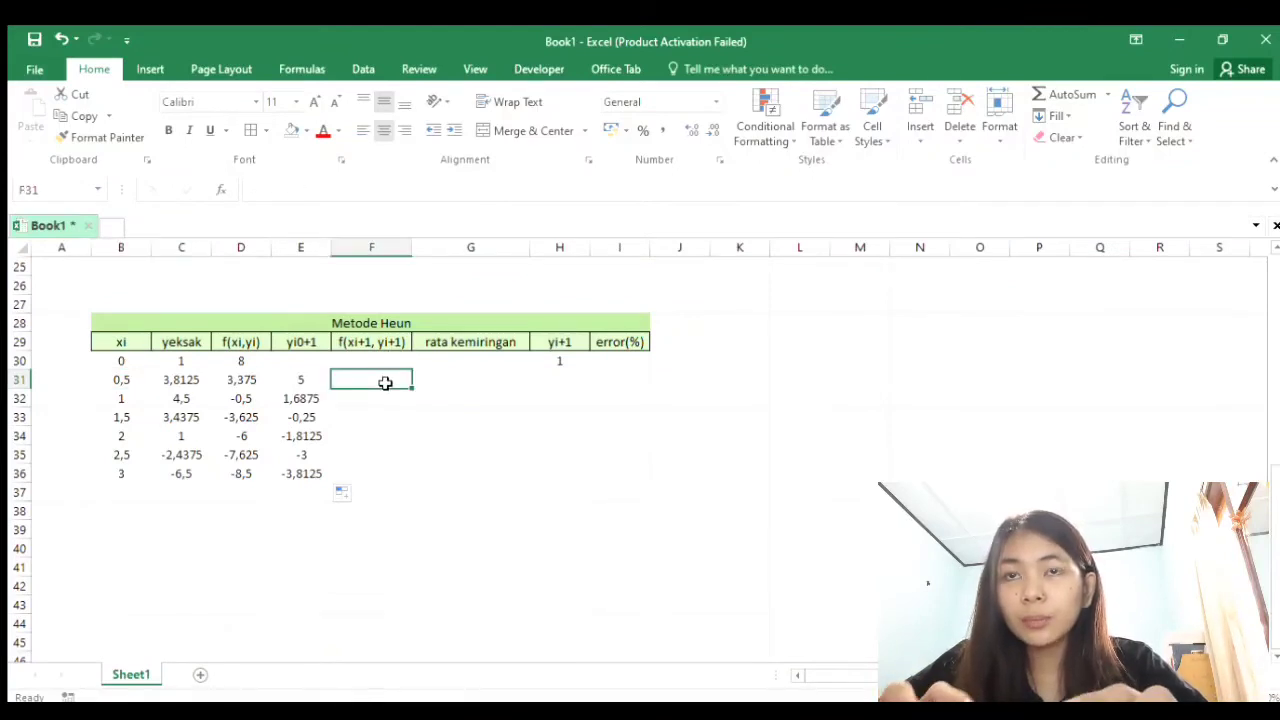
pyautogui.click(305, 365)
pyautogui.click(386, 358)
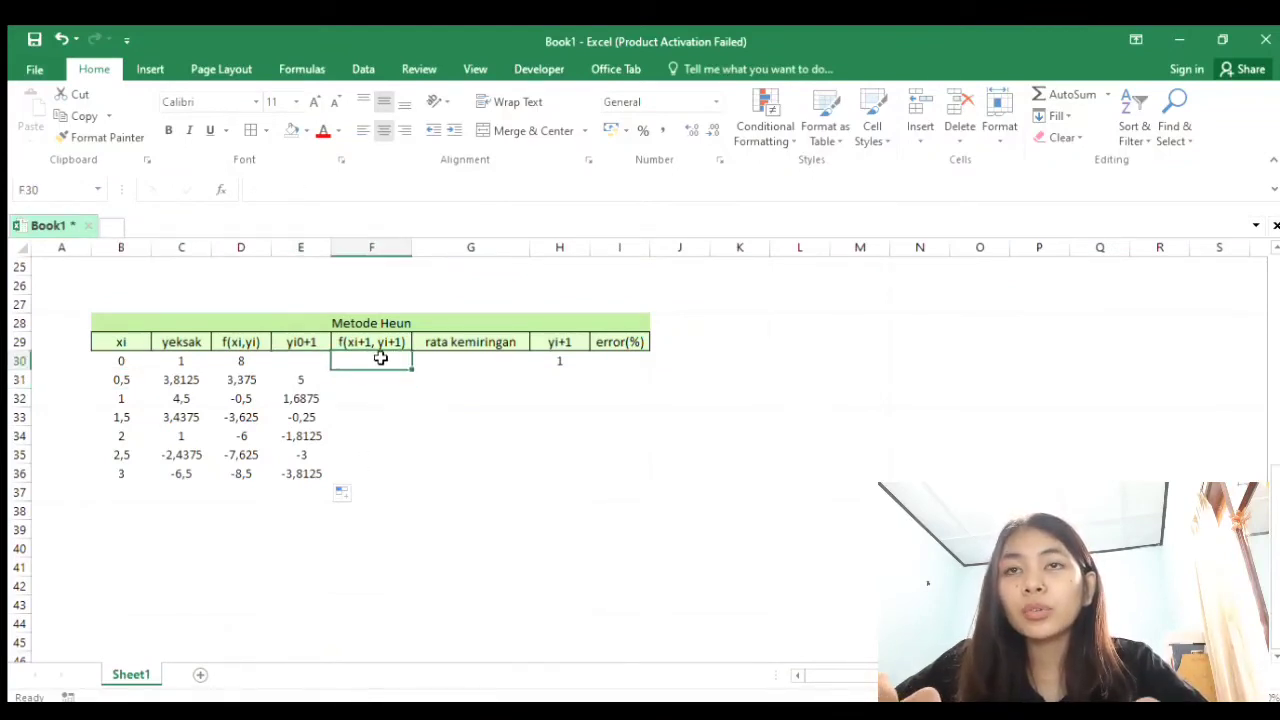
pyautogui.click(298, 363)
pyautogui.scroll(8, 369, 366)
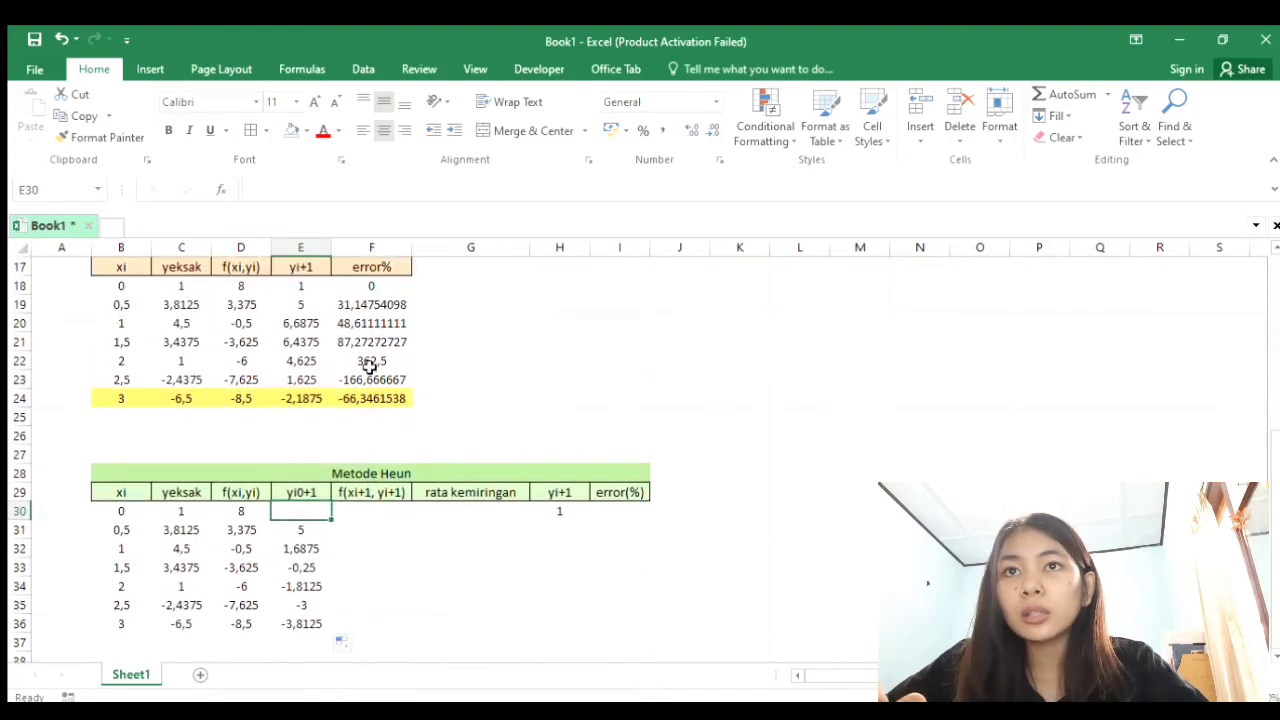
pyautogui.scroll(-1, 369, 366)
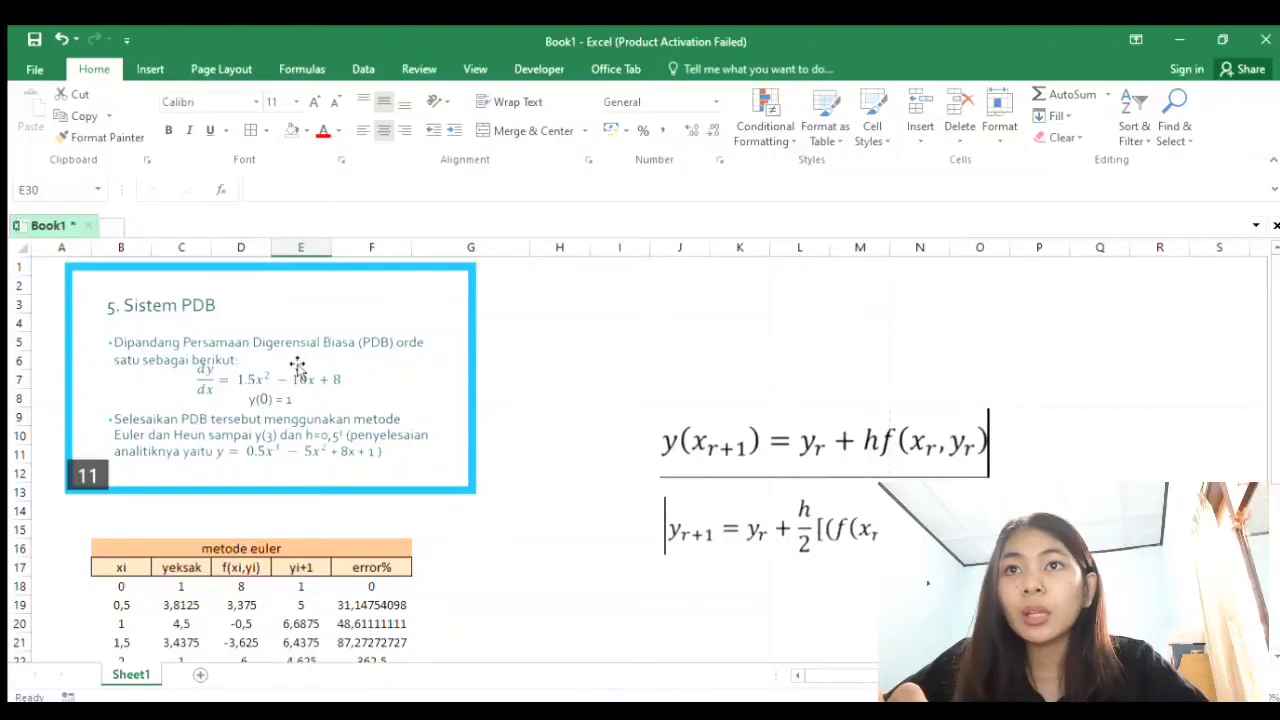
pyautogui.scroll(-7, 457, 571)
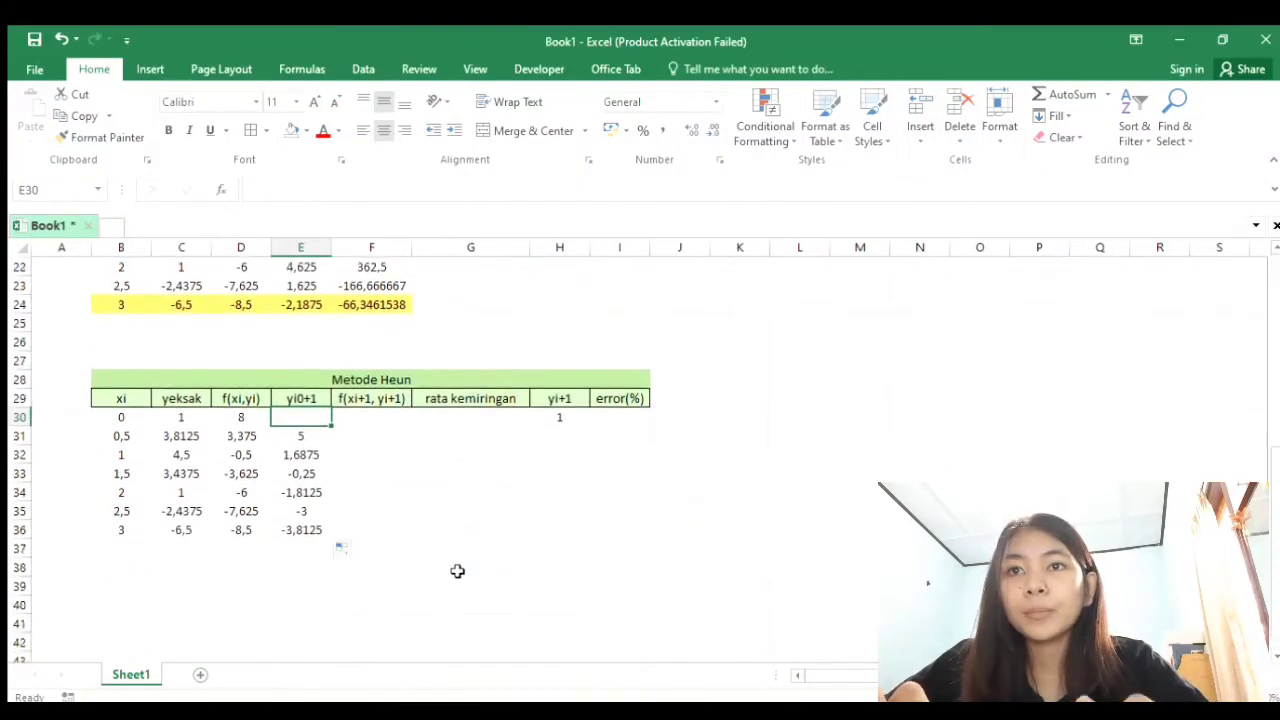
# - Enter the formula =1,5*B31^2-10*B31+8 in cell F31 of the Heun table's f(xi+1, yi+1) column
pyautogui.click(305, 447)
pyautogui.click(378, 436)
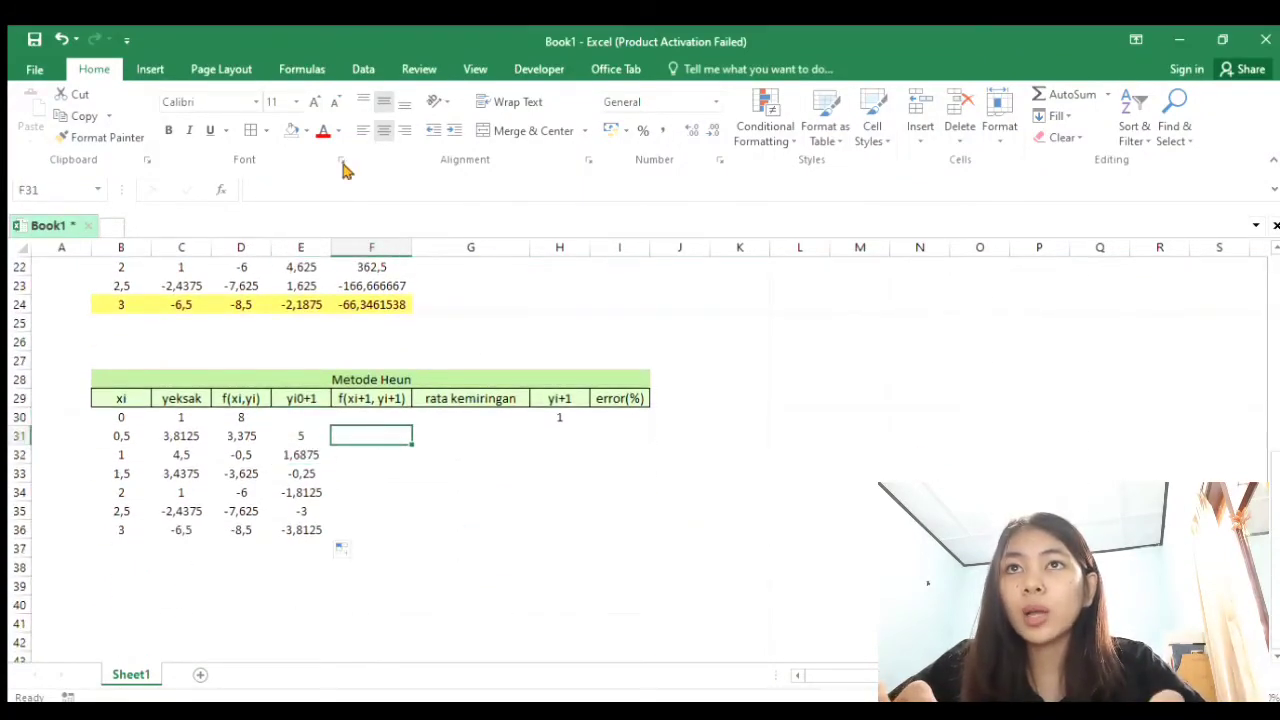
pyautogui.click(321, 204)
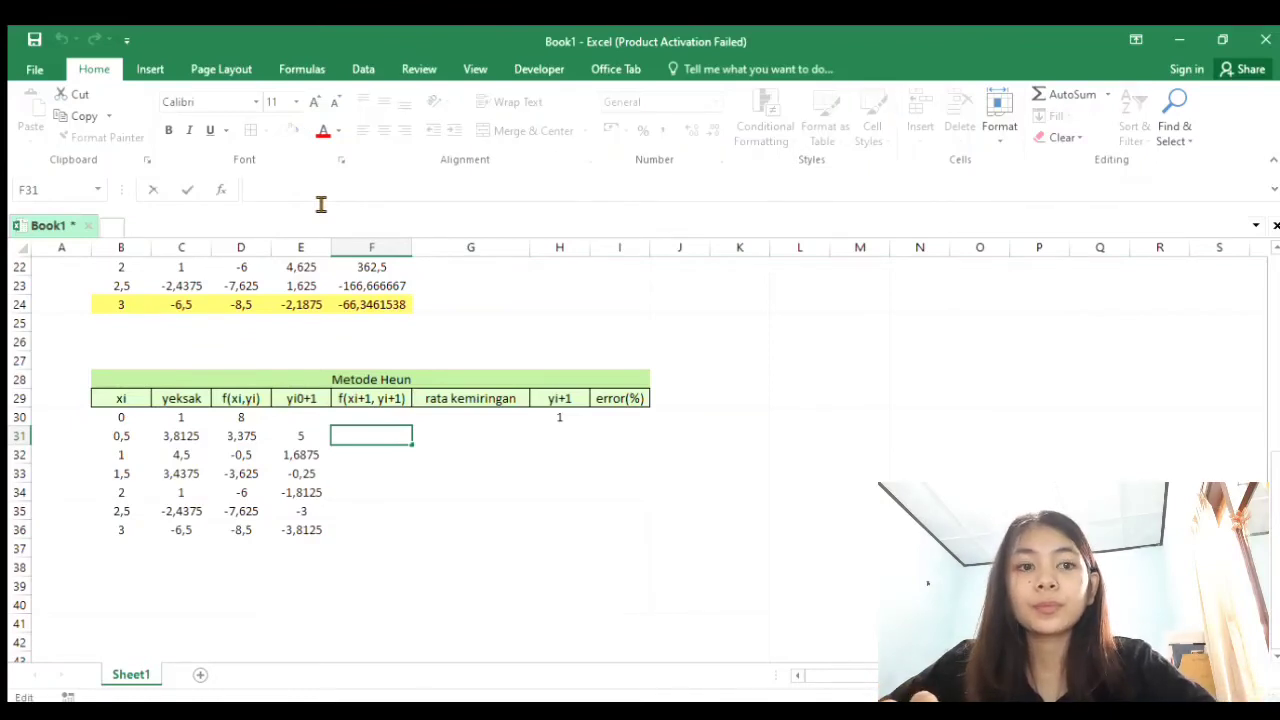
pyautogui.write('=1,')
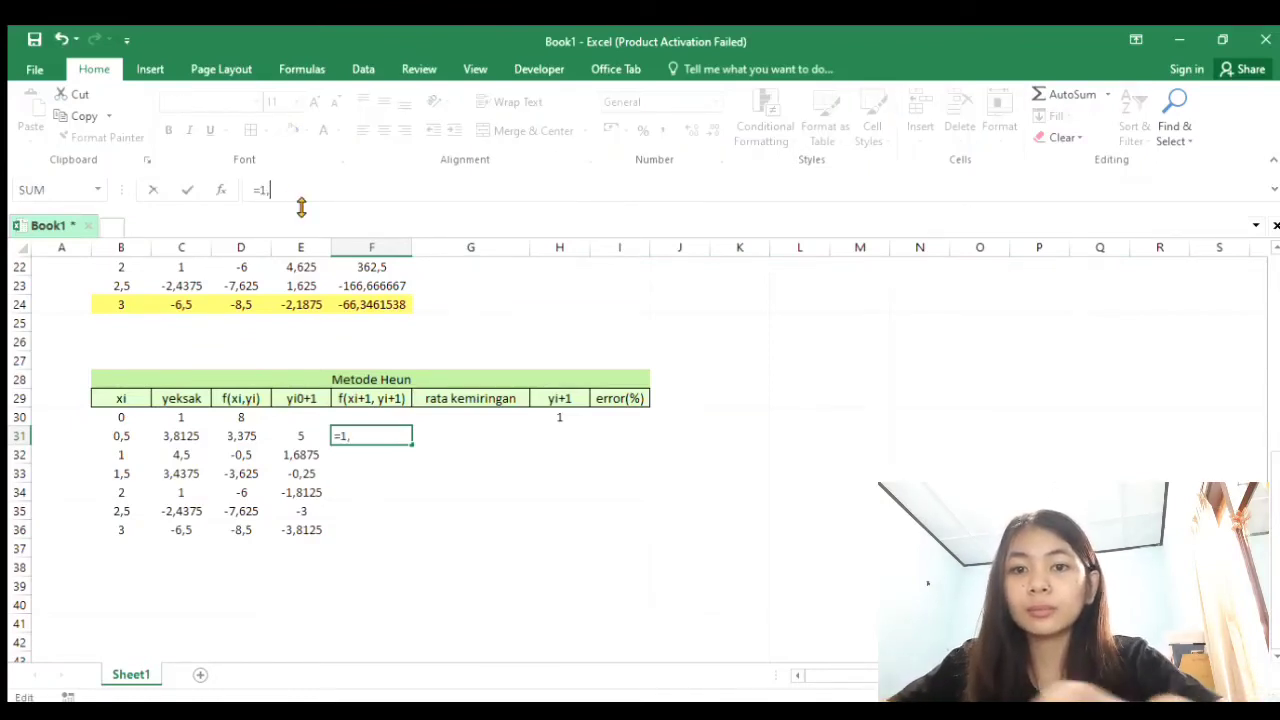
pyautogui.write('5*')
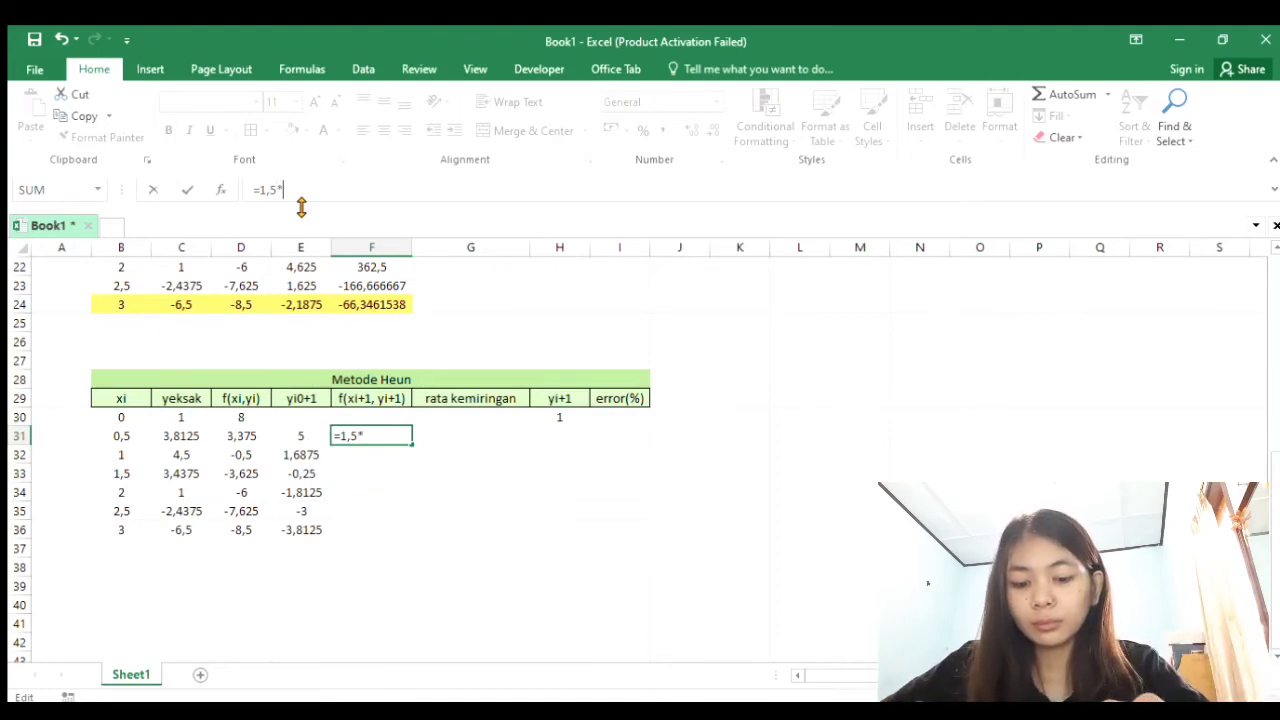
pyautogui.click(126, 434)
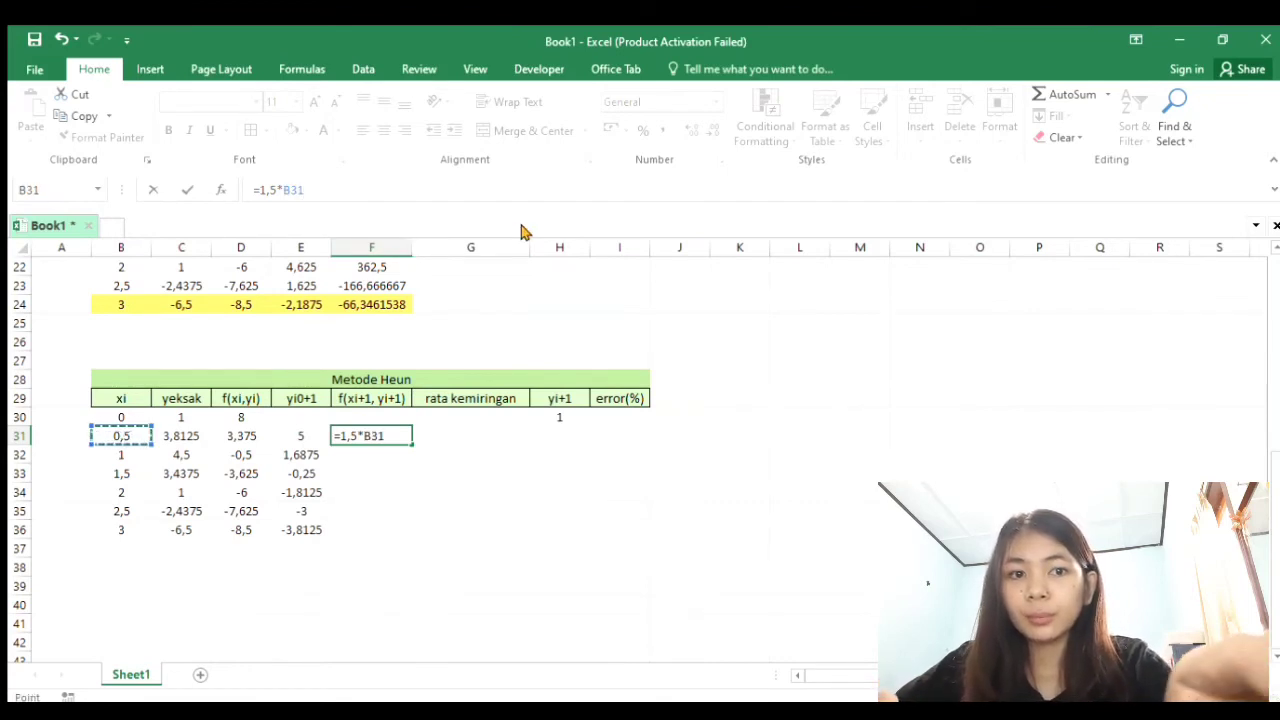
pyautogui.write('^2')
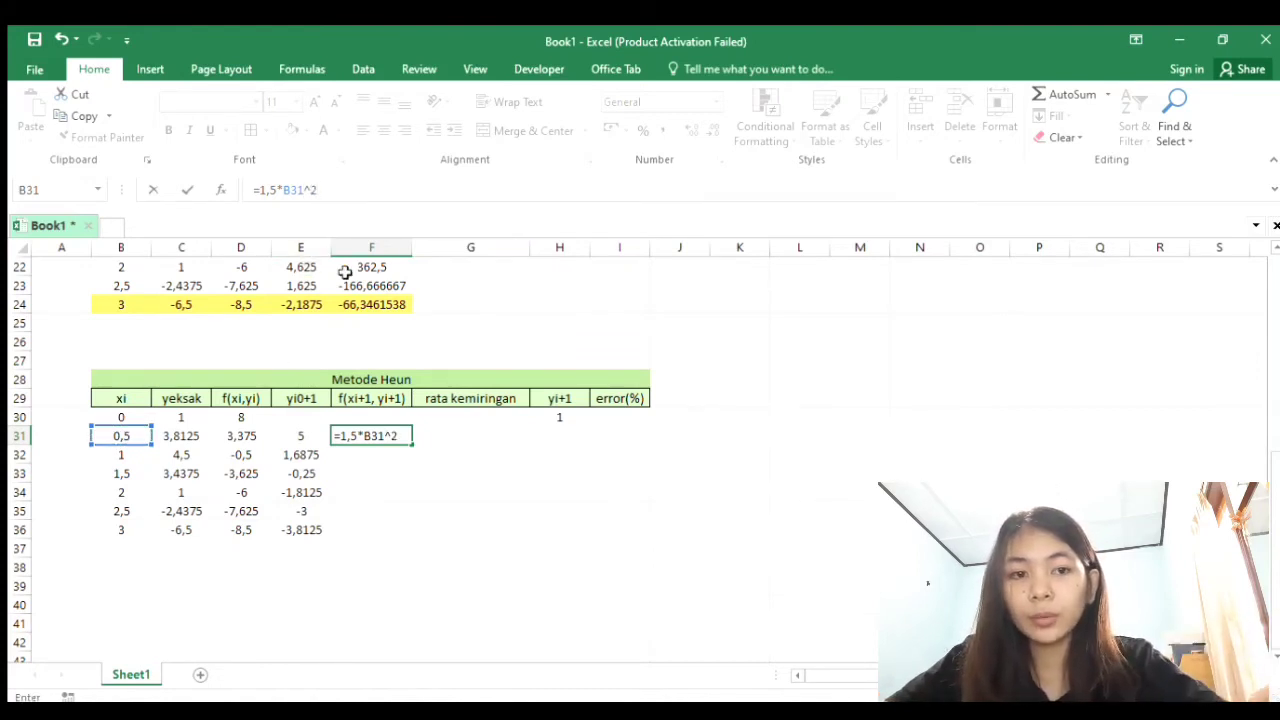
pyautogui.write('-10')
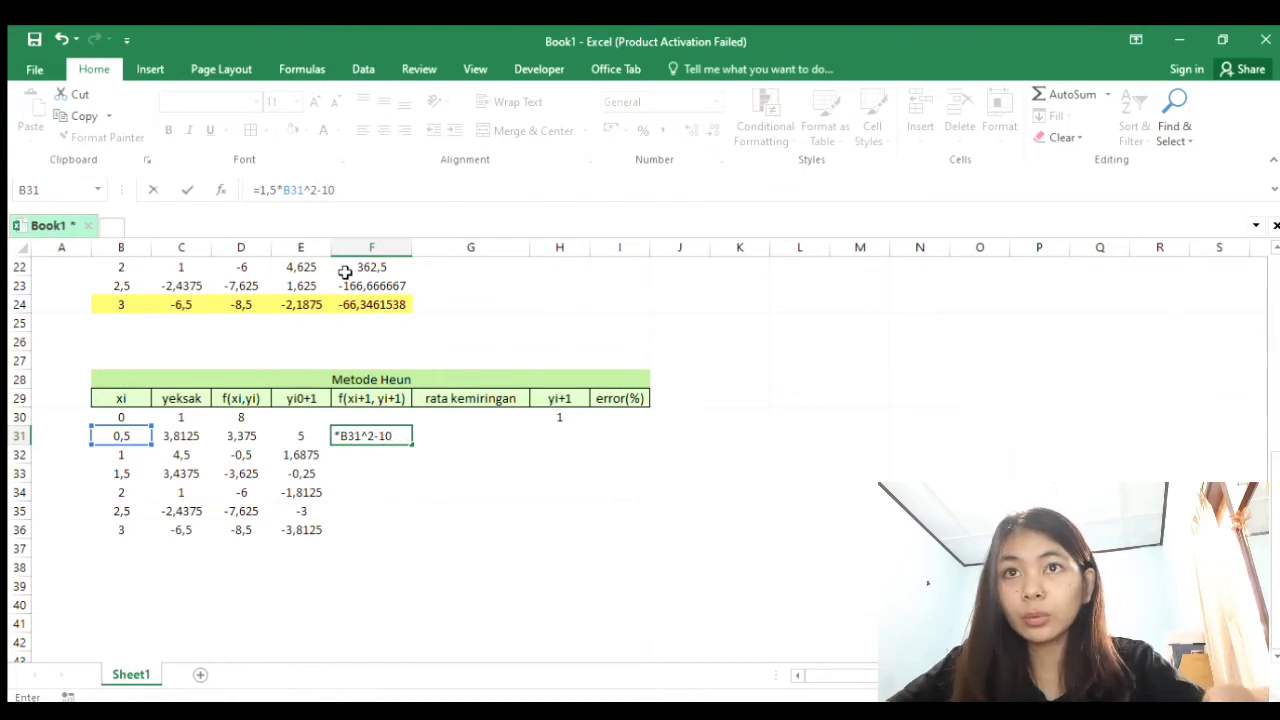
pyautogui.write('*')
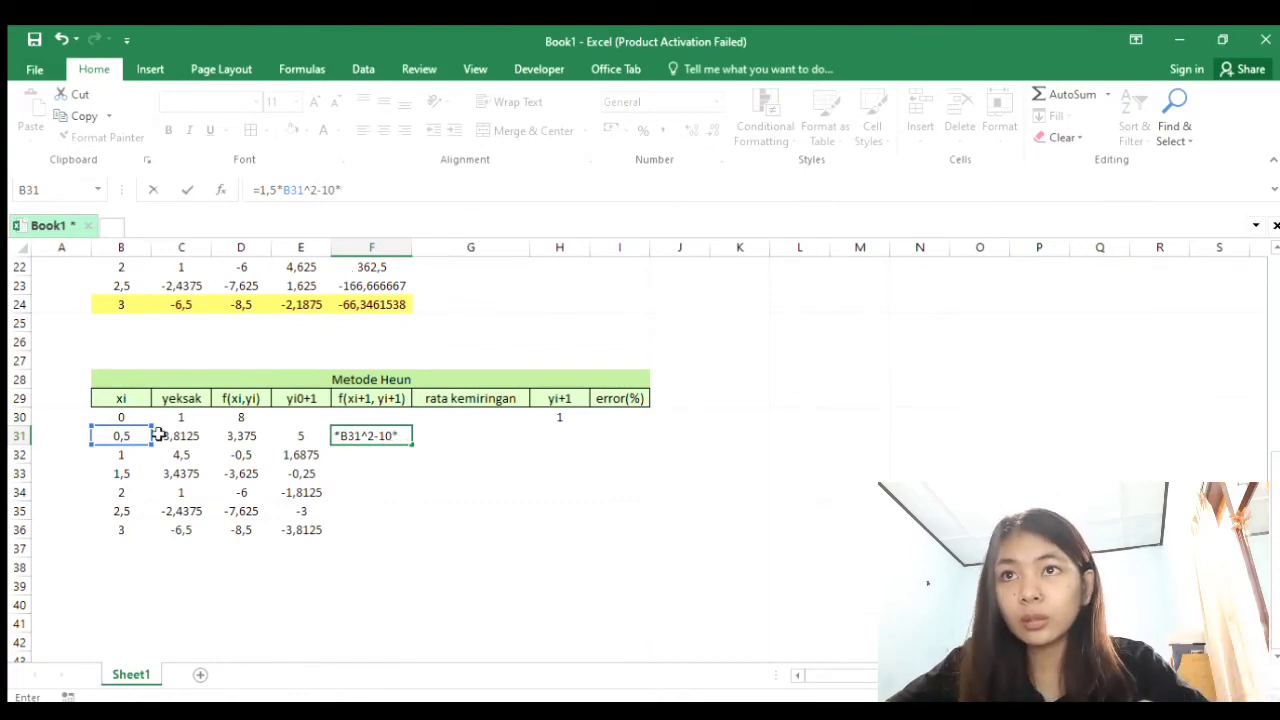
pyautogui.click(133, 433)
pyautogui.scroll(7, 435, 313)
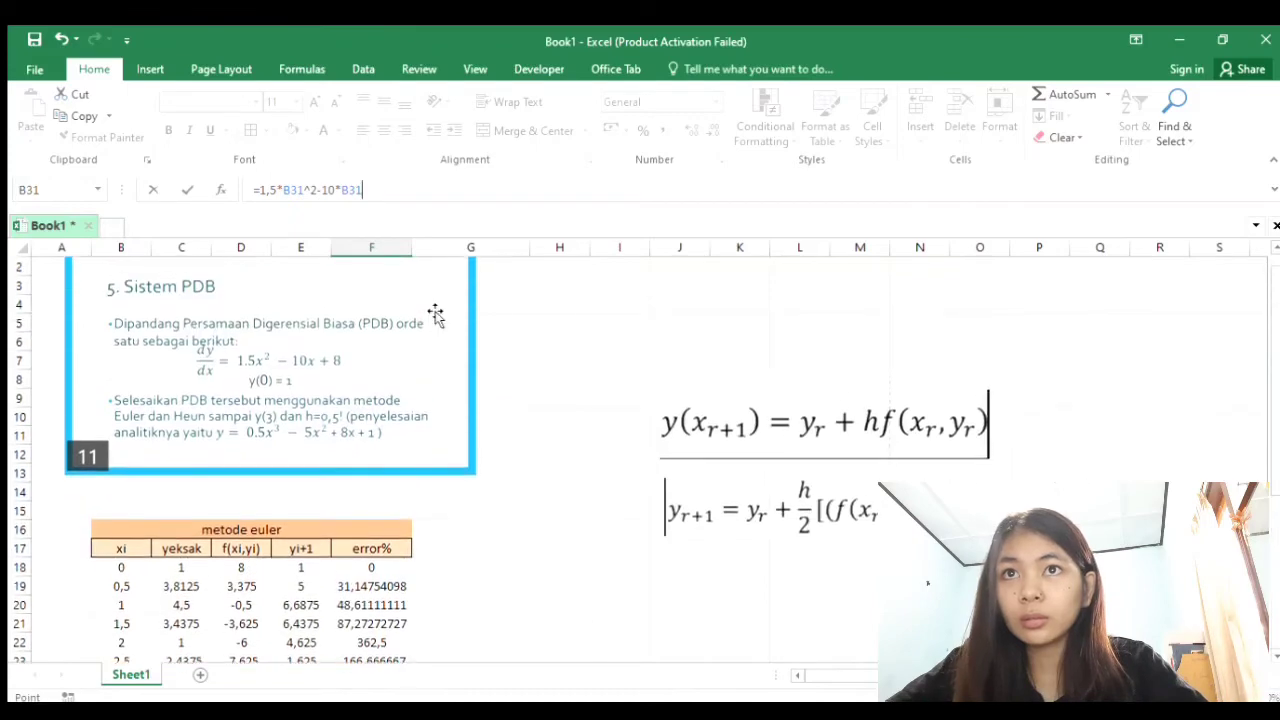
pyautogui.scroll(-8, 435, 313)
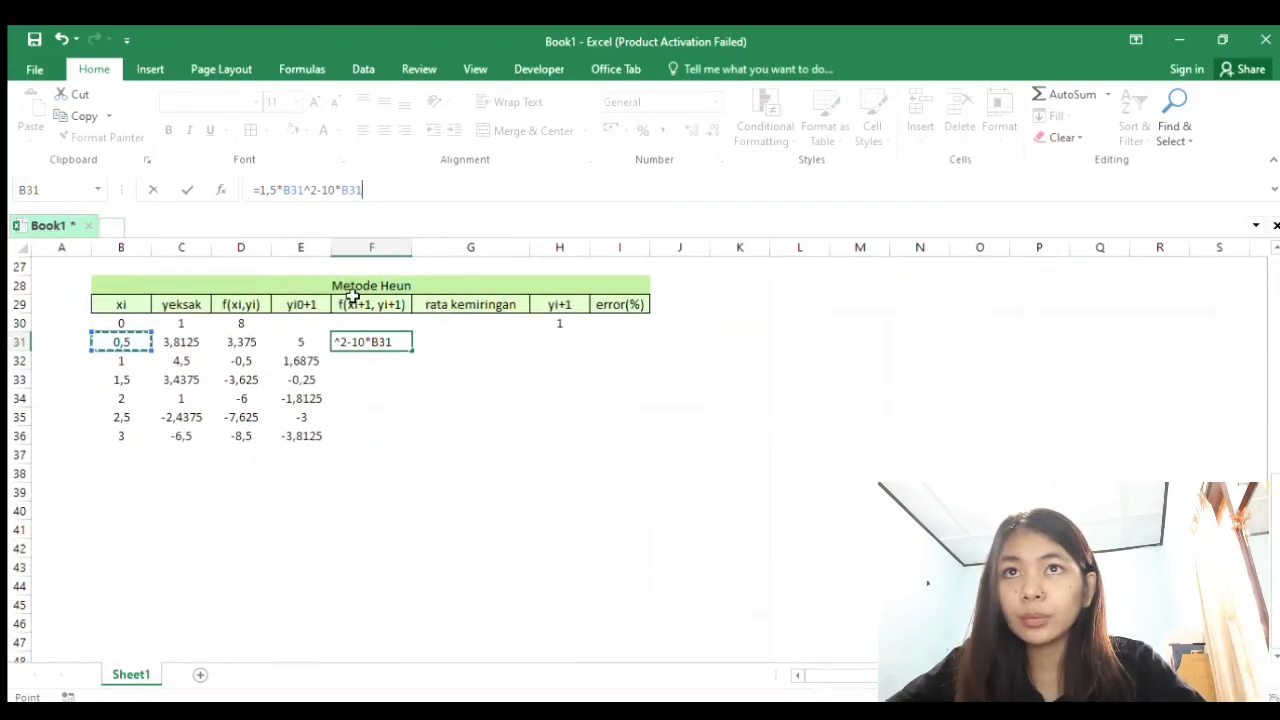
pyautogui.write('+8')
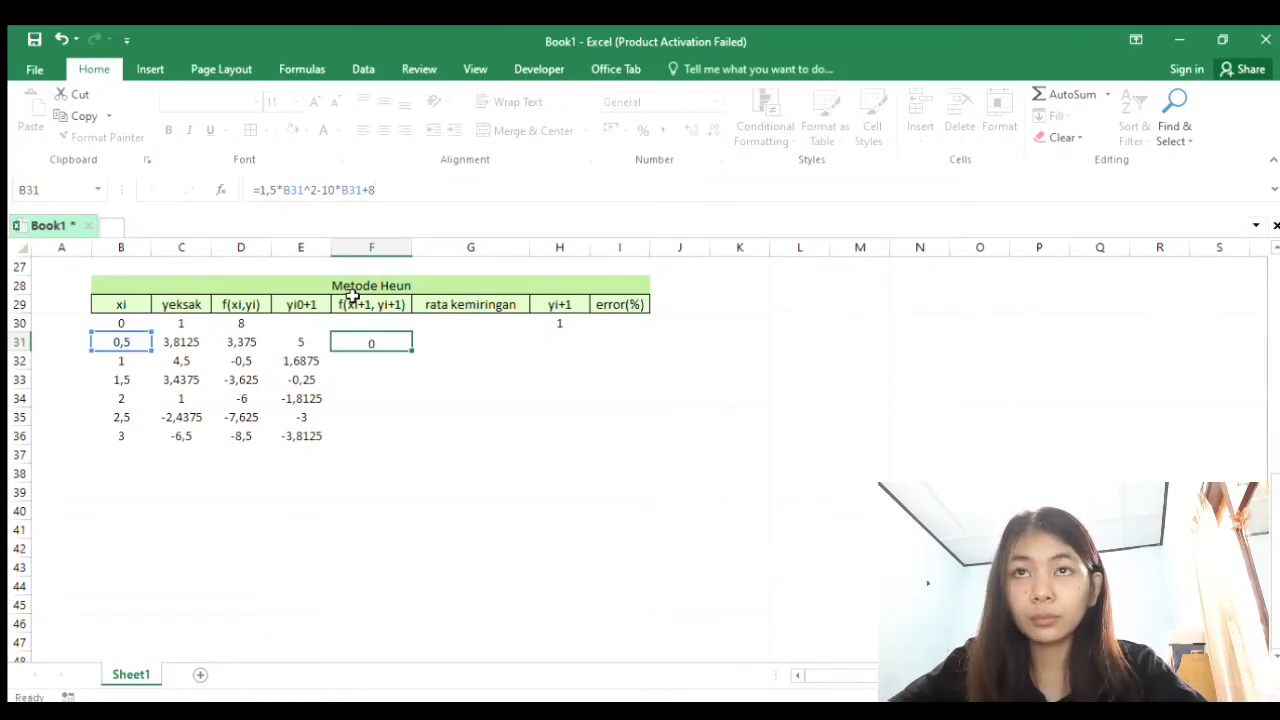
pyautogui.press('Return')
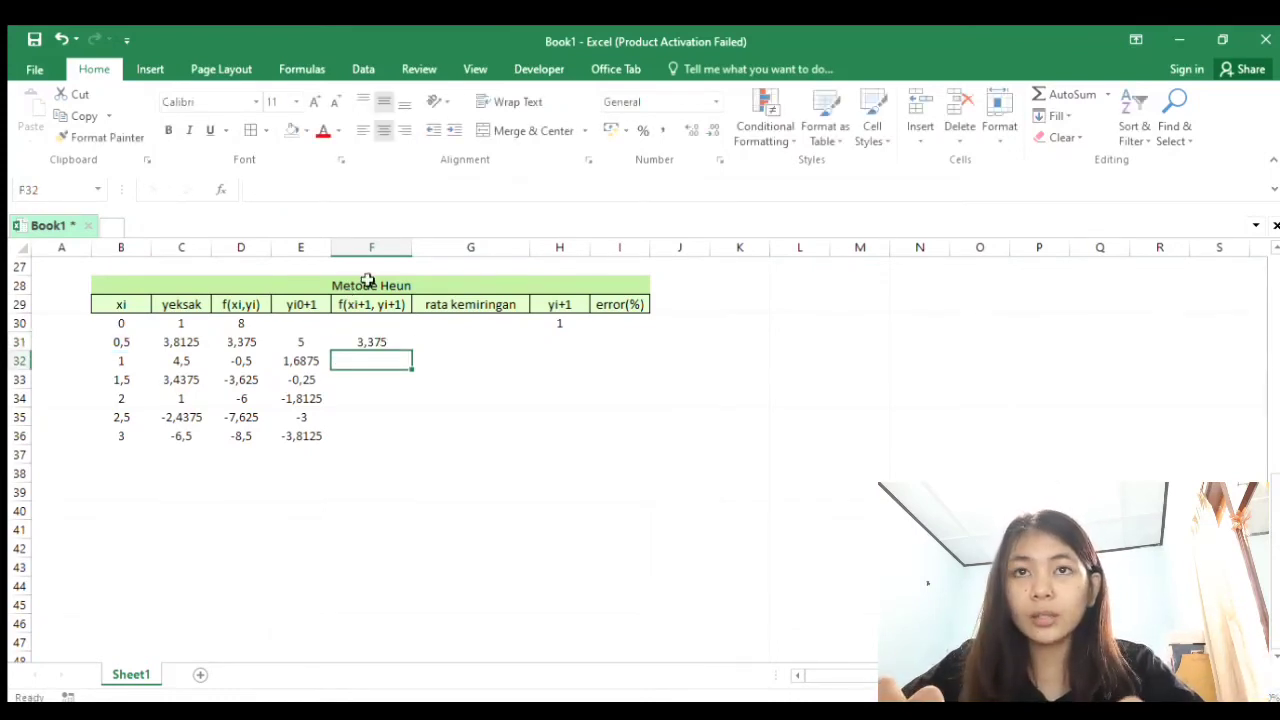
# - Fill the f(xi+1, yi+1) formula from F31 down through F36 in the Heun table
pyautogui.click(349, 343)
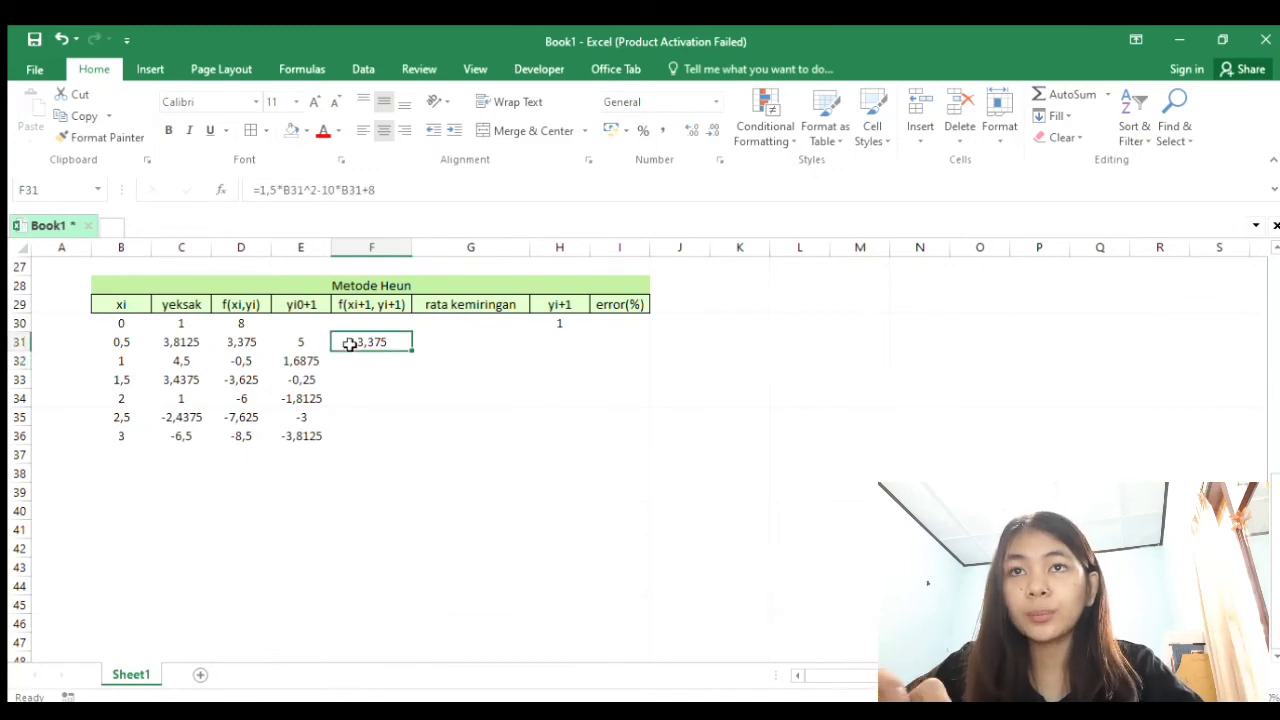
pyautogui.moveTo(411, 351); pyautogui.dragTo(411, 443)
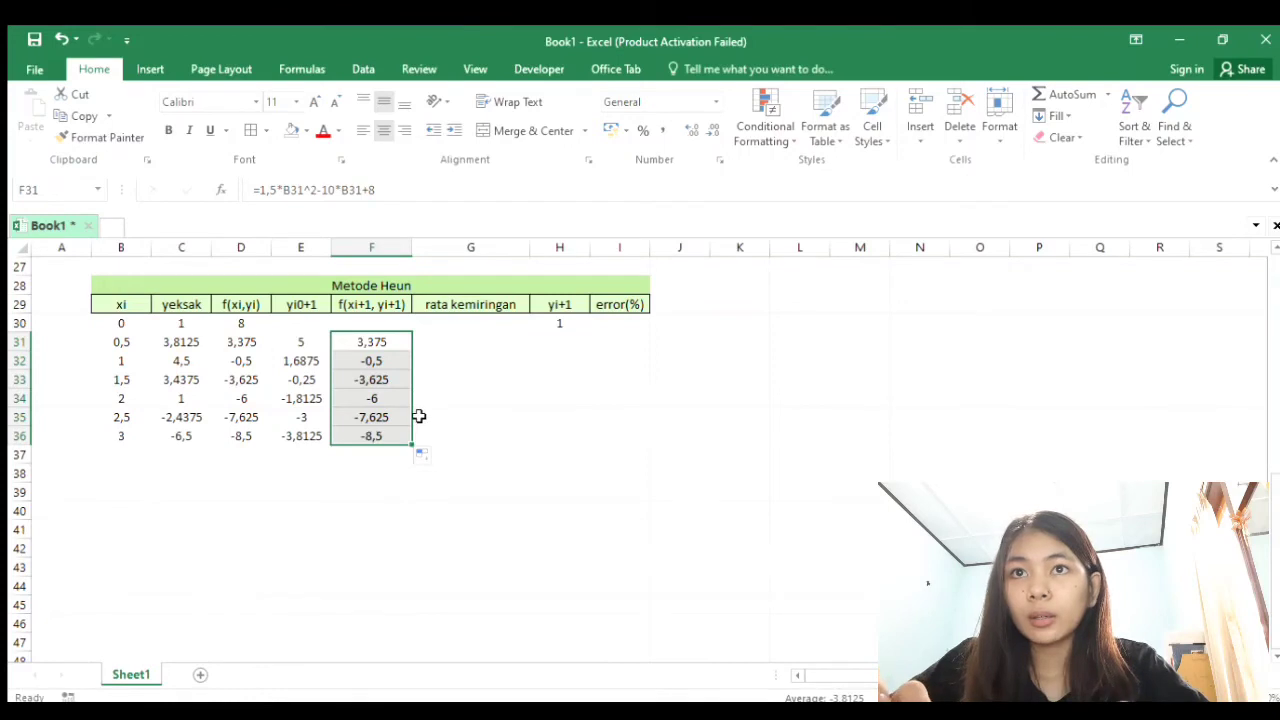
pyautogui.scroll(-2, 418, 414)
pyautogui.scroll(2, 438, 293)
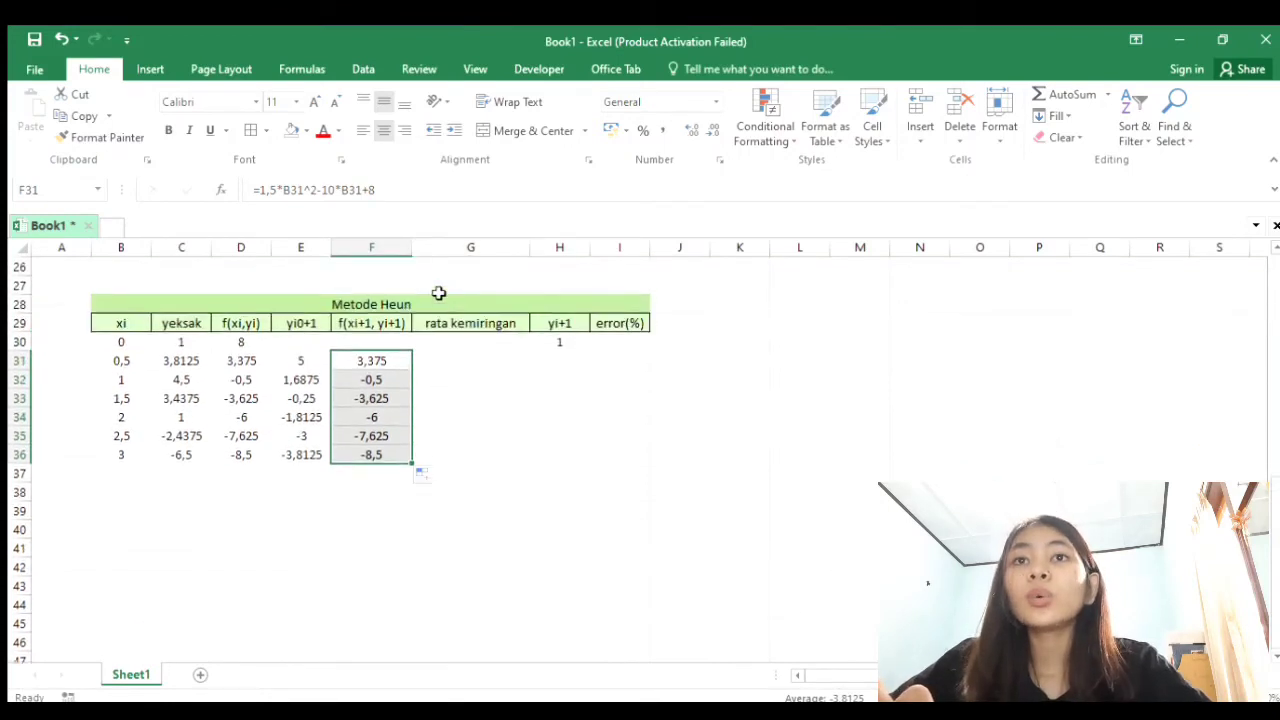
# - Compare the Heun table's rata kemiringan column with the Heun formula at the top of the sheet
pyautogui.click(452, 362)
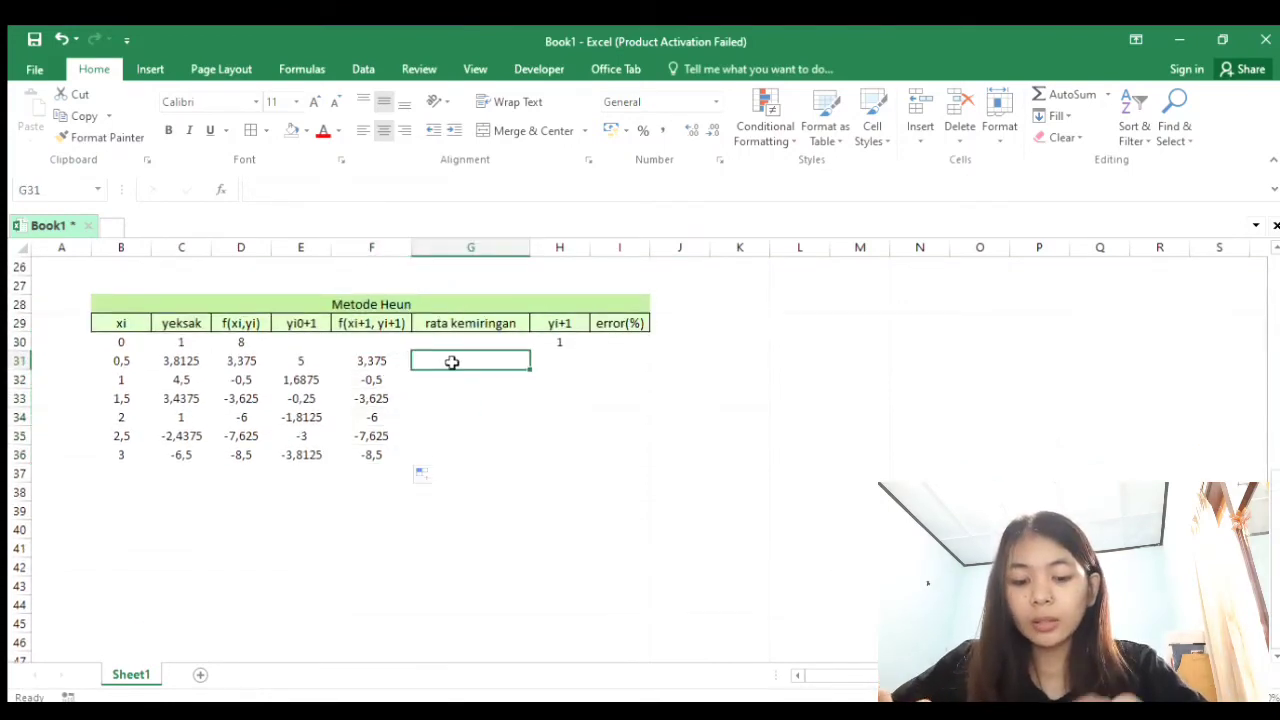
pyautogui.scroll(5, 452, 362)
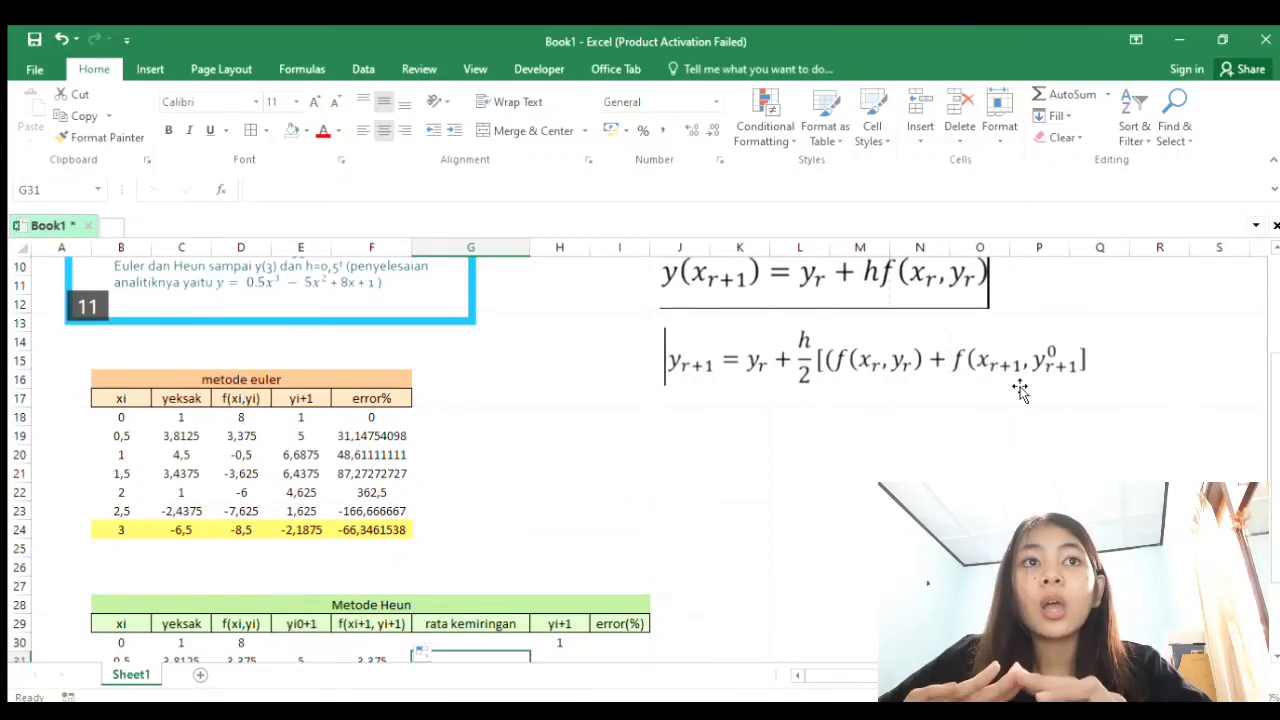
pyautogui.scroll(-1, 1019, 390)
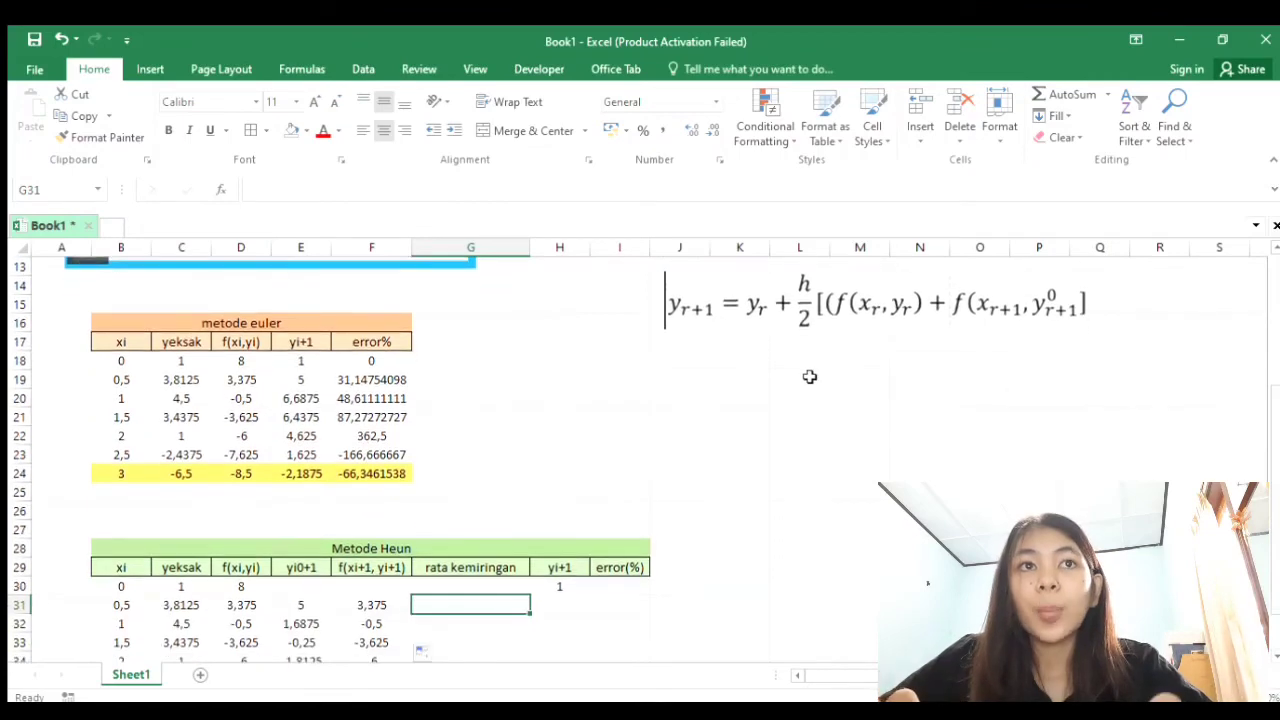
pyautogui.scroll(-3, 604, 492)
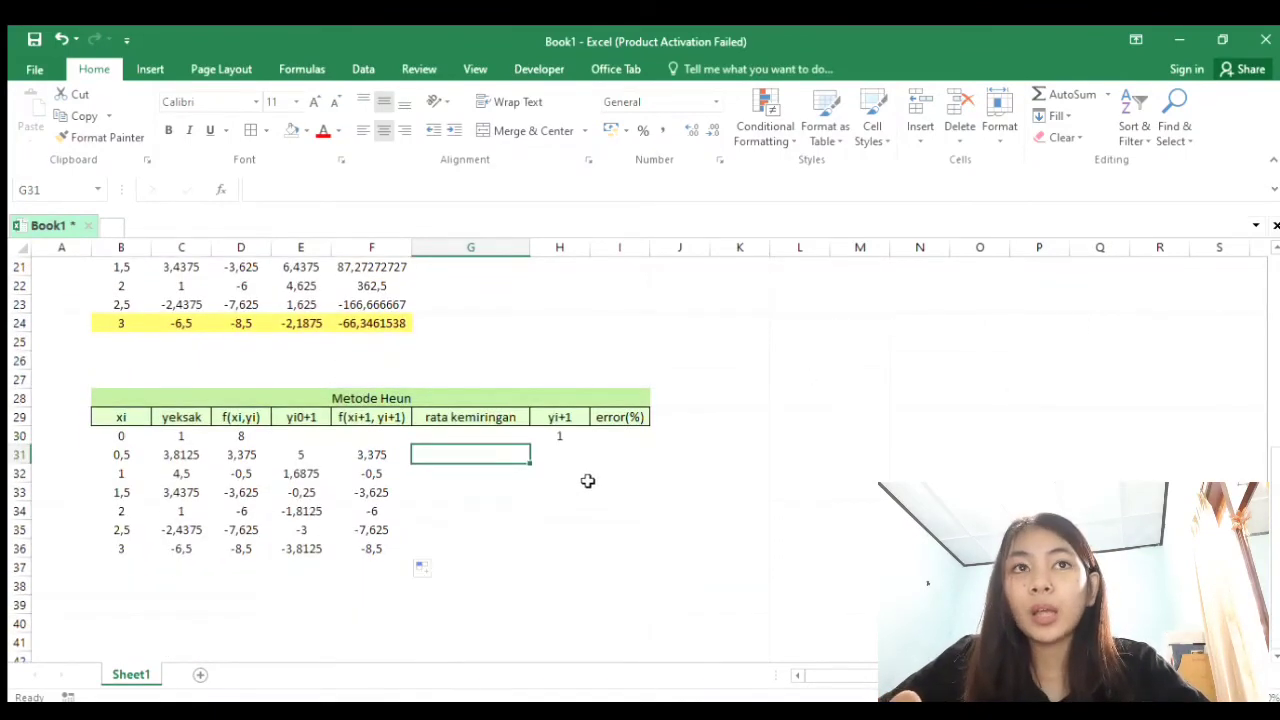
pyautogui.scroll(3, 580, 482)
pyautogui.scroll(-2, 405, 615)
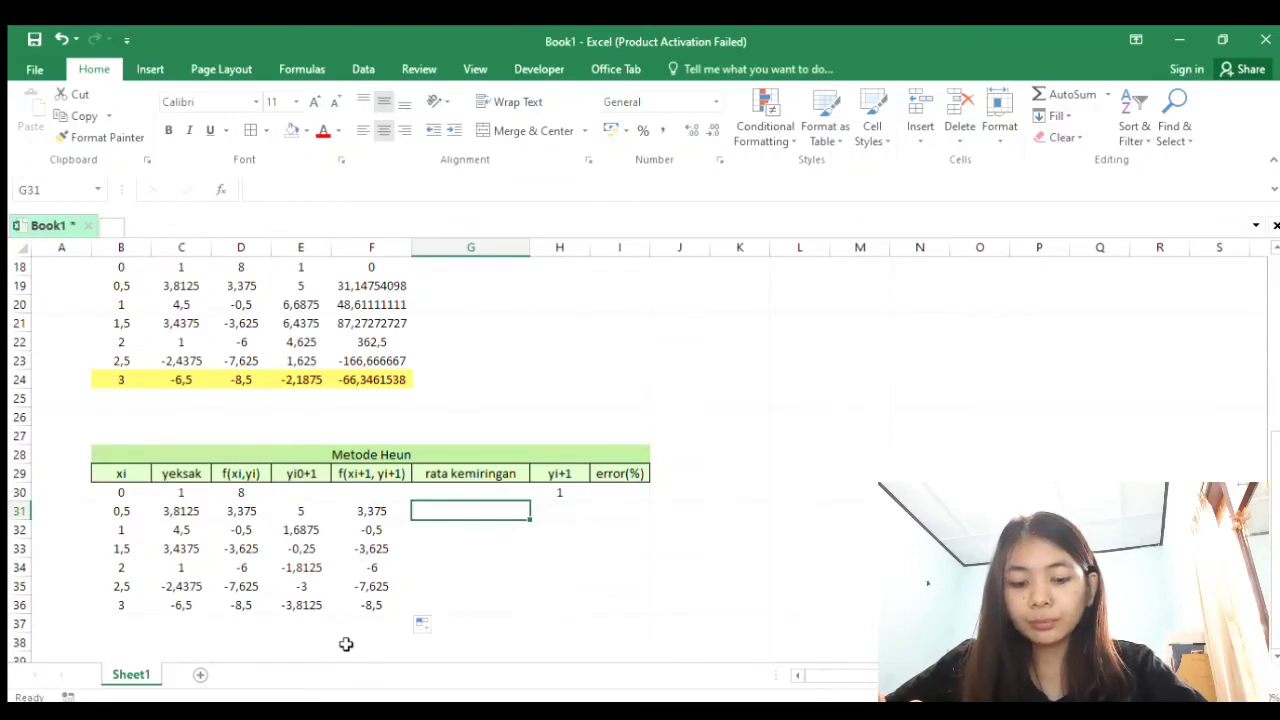
pyautogui.scroll(-1, 341, 645)
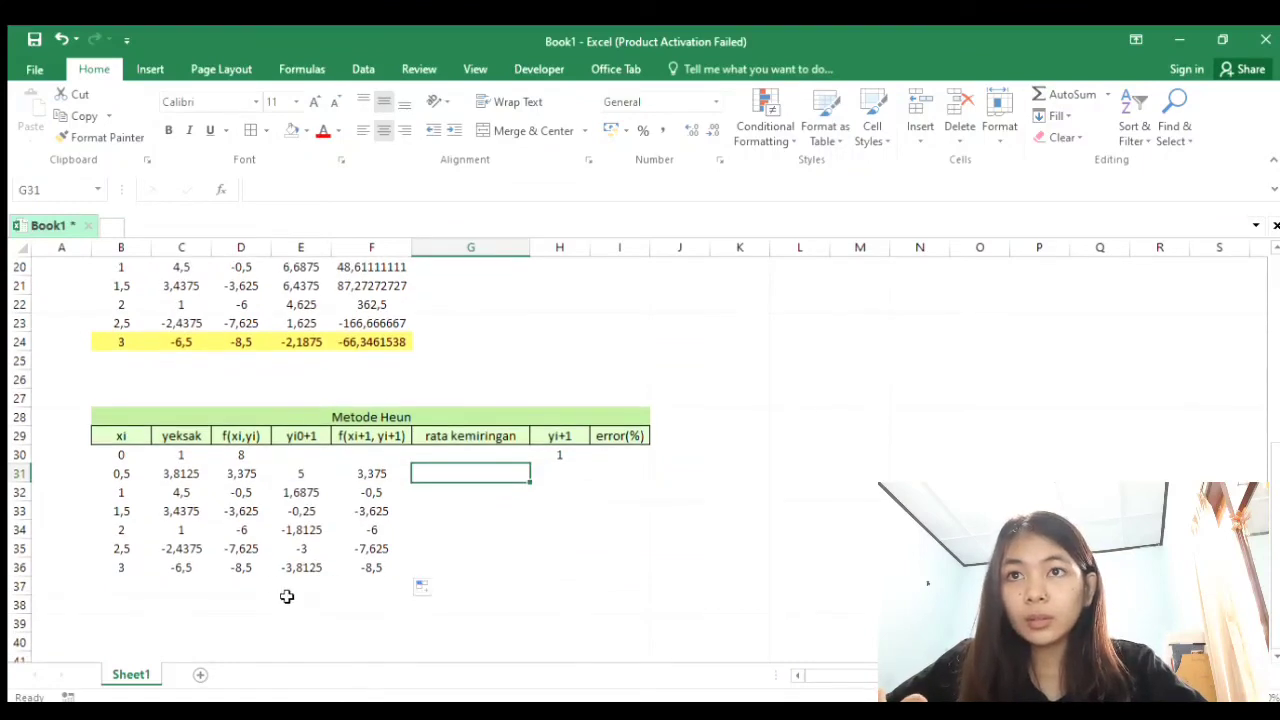
# - Enter the average-slope formula =(D30+F31)/2 in cell G31 of the Heun table's rata kemiringan column
pyautogui.click(246, 454)
pyautogui.click(479, 472)
pyautogui.write('=')
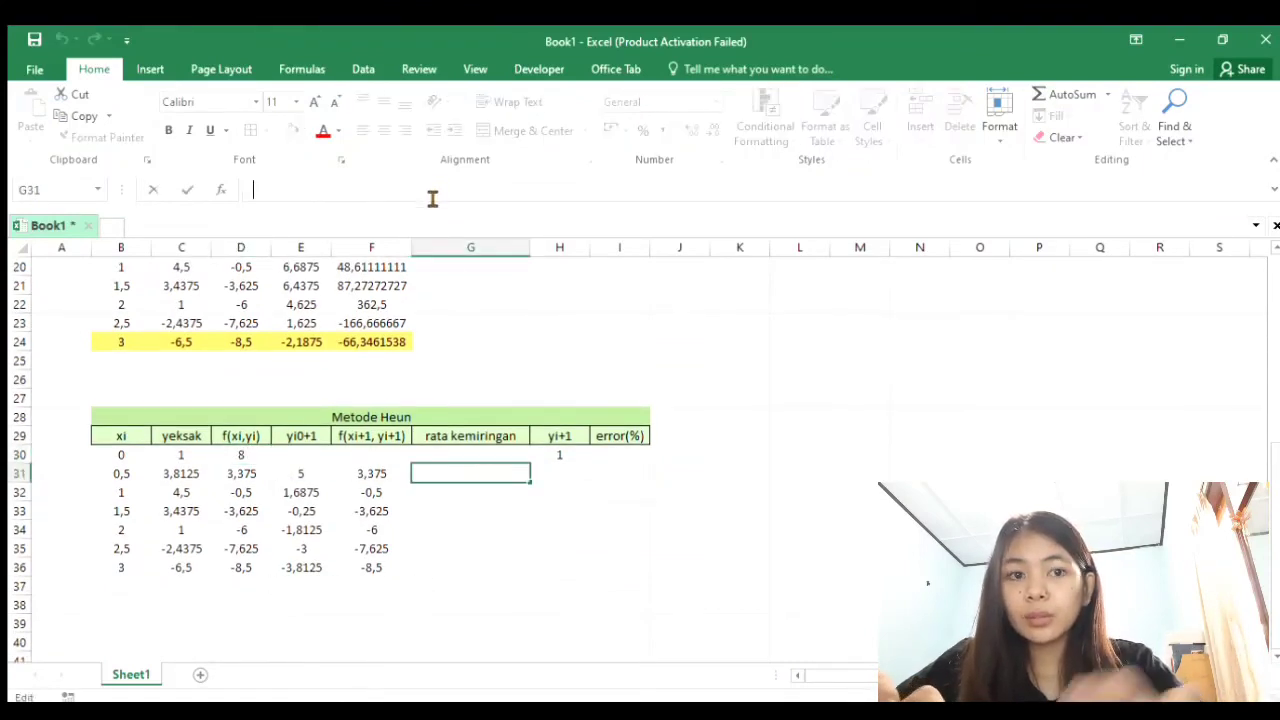
pyautogui.click(237, 455)
pyautogui.scroll(4, 514, 426)
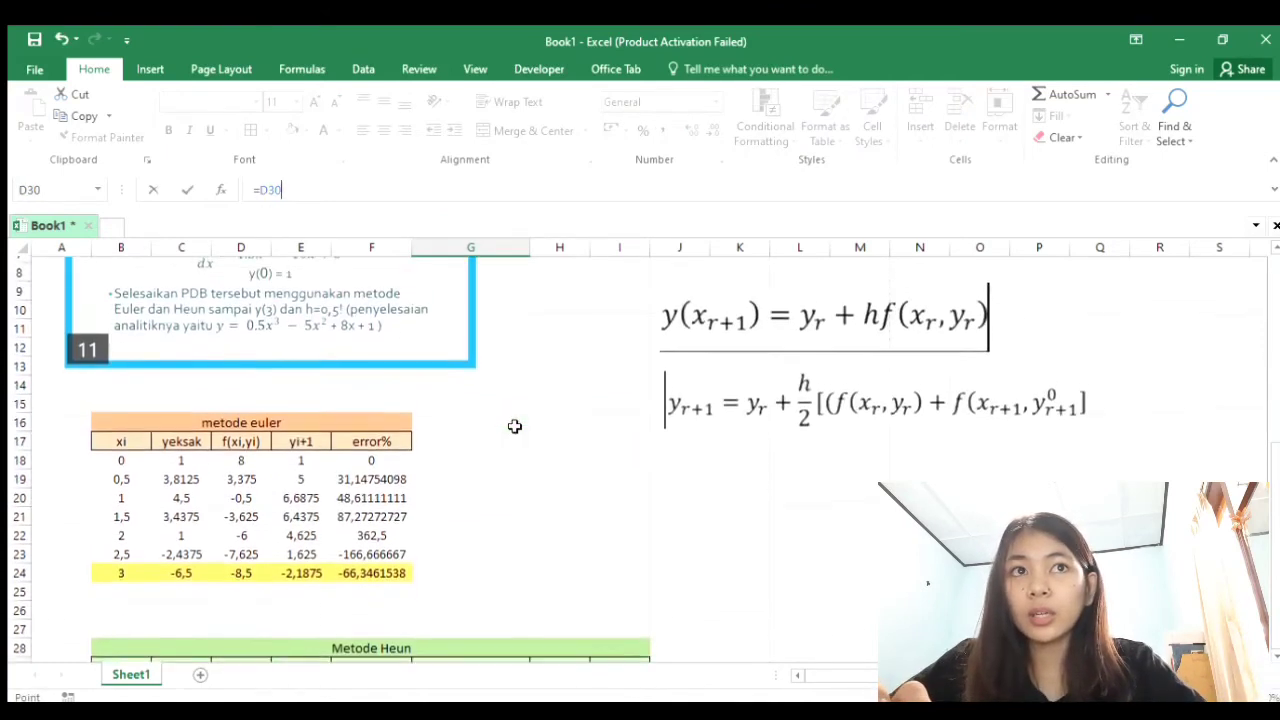
pyautogui.scroll(-1, 514, 426)
pyautogui.scroll(-2, 514, 426)
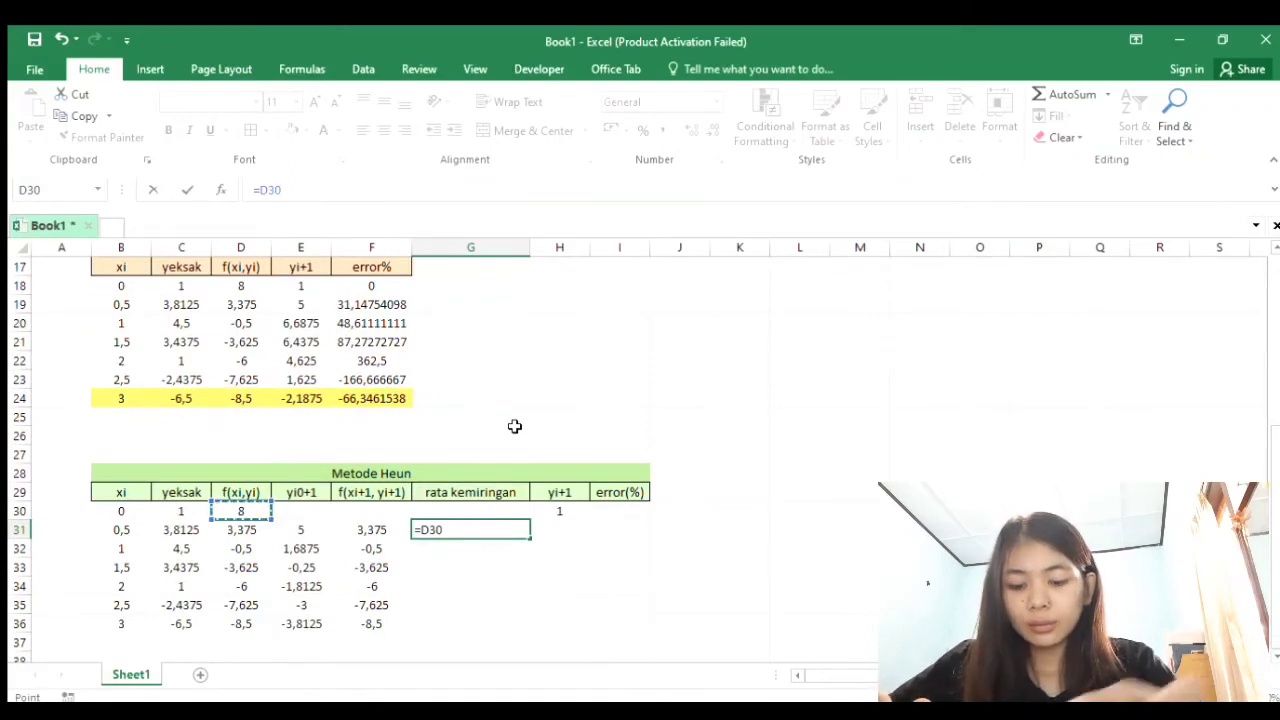
pyautogui.write('+')
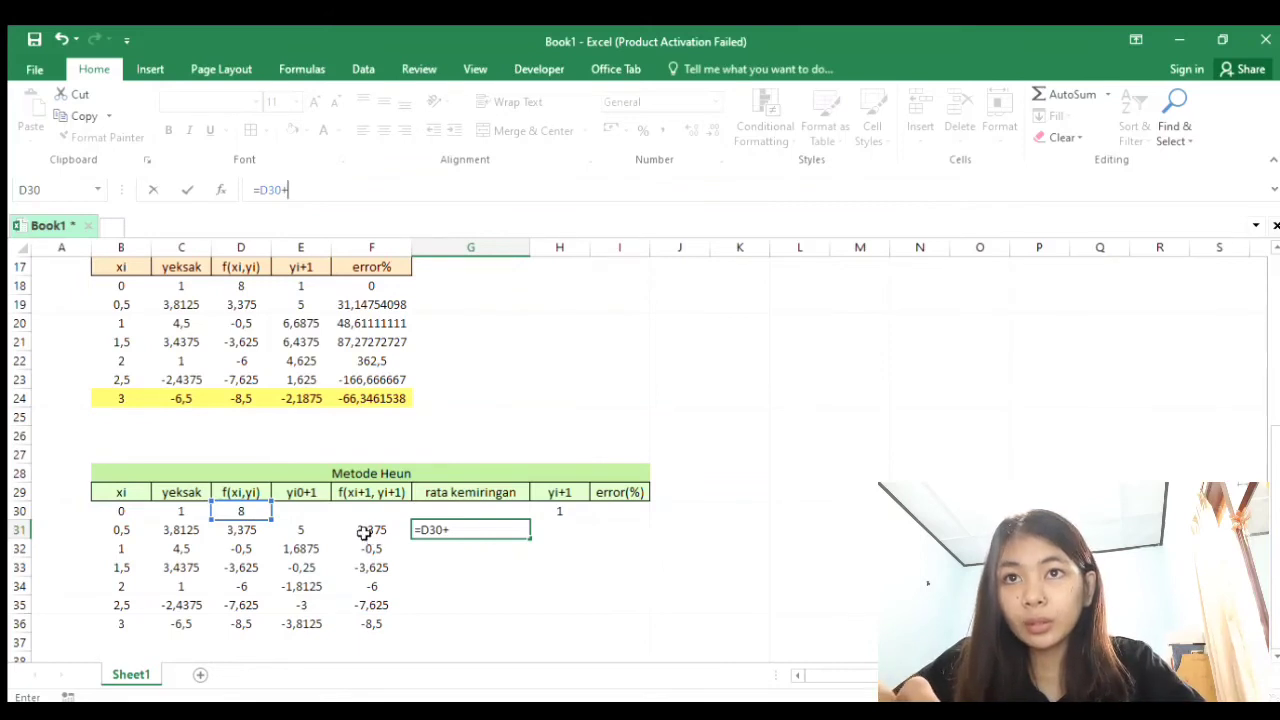
pyautogui.click(365, 533)
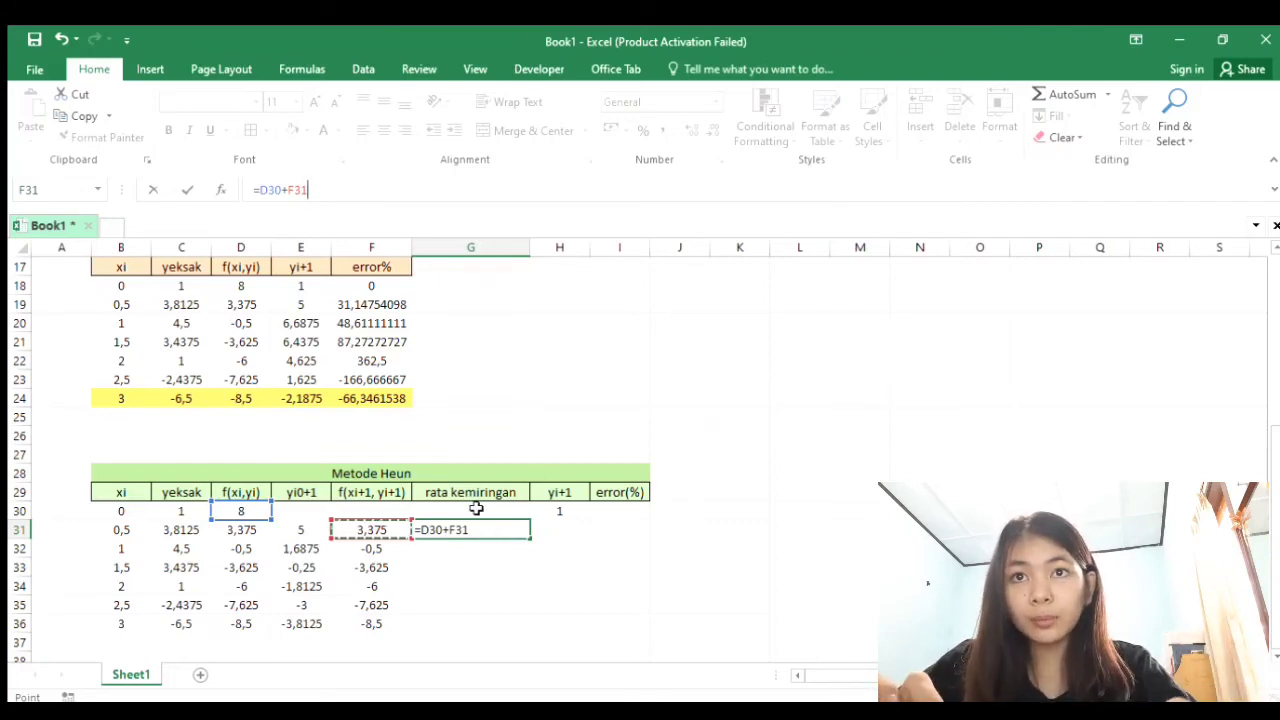
pyautogui.write('/')
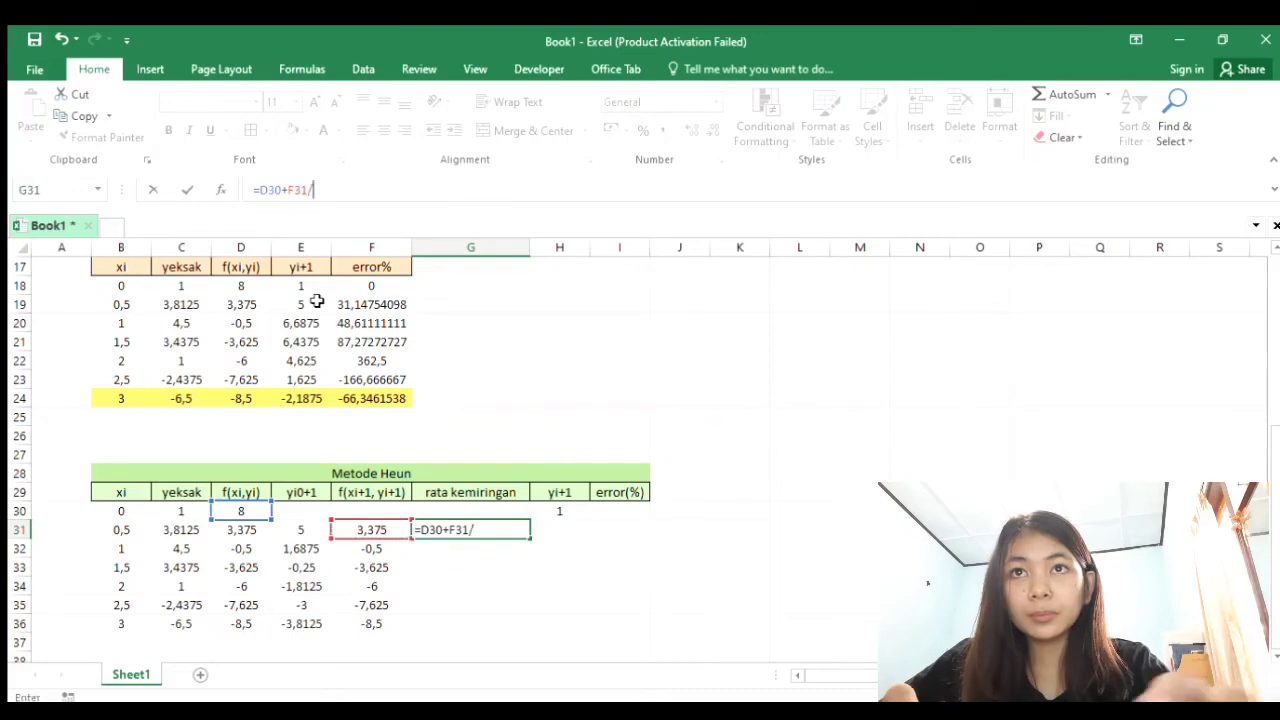
pyautogui.scroll(5, 476, 323)
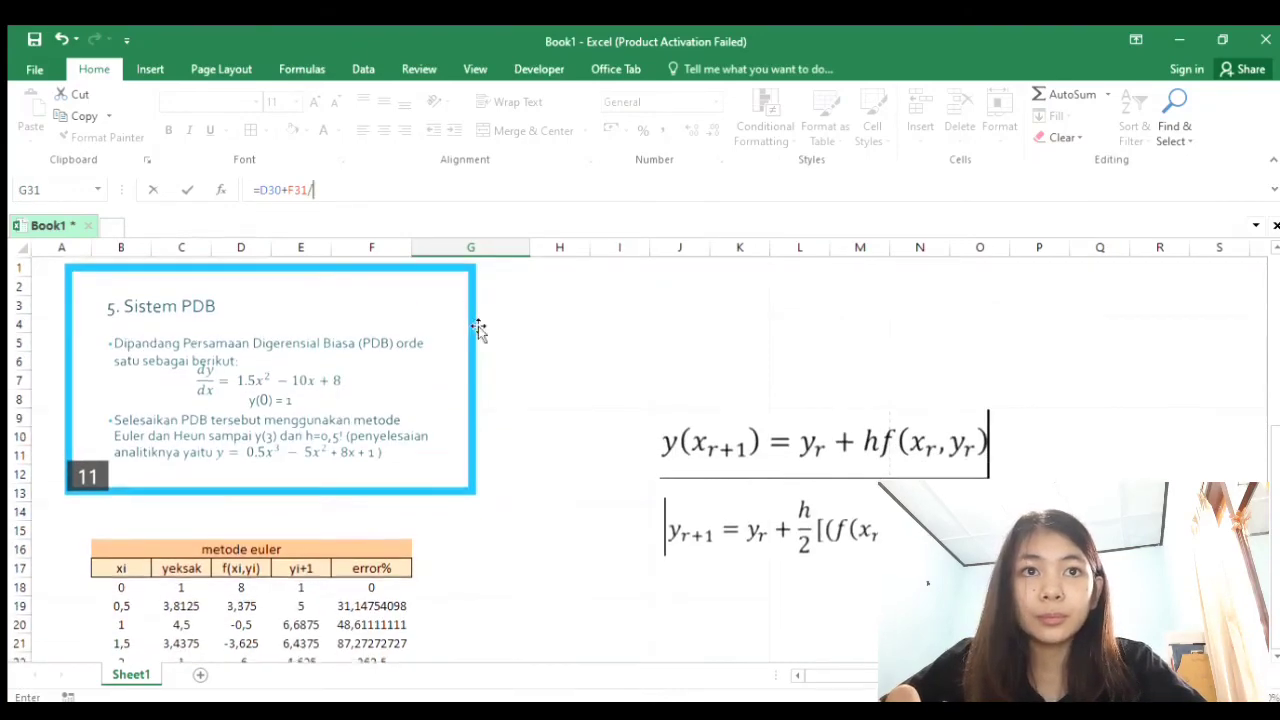
pyautogui.scroll(-3, 476, 323)
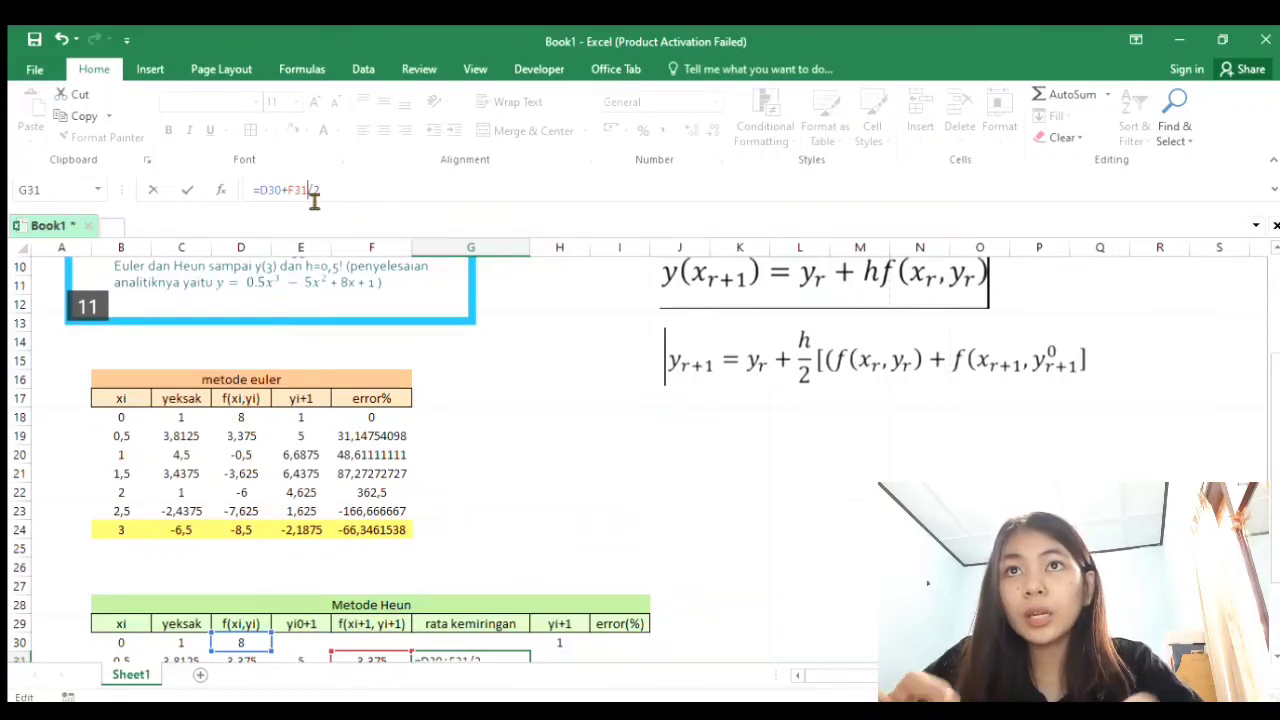
pyautogui.write(')')
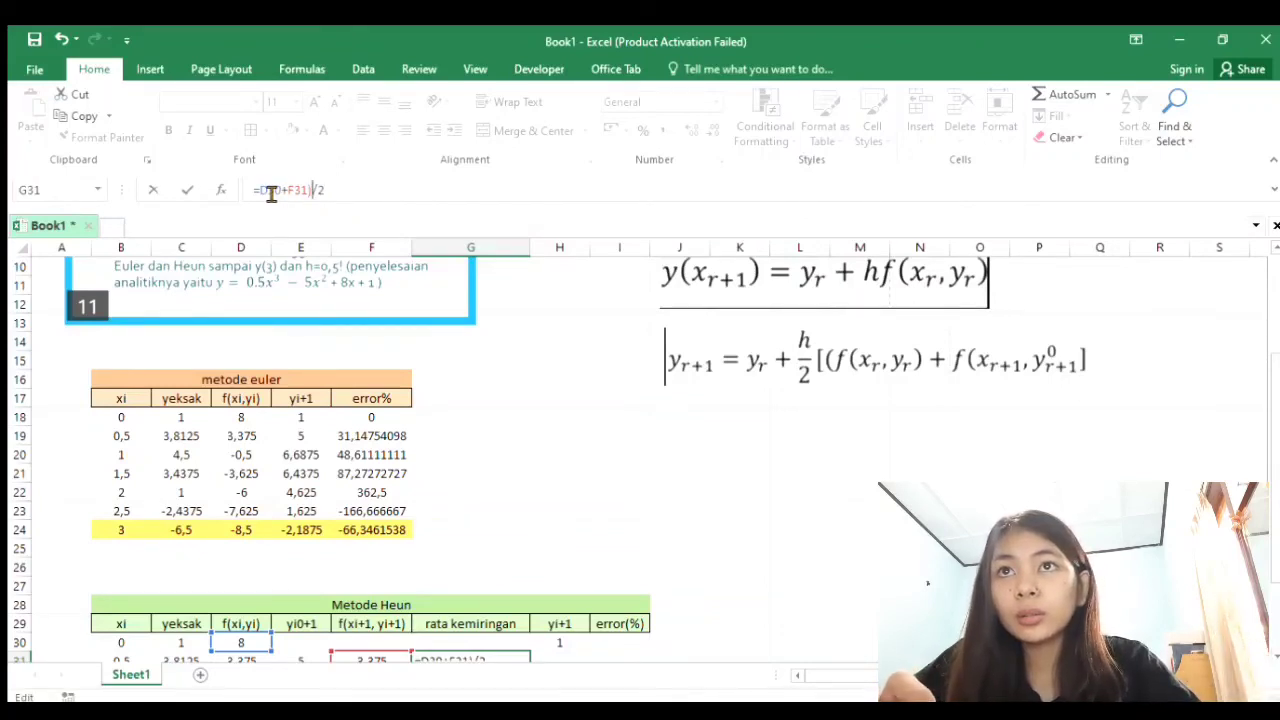
pyautogui.click(264, 193)
pyautogui.write('(')
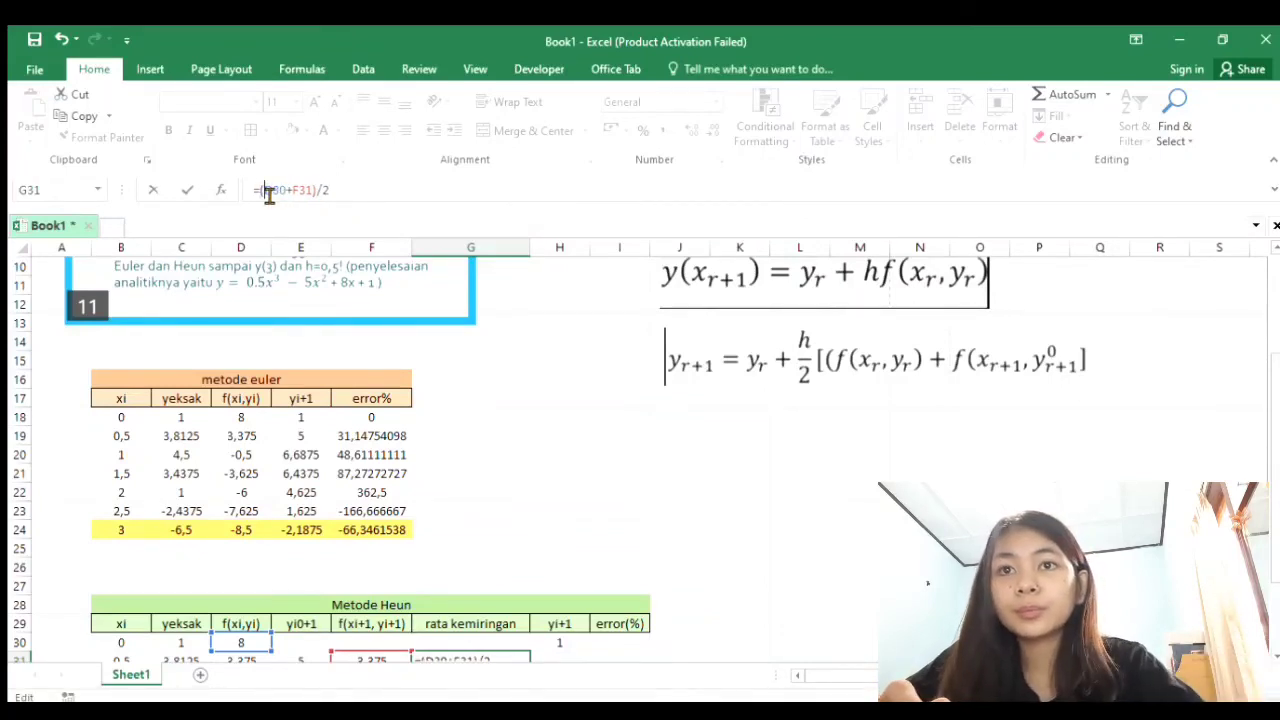
pyautogui.press('Return')
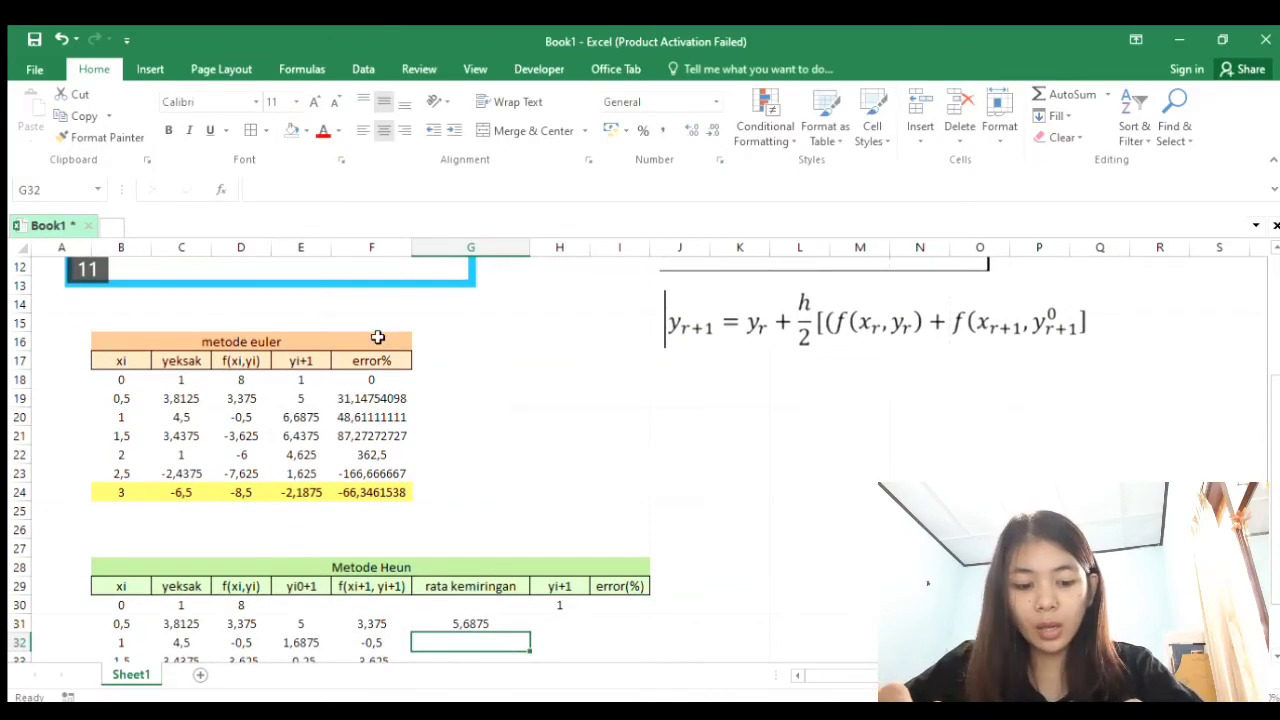
# - Fill the average-slope formula from G31 down through G36 in the Heun table's rata kemiringan column
pyautogui.scroll(-2, 375, 337)
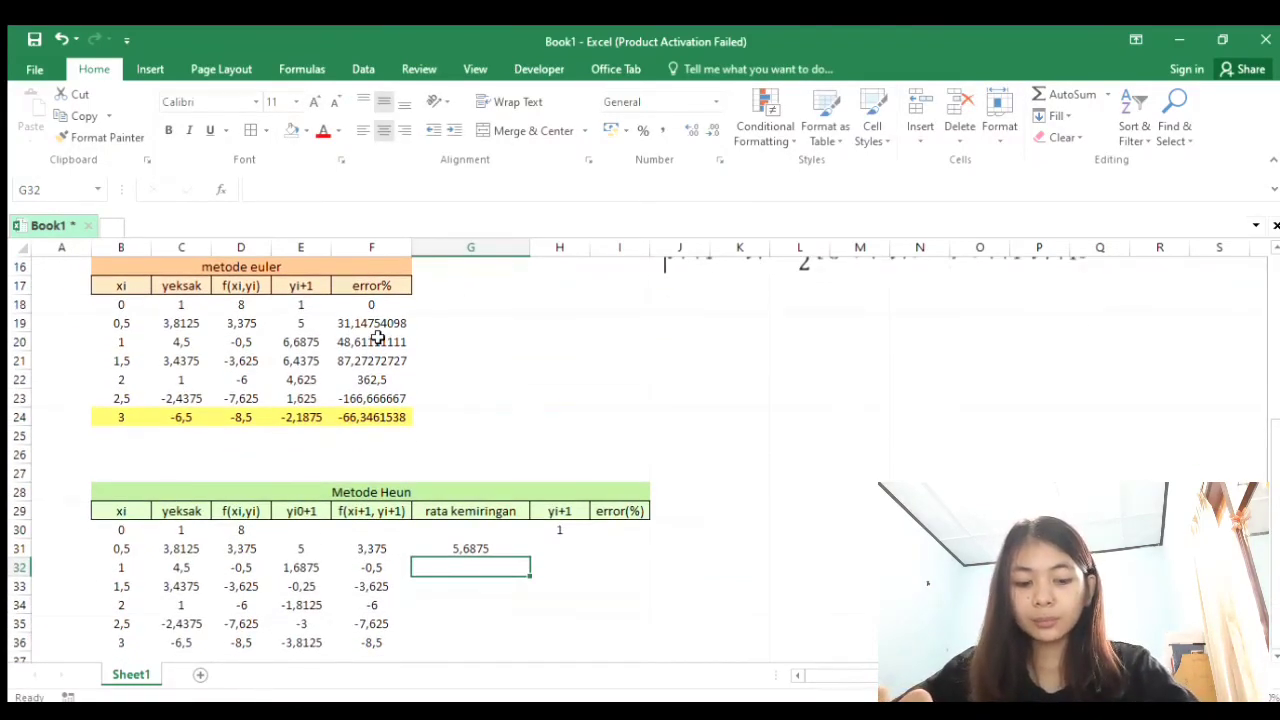
pyautogui.scroll(-1, 377, 338)
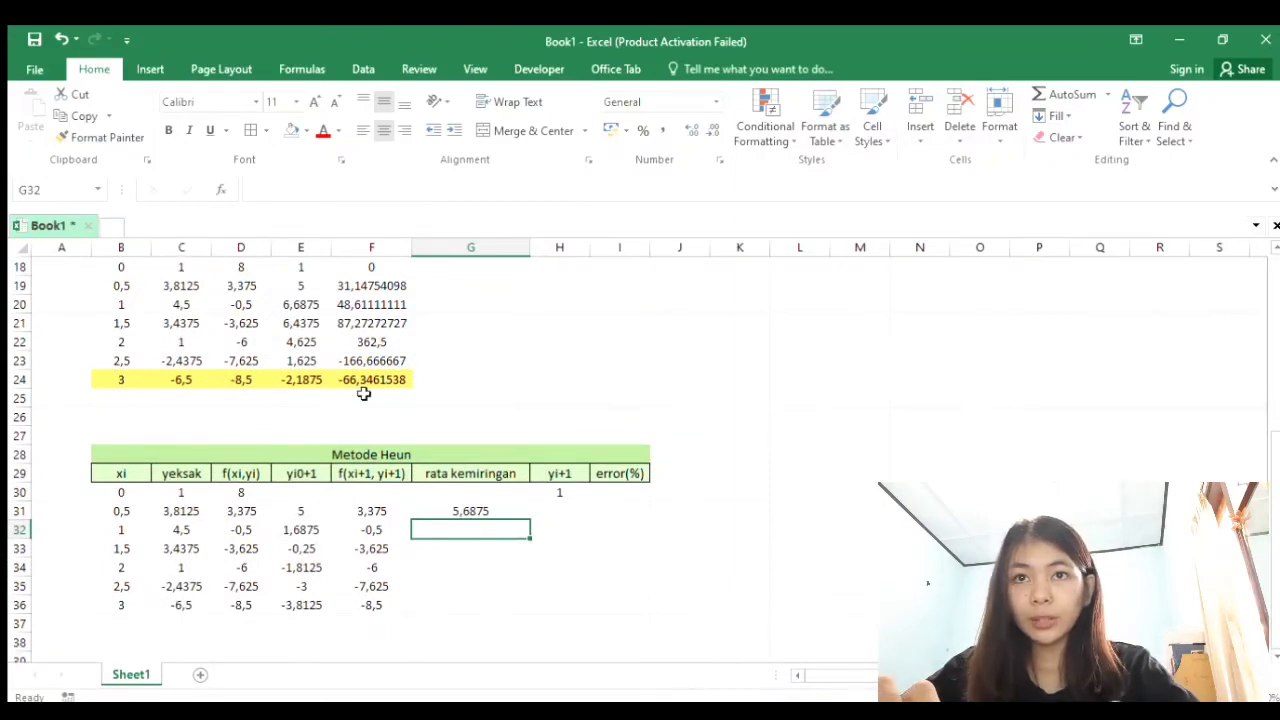
pyautogui.click(471, 511)
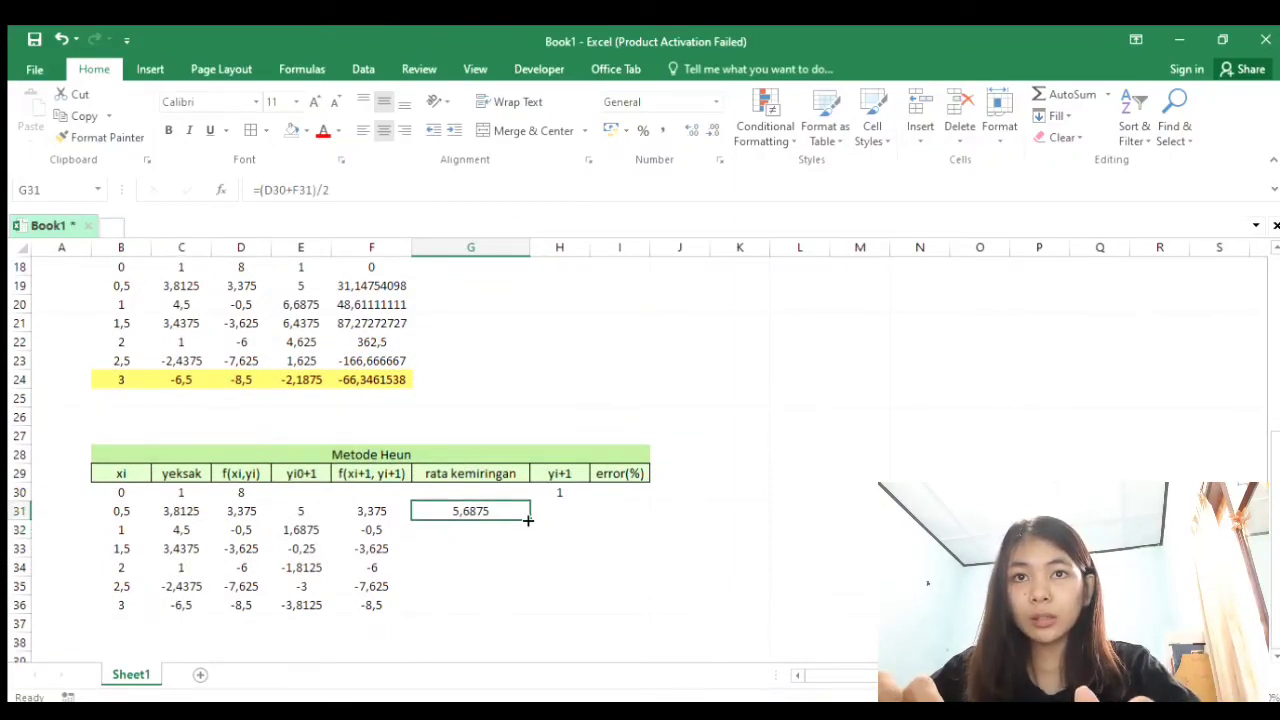
pyautogui.moveTo(528, 519); pyautogui.dragTo(523, 619)
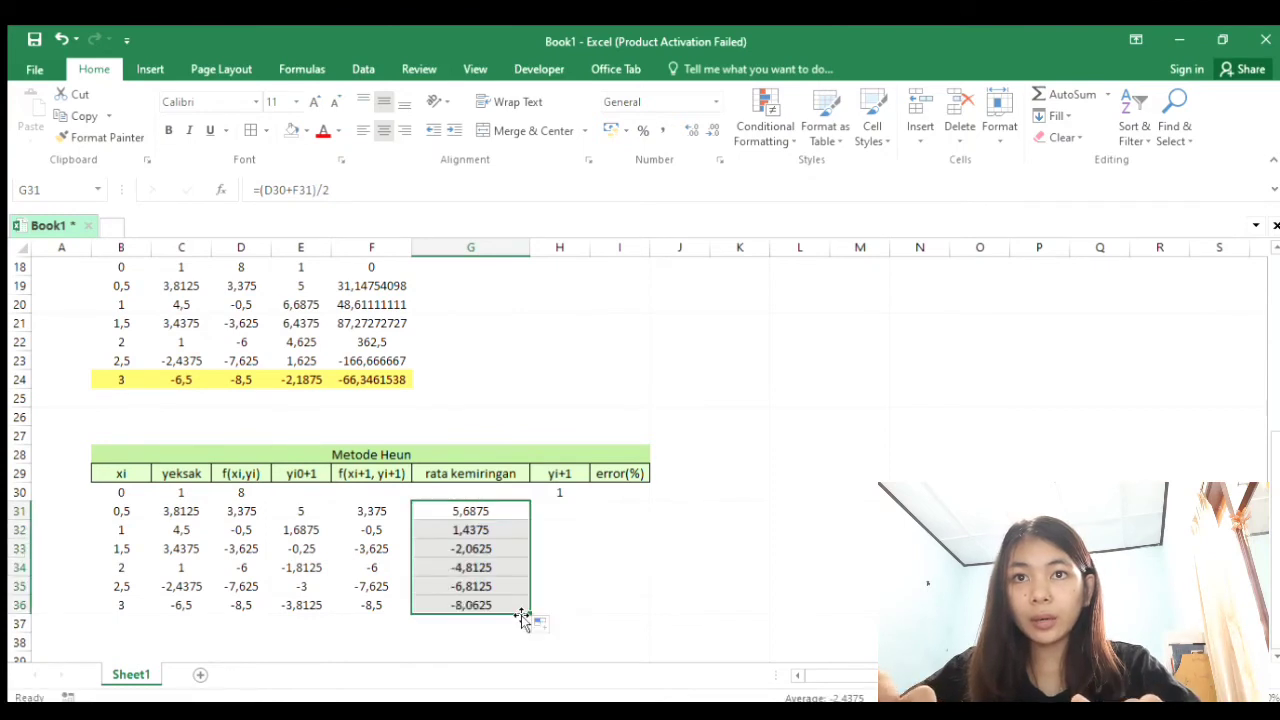
pyautogui.scroll(-1, 488, 580)
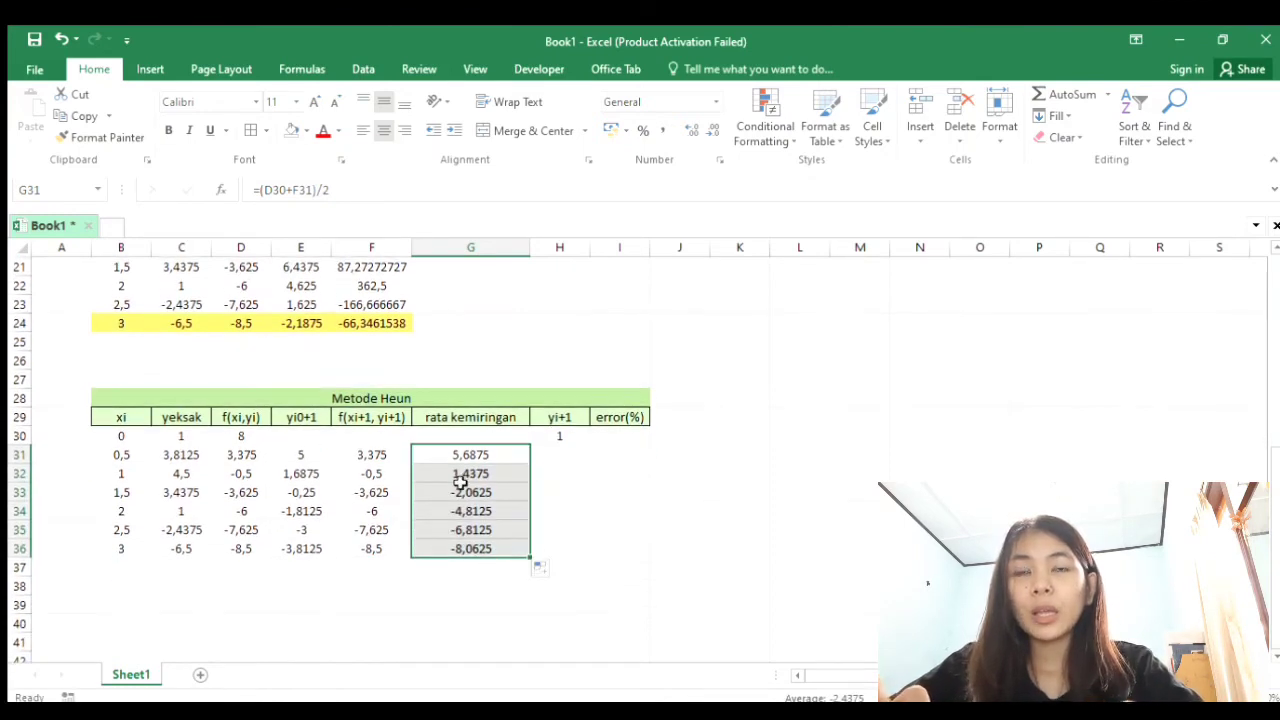
# - Enter the formula =H30+0,5*G31 in cell H31 of the Heun table's yi+1 column
pyautogui.click(565, 451)
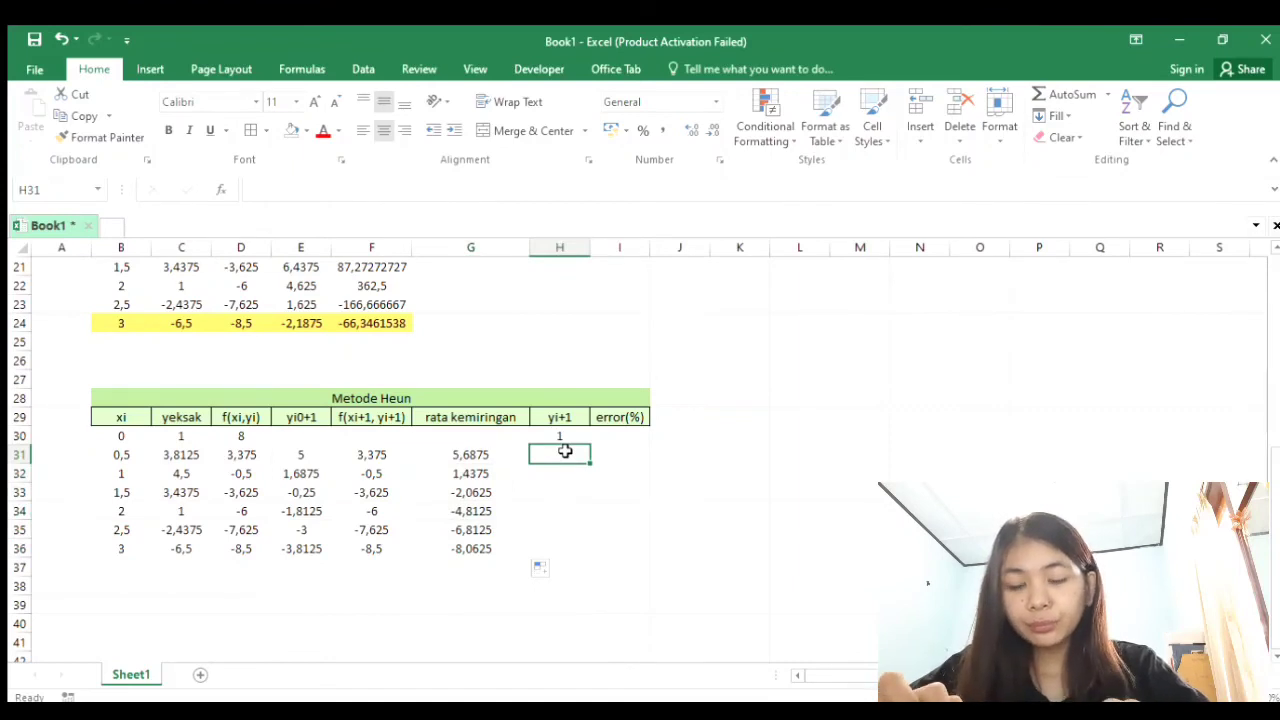
pyautogui.scroll(1, 565, 451)
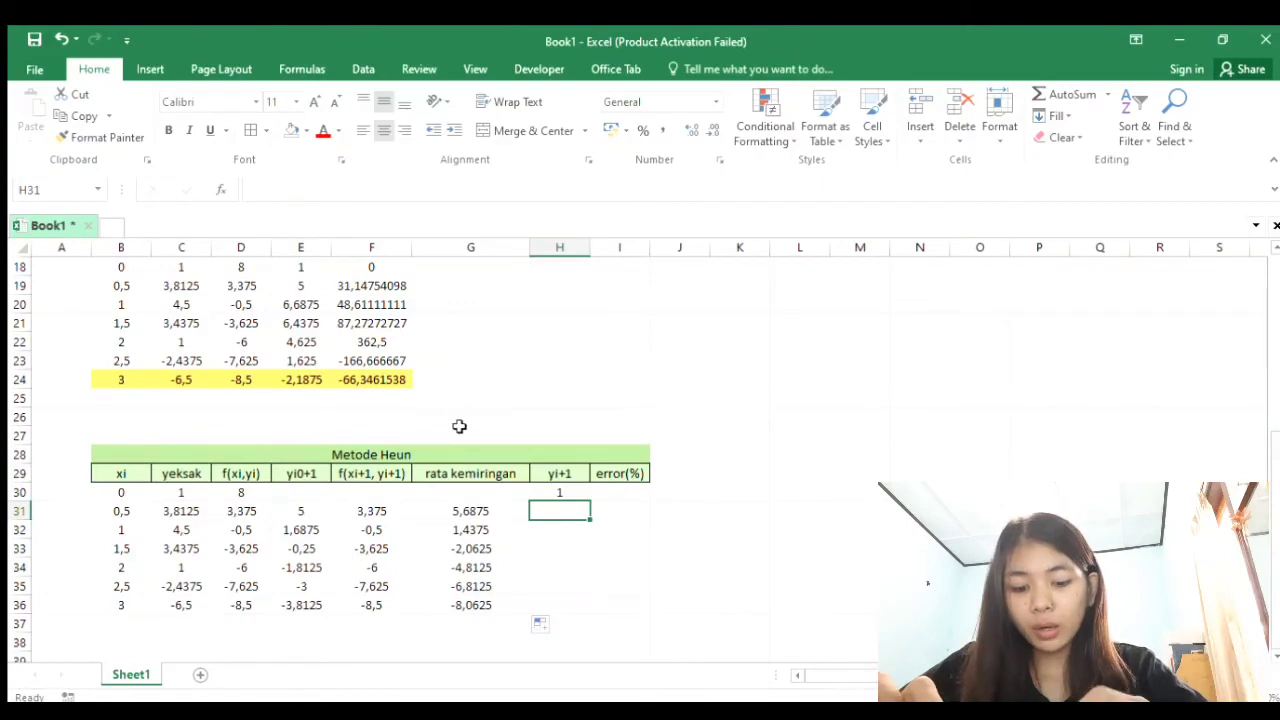
pyautogui.scroll(-2, 560, 515)
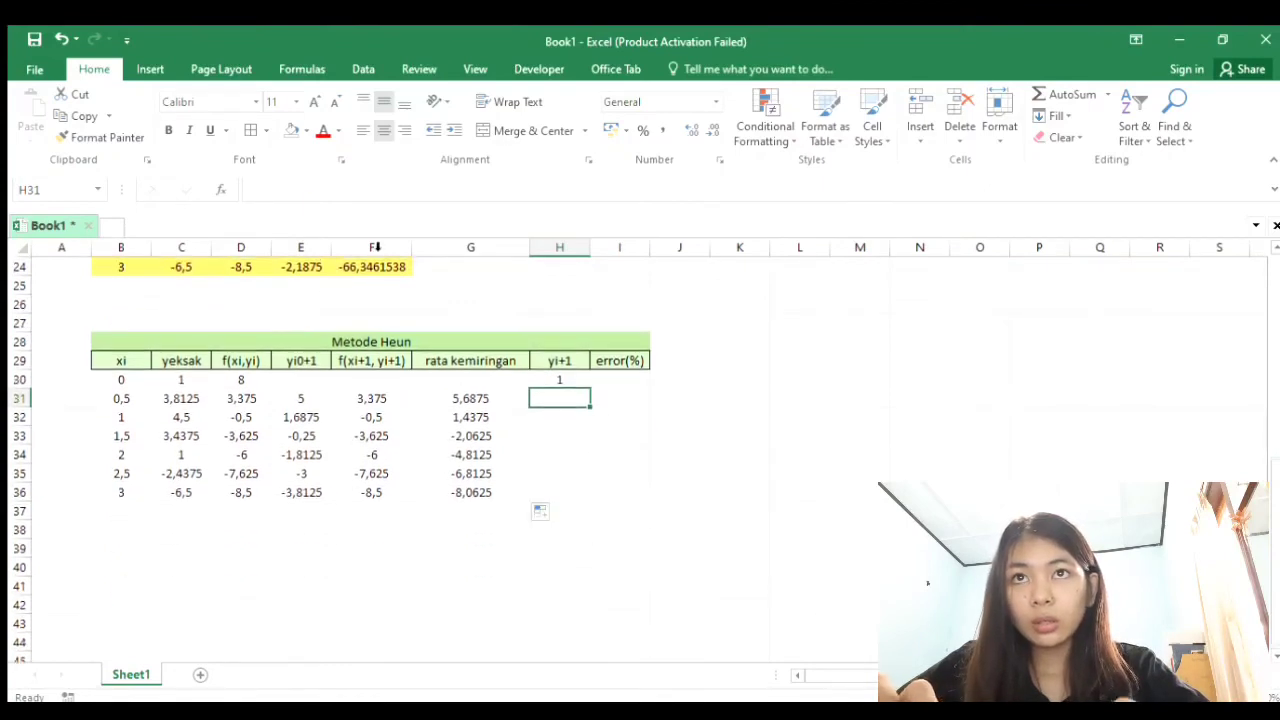
pyautogui.write('=')
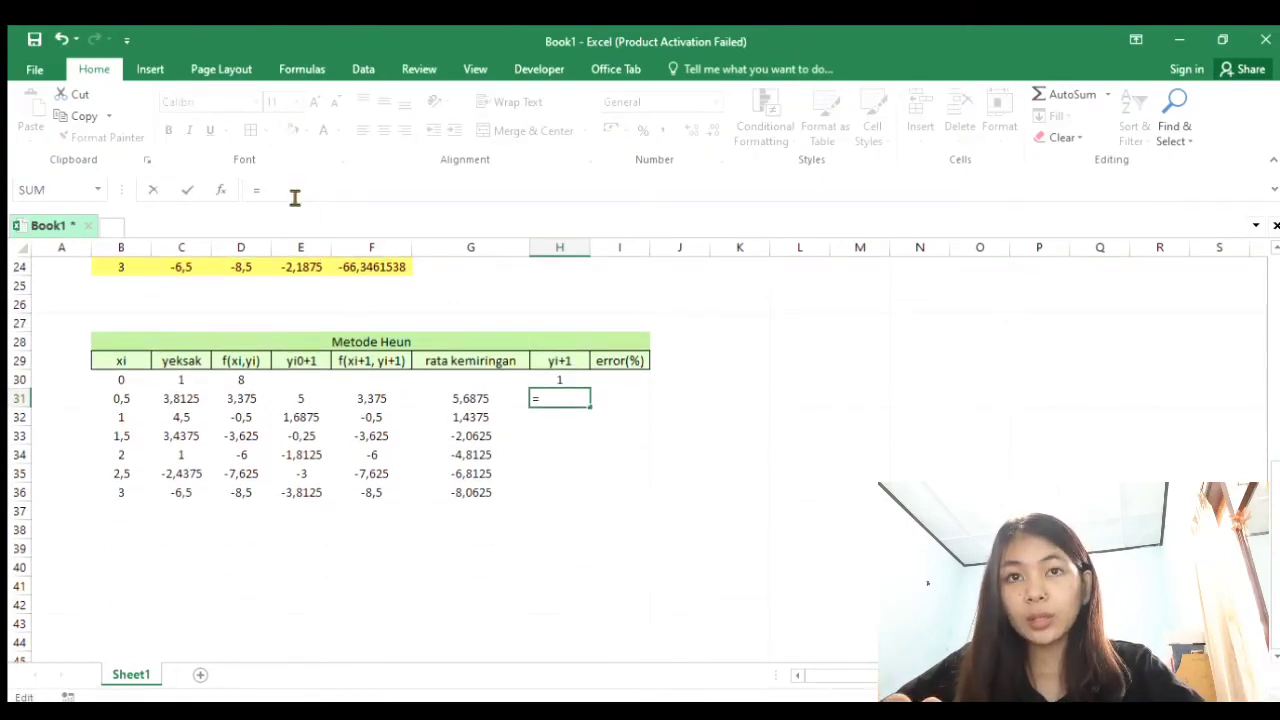
pyautogui.click(563, 380)
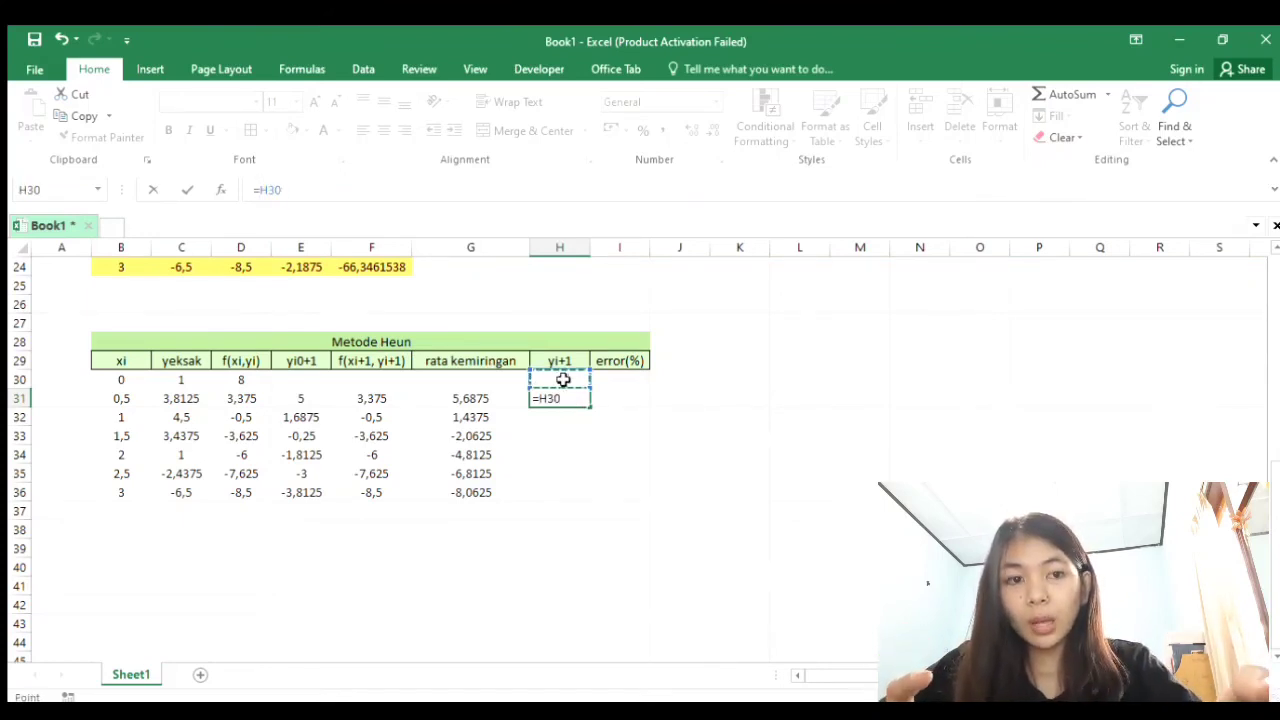
pyautogui.write('+')
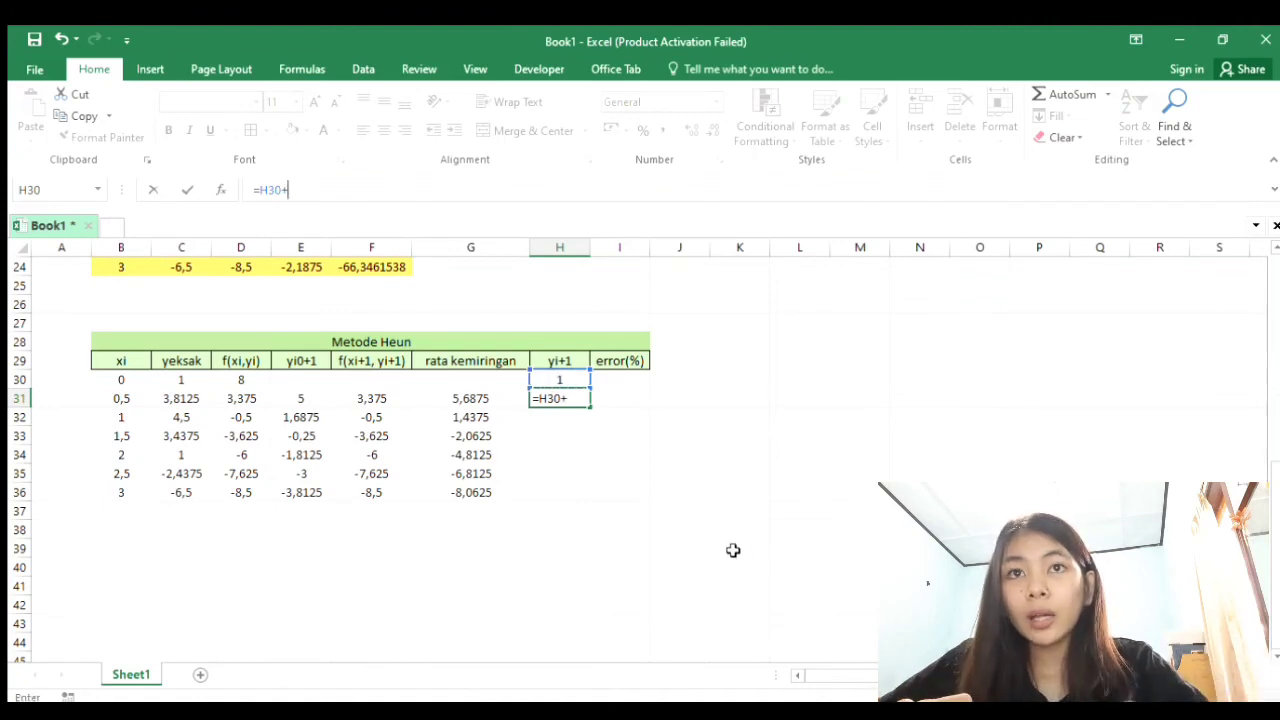
pyautogui.write('0,')
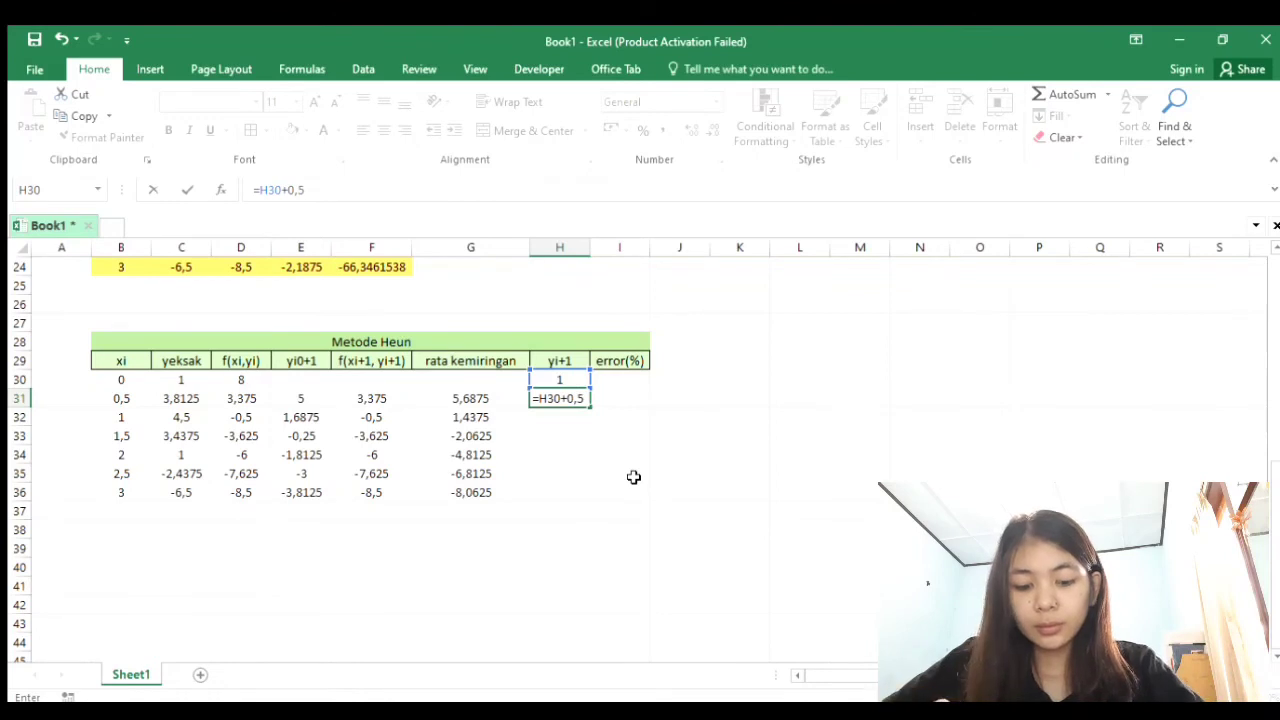
pyautogui.write('5')
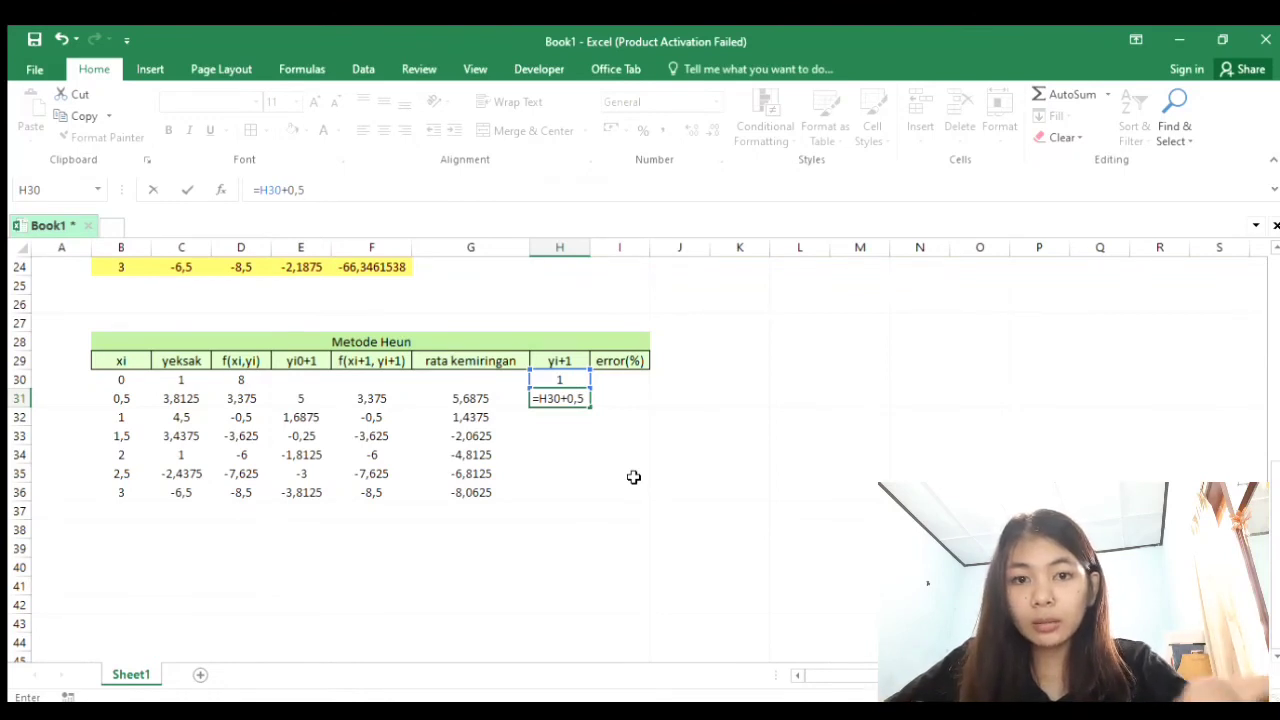
pyautogui.write('*')
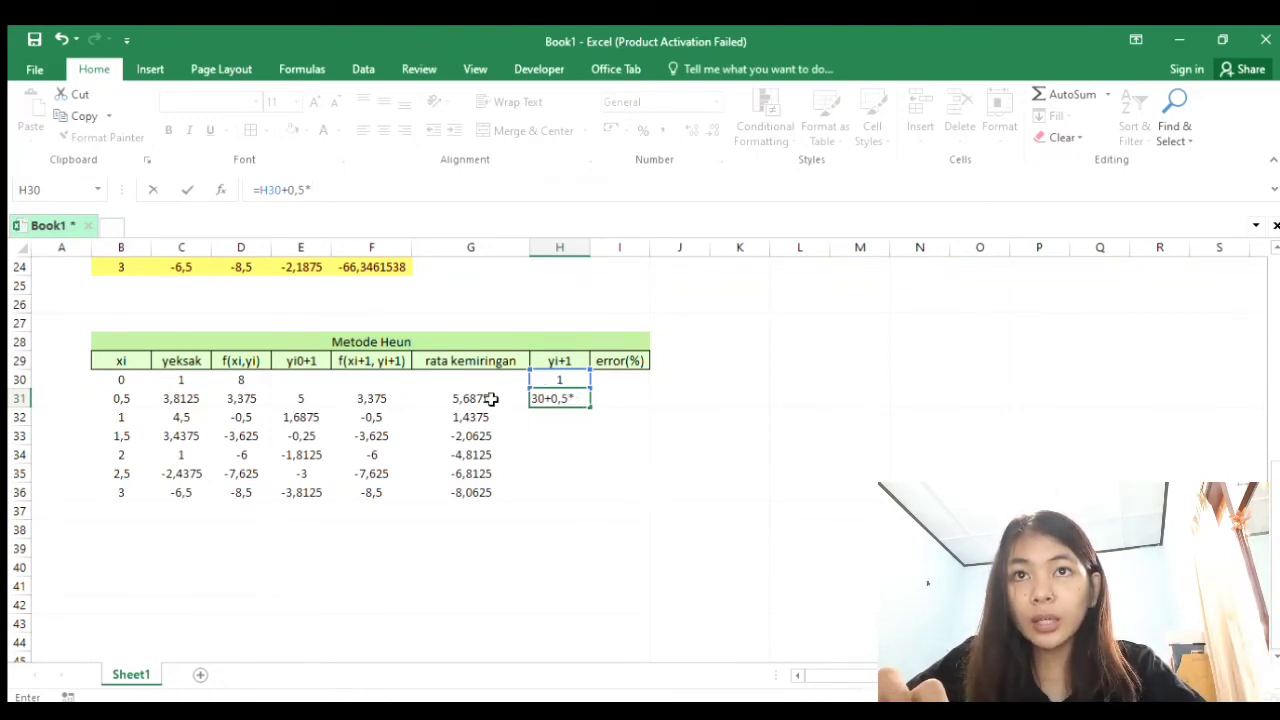
pyautogui.click(491, 398)
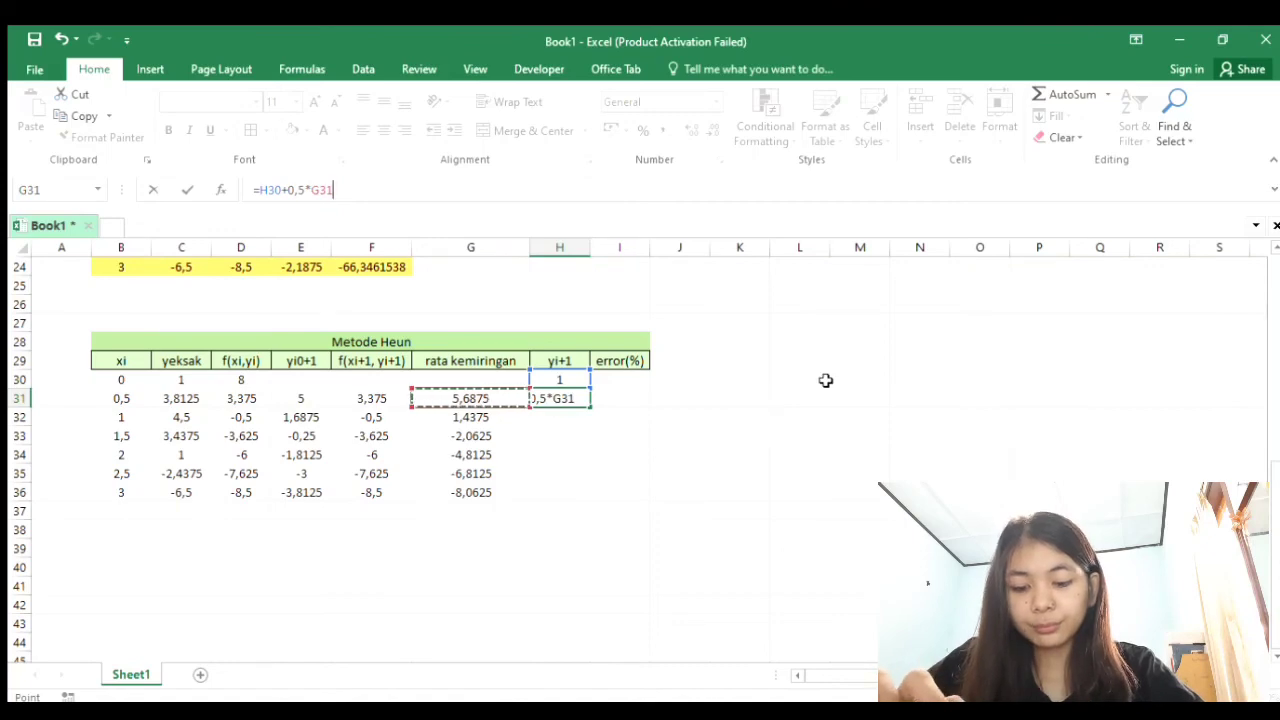
pyautogui.scroll(5, 826, 380)
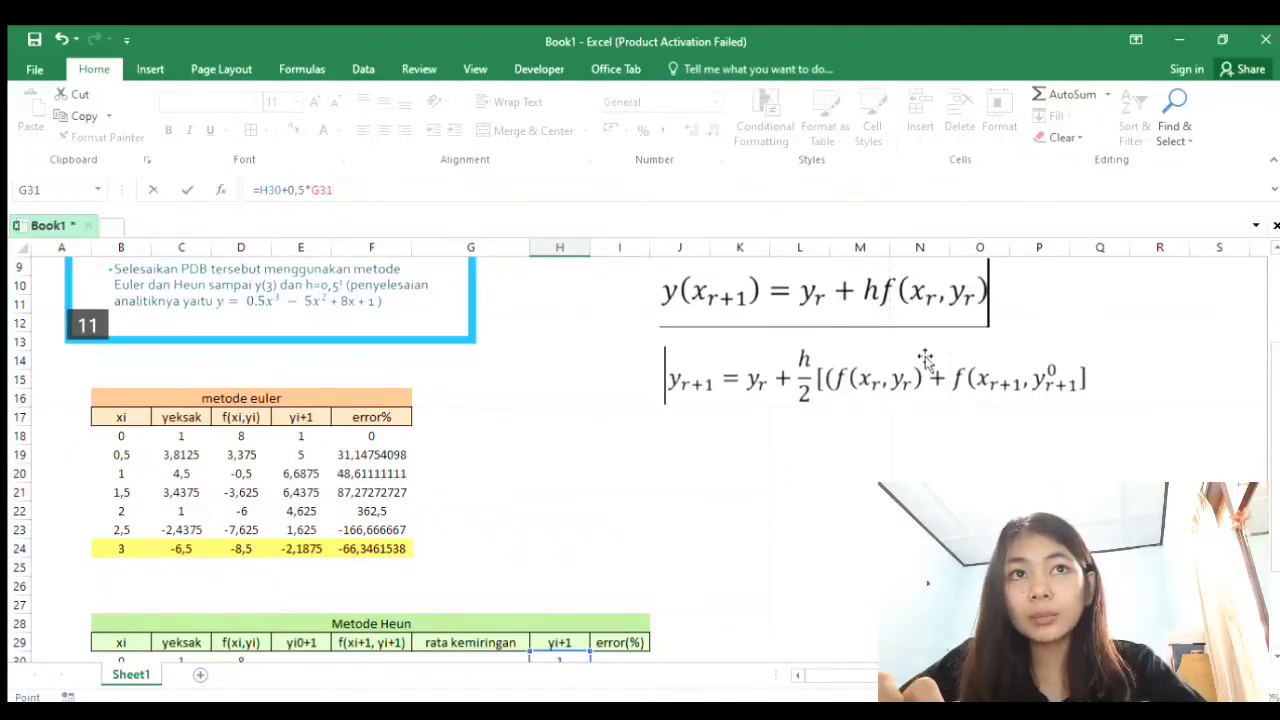
pyautogui.scroll(-3, 923, 354)
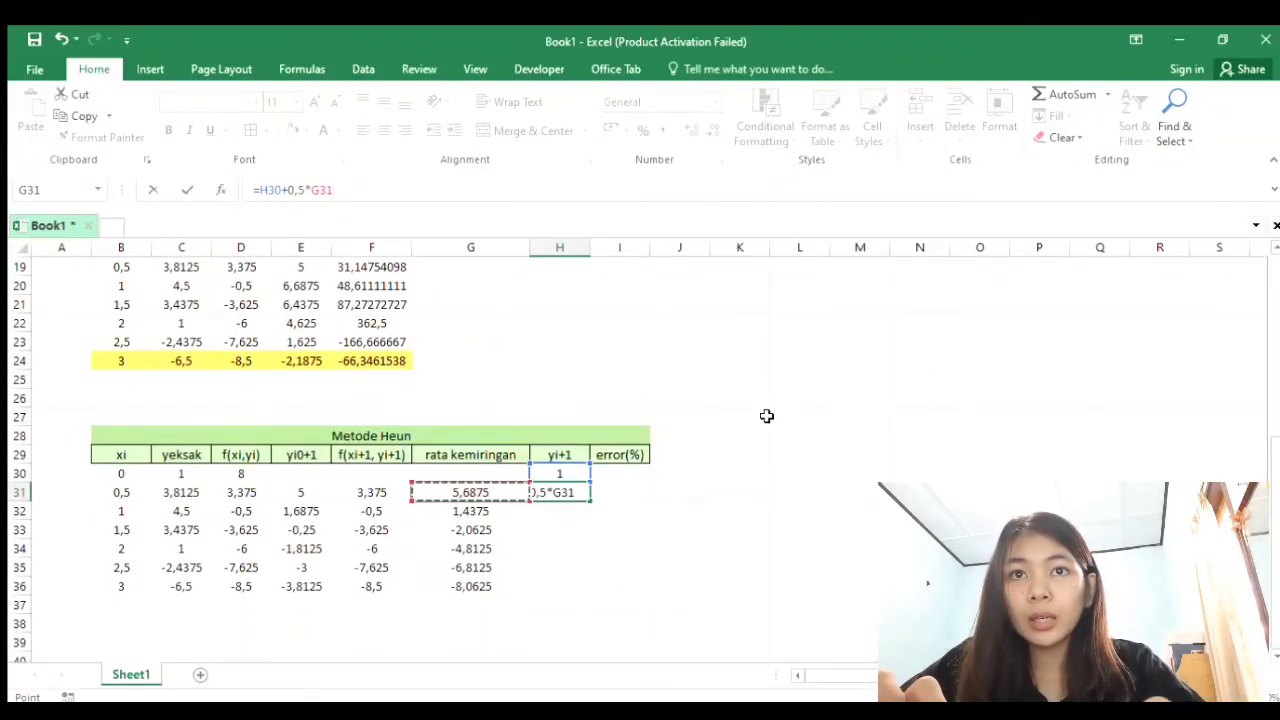
pyautogui.press('Return')
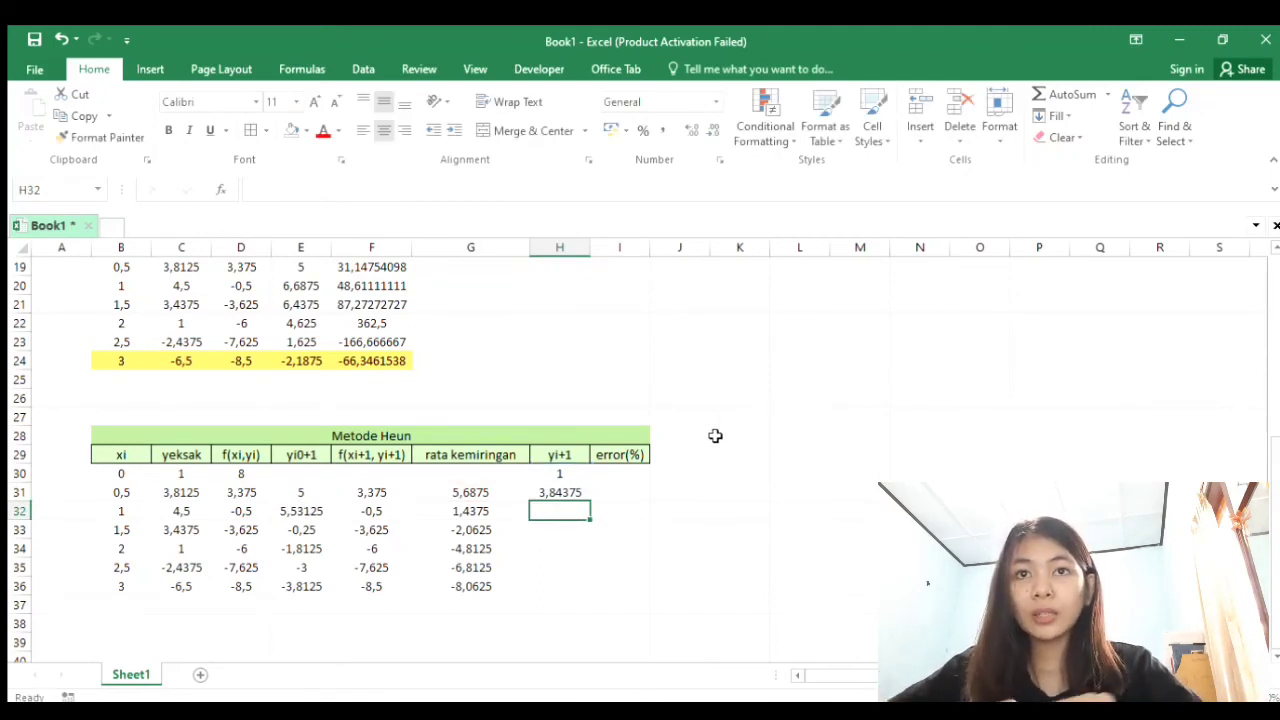
# - Fill the yi+1 formula from H31 down through H36 in the Heun table
pyautogui.click(555, 491)
pyautogui.moveTo(589, 501); pyautogui.dragTo(572, 589)
pyautogui.scroll(-1, 572, 589)
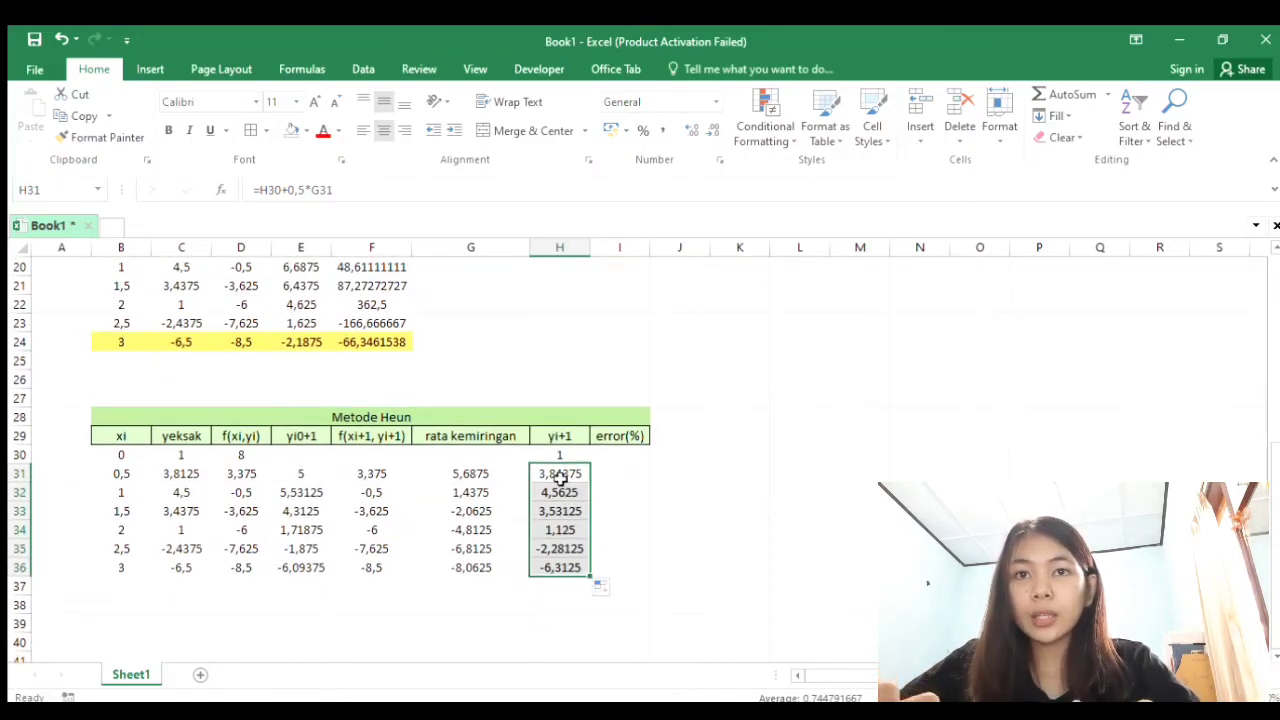
pyautogui.scroll(2, 557, 540)
pyautogui.scroll(-5, 624, 483)
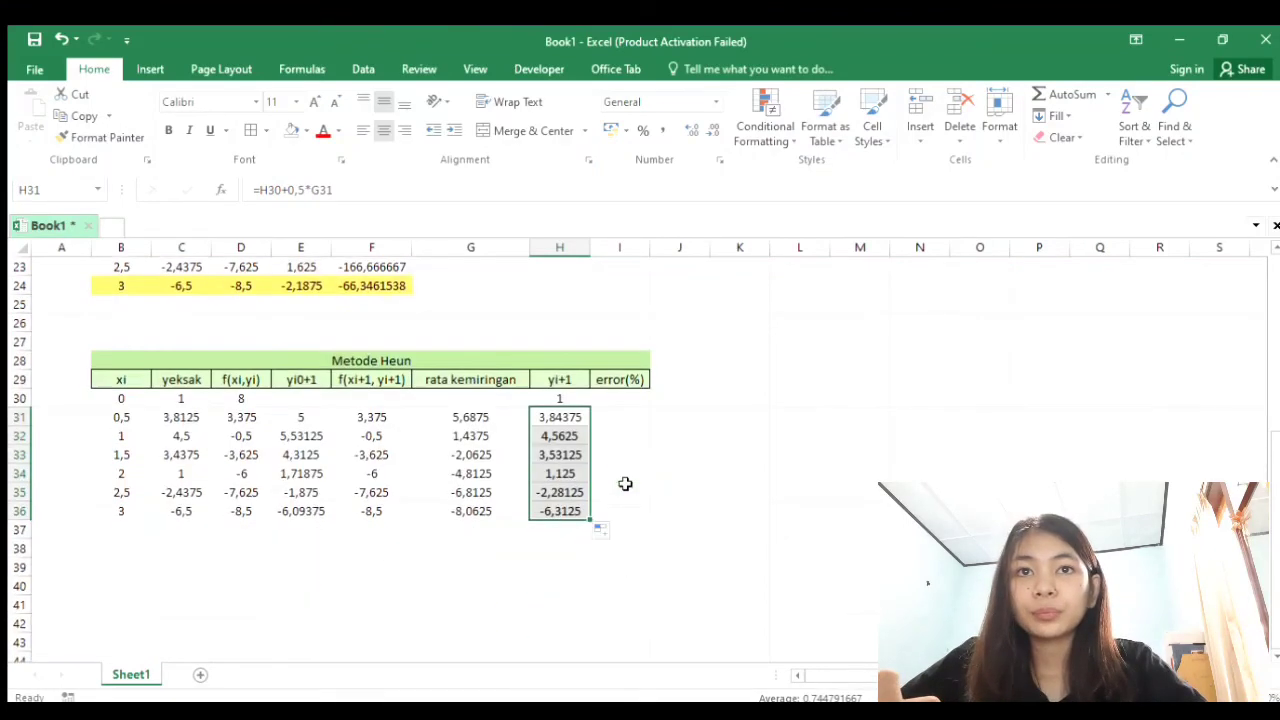
# - Enter the error formula =ABS((C31-H31)/C31*100) in cell I31 of the Heun table's error(%) column
pyautogui.click(617, 415)
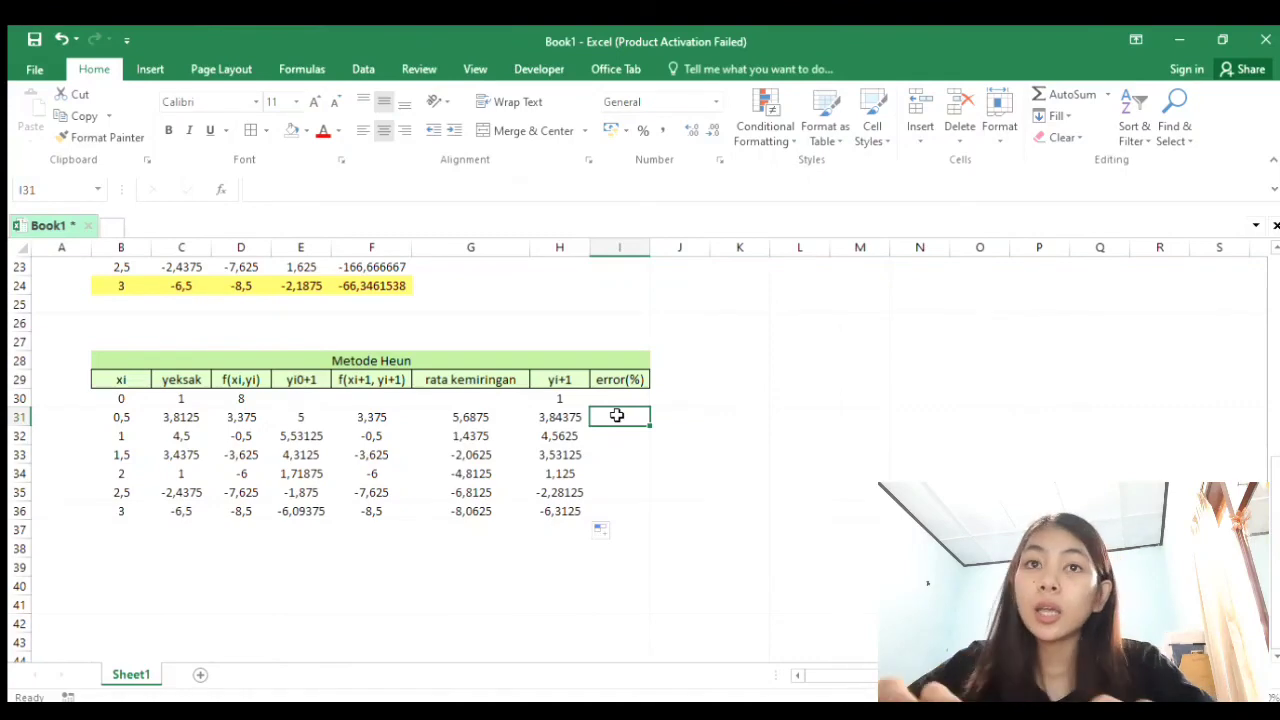
pyautogui.scroll(5, 615, 414)
pyautogui.scroll(-2, 615, 414)
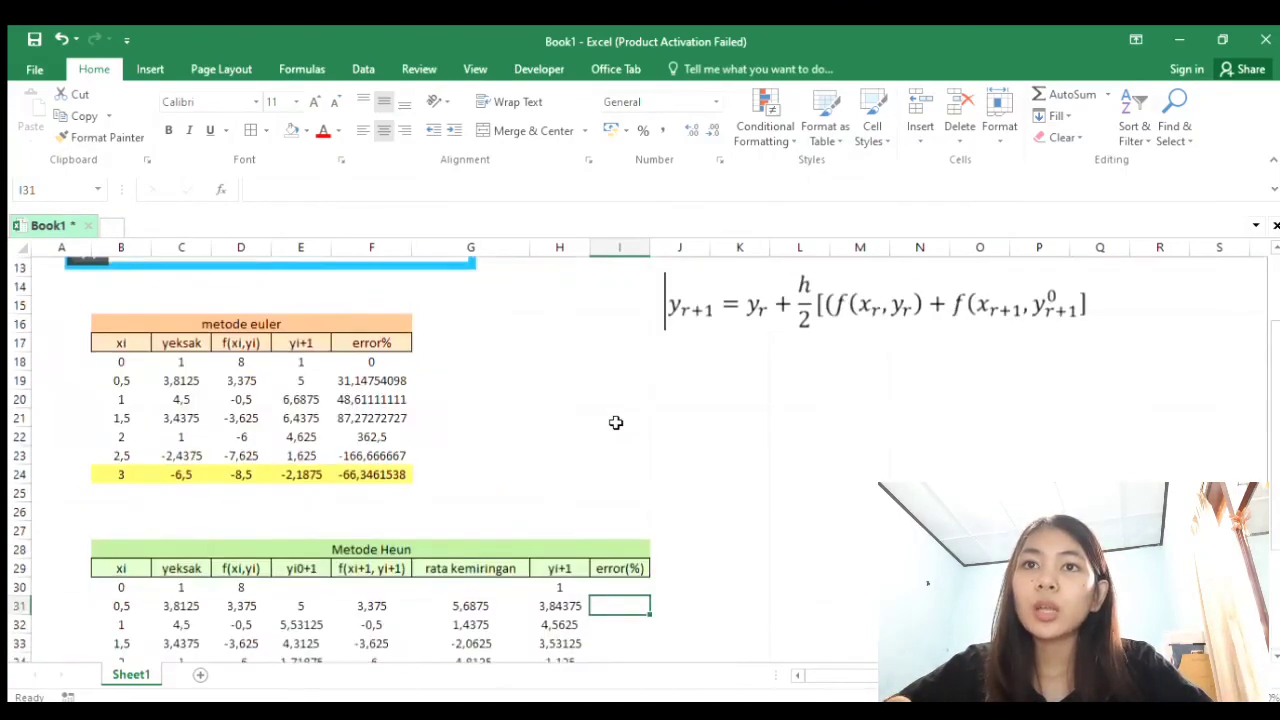
pyautogui.scroll(-4, 425, 410)
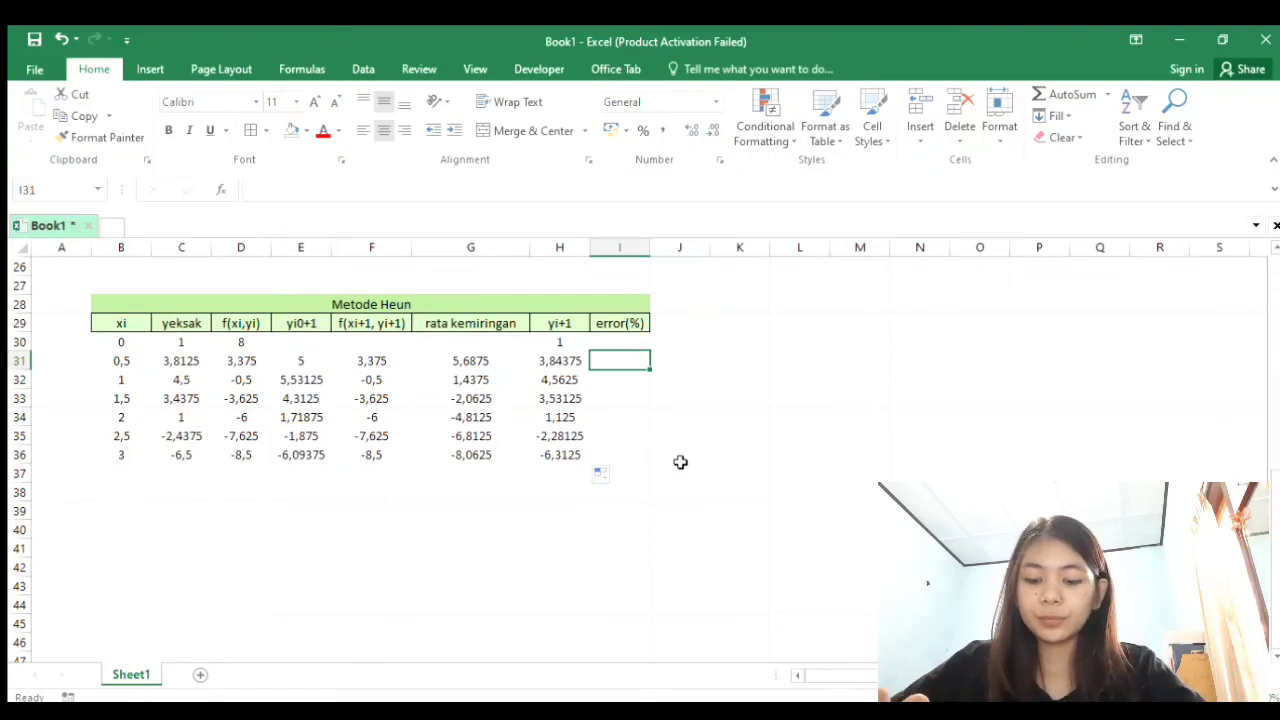
pyautogui.click(404, 203)
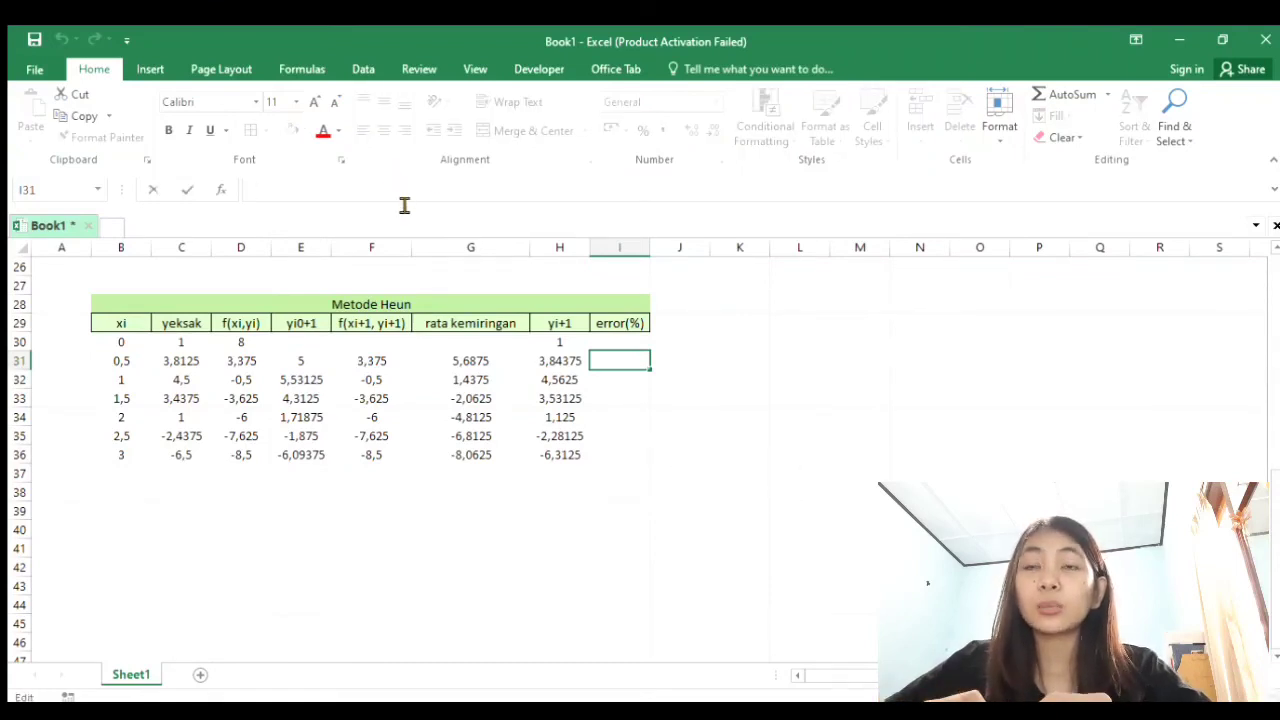
pyautogui.write('=')
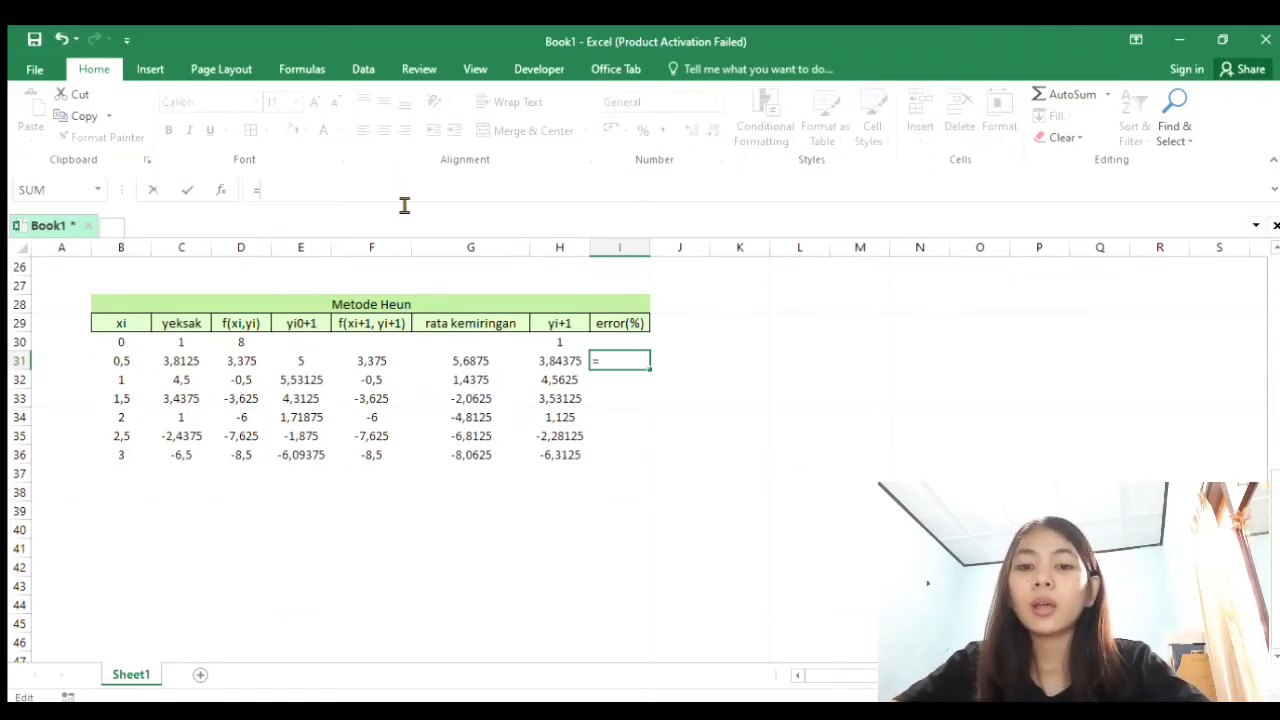
pyautogui.write('abs(')
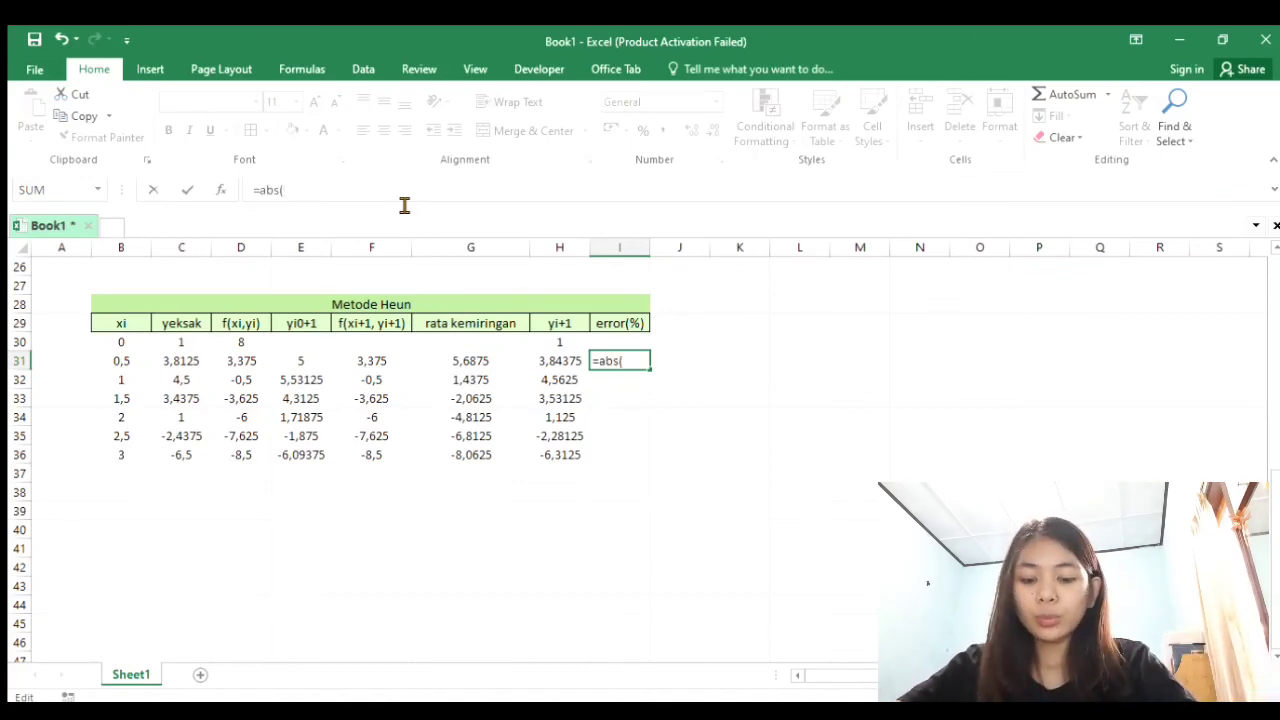
pyautogui.click(192, 366)
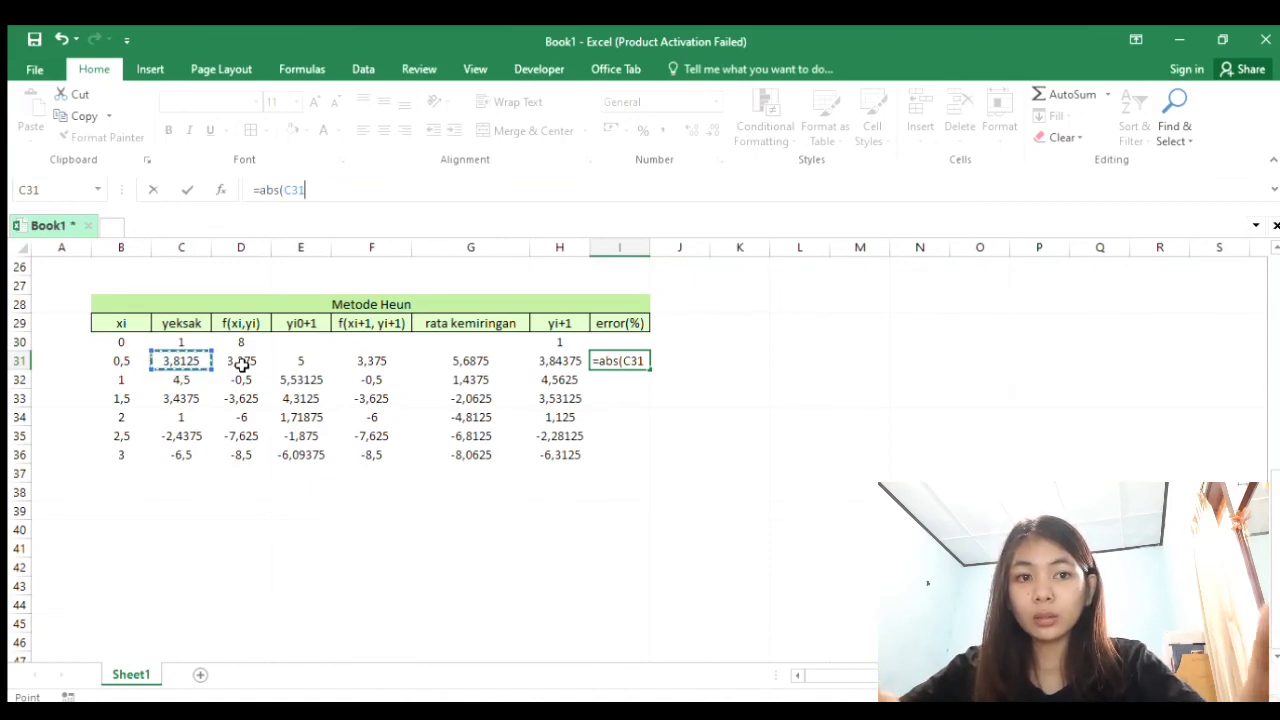
pyautogui.write('-')
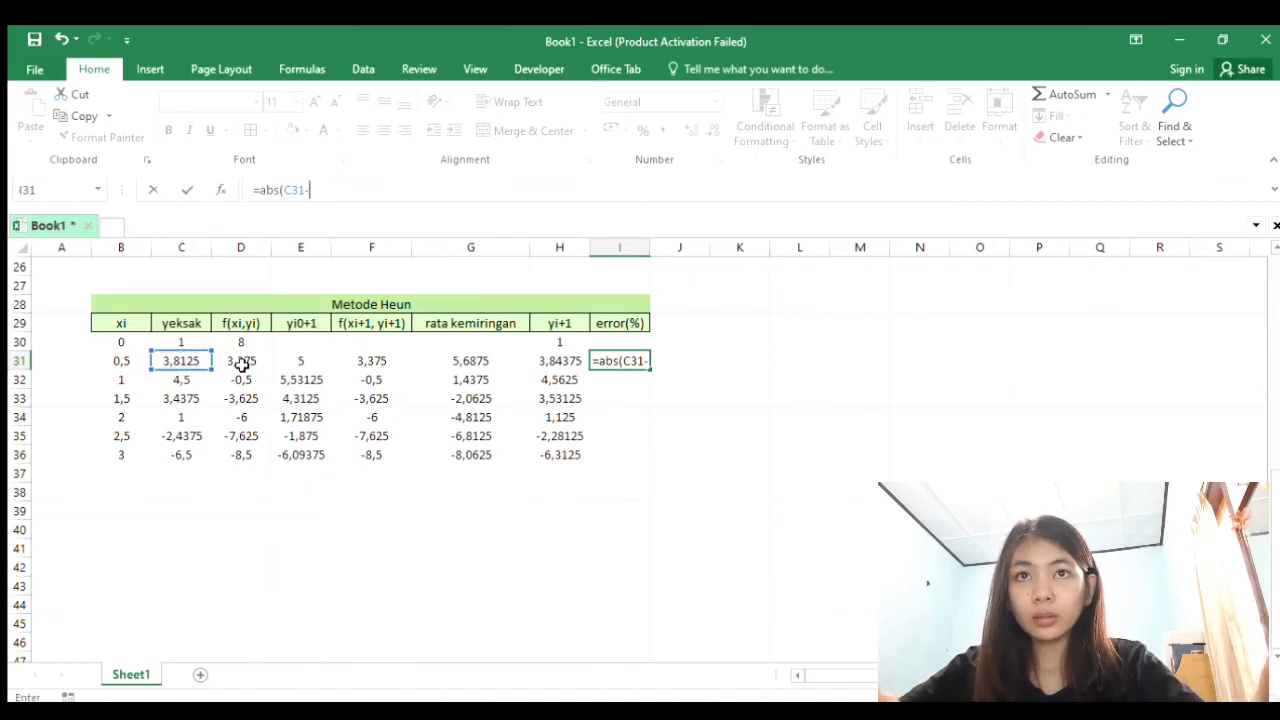
pyautogui.click(553, 365)
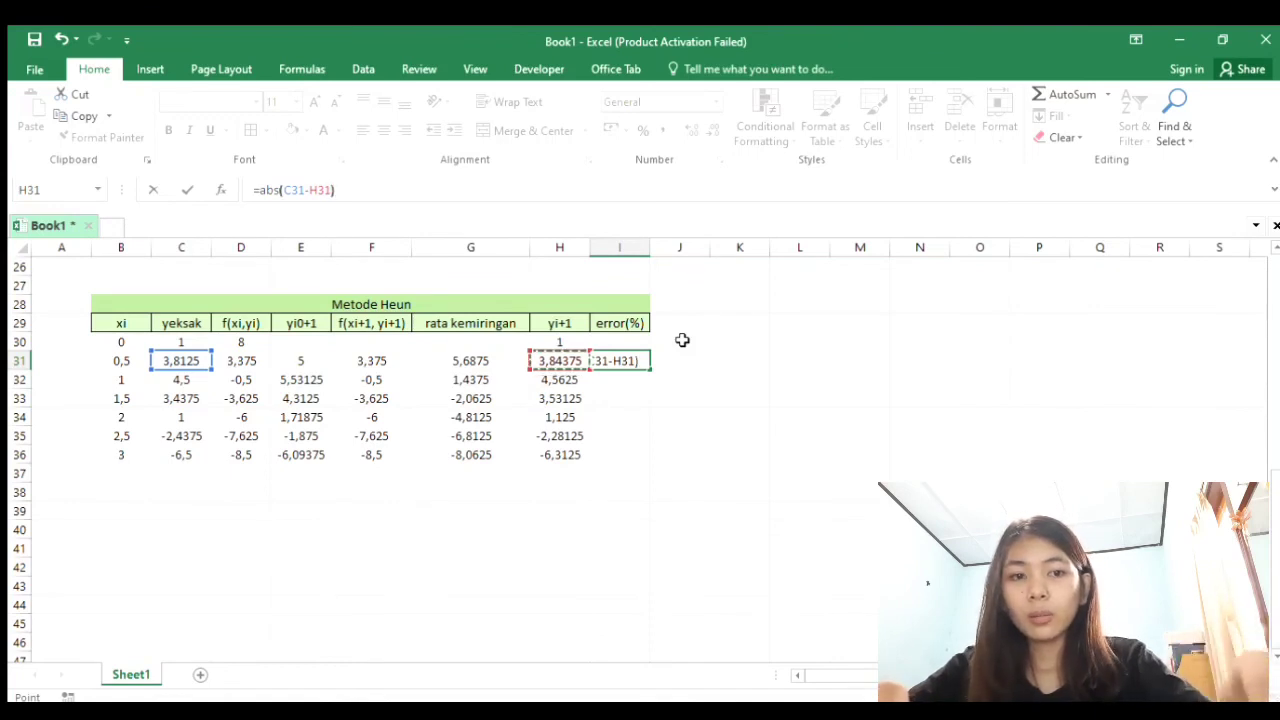
pyautogui.write(')/')
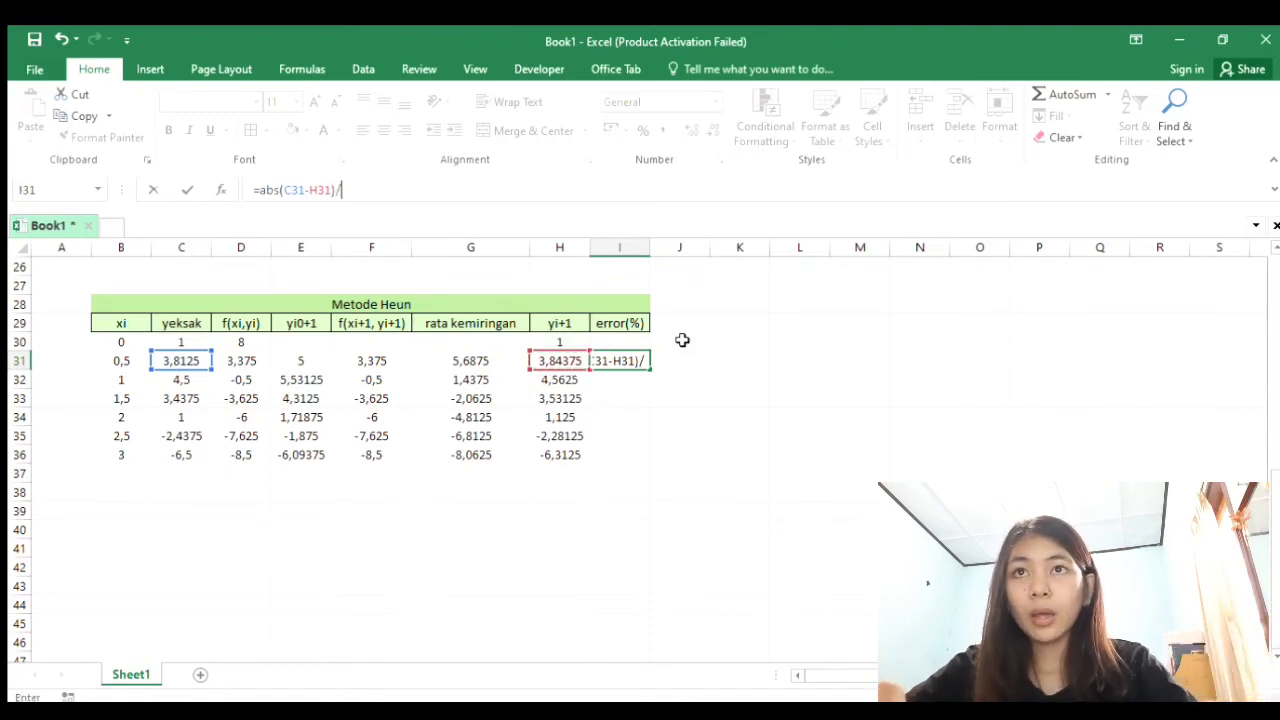
pyautogui.click(296, 200)
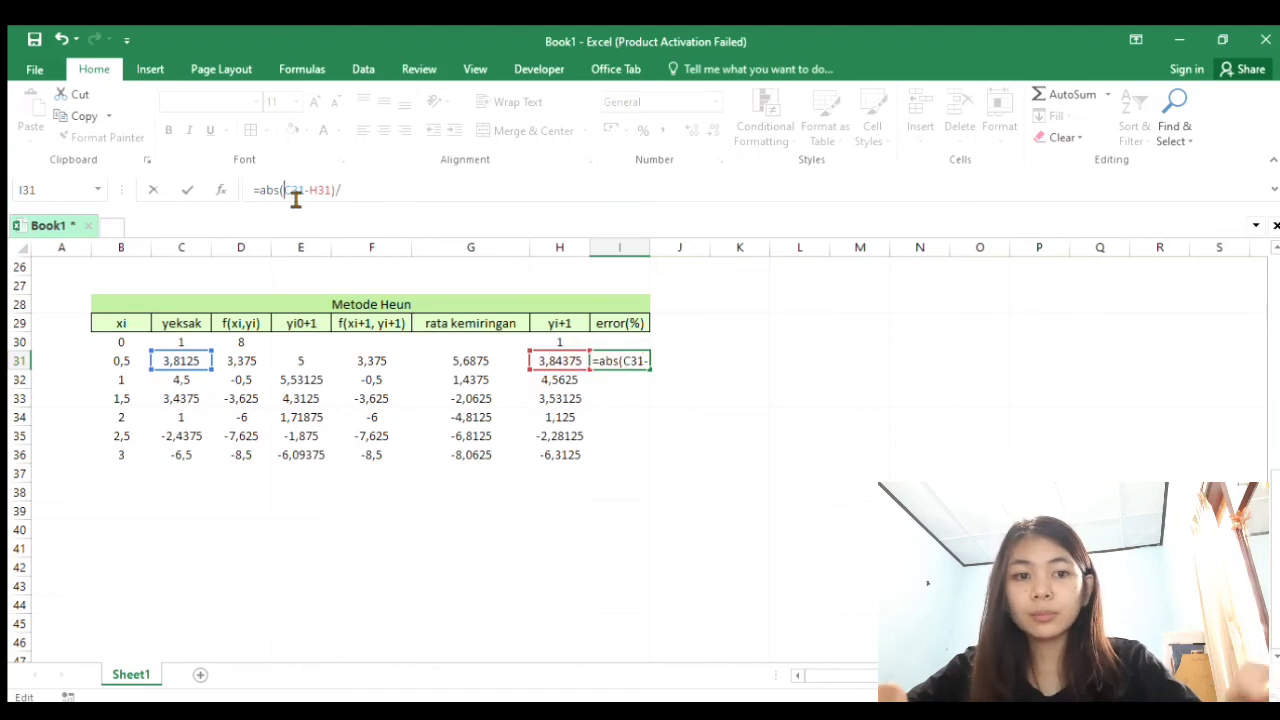
pyautogui.write('(')
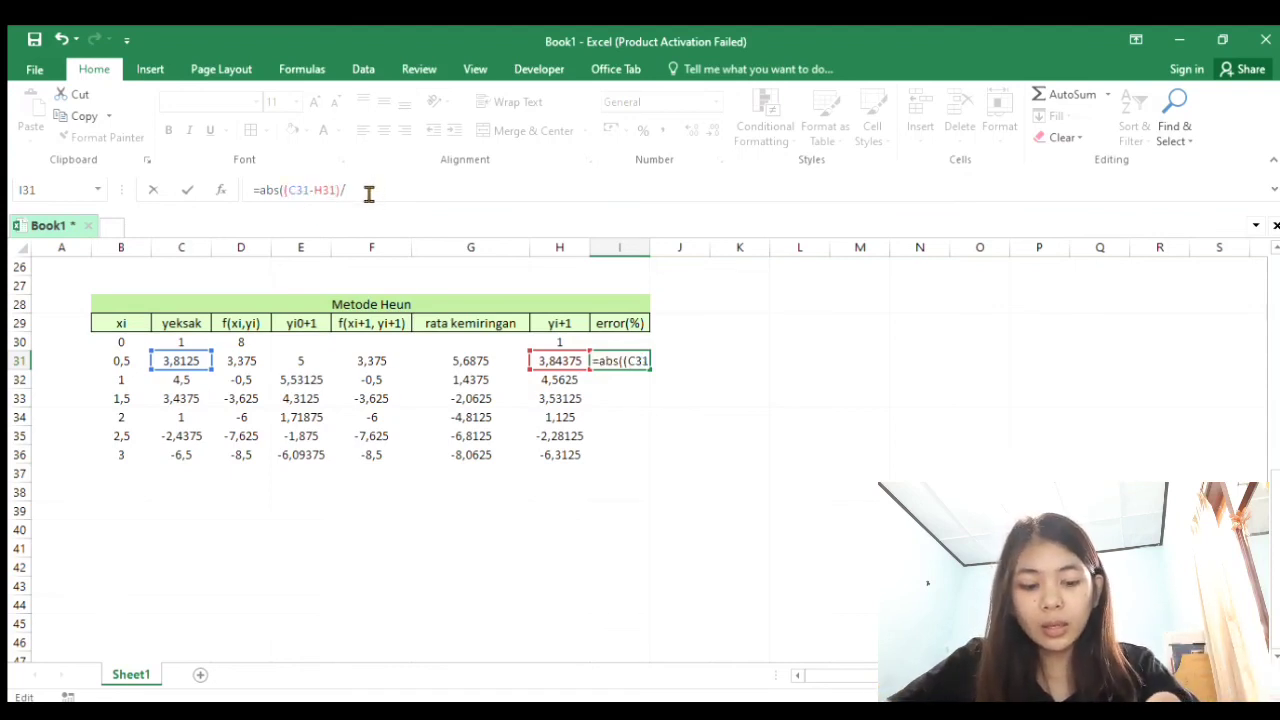
pyautogui.click(177, 362)
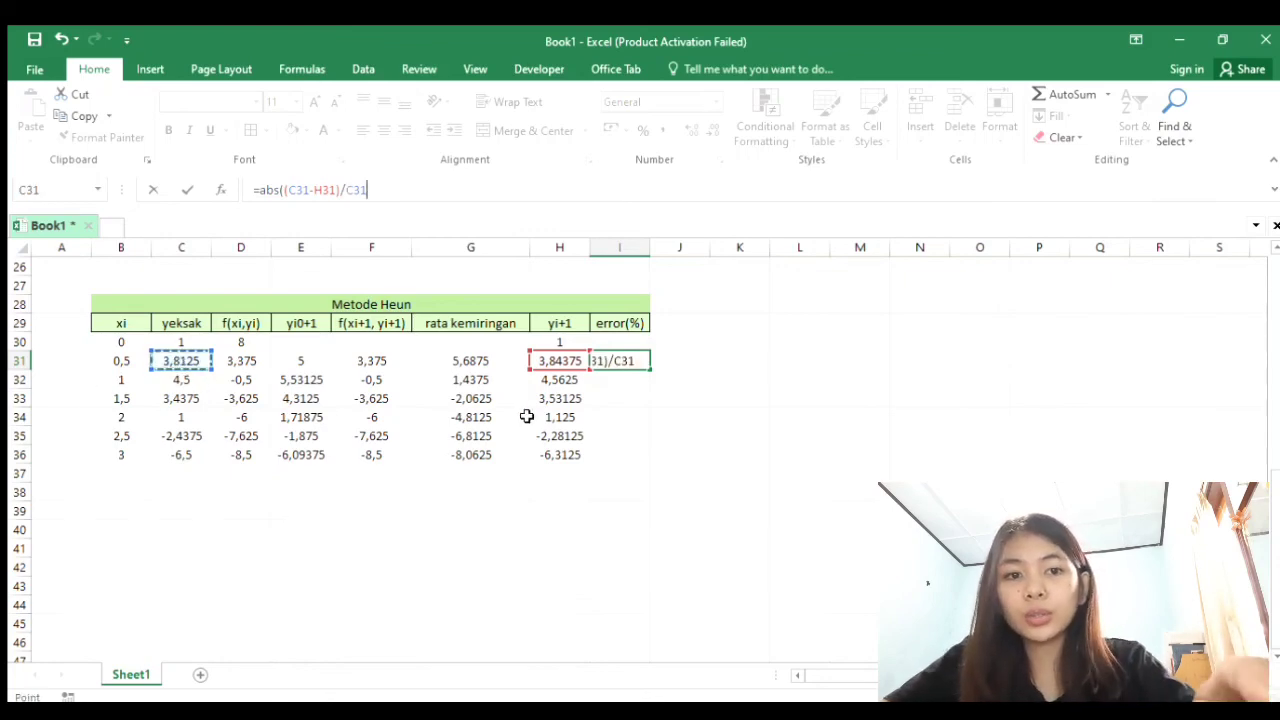
pyautogui.write('*')
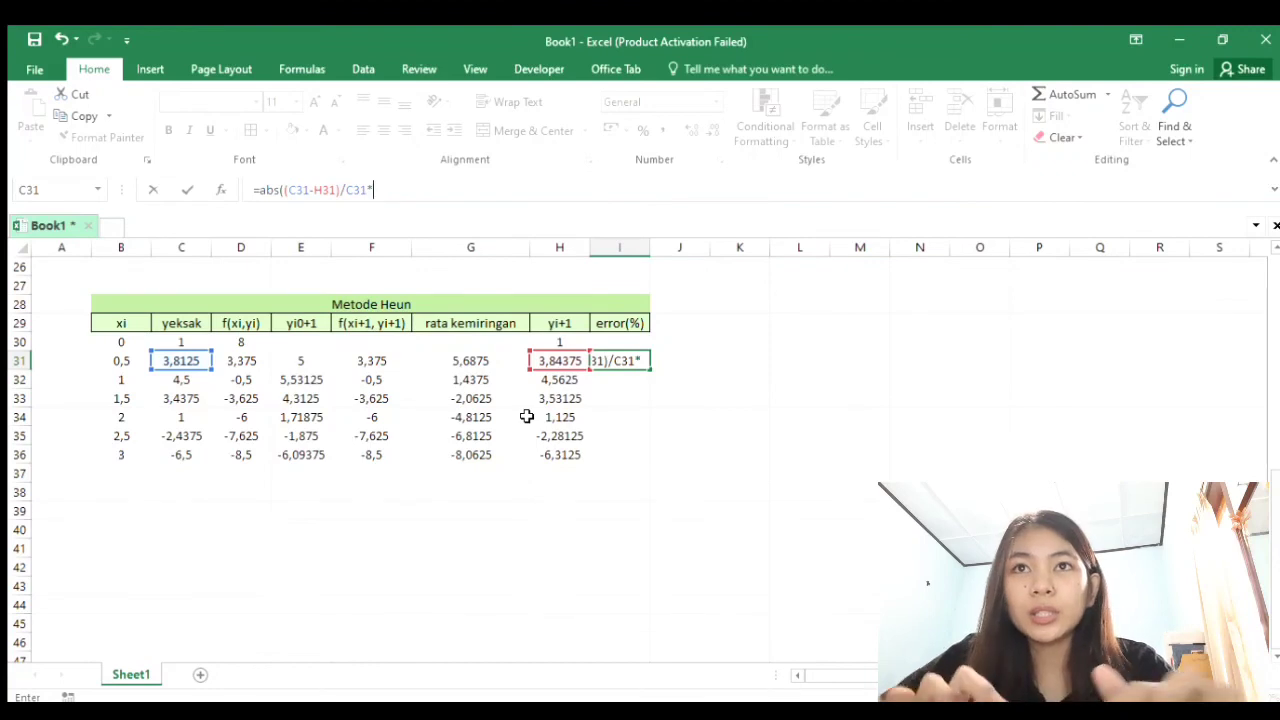
pyautogui.write('100')
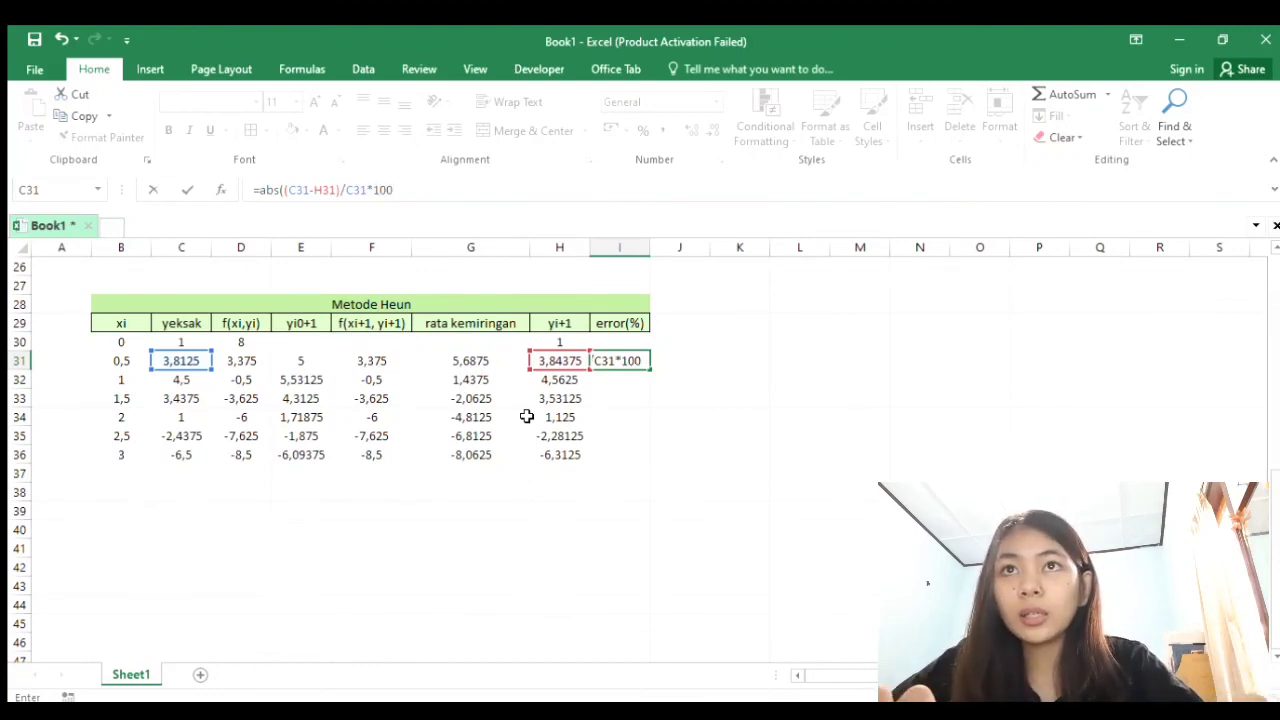
pyautogui.press('Return')
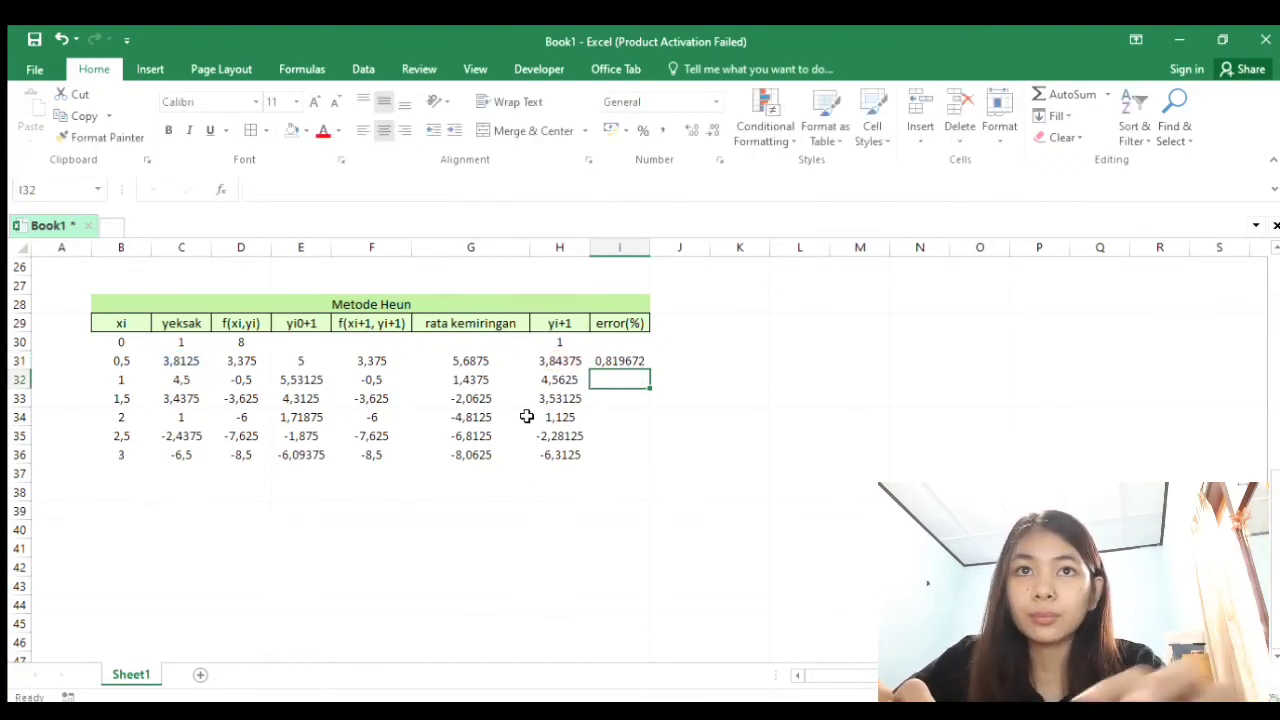
# - Fill the error formula from I31 down through I36 in the Heun table's error(%) column
pyautogui.click(620, 360)
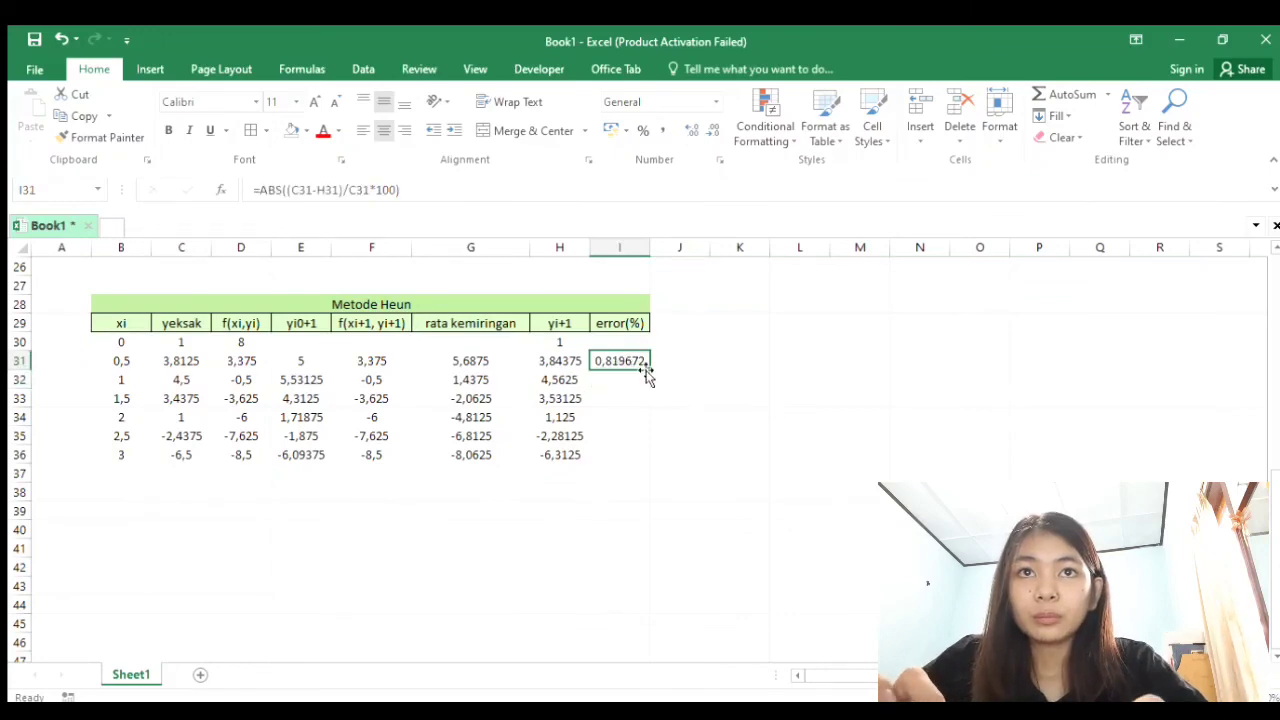
pyautogui.moveTo(647, 369); pyautogui.dragTo(646, 463)
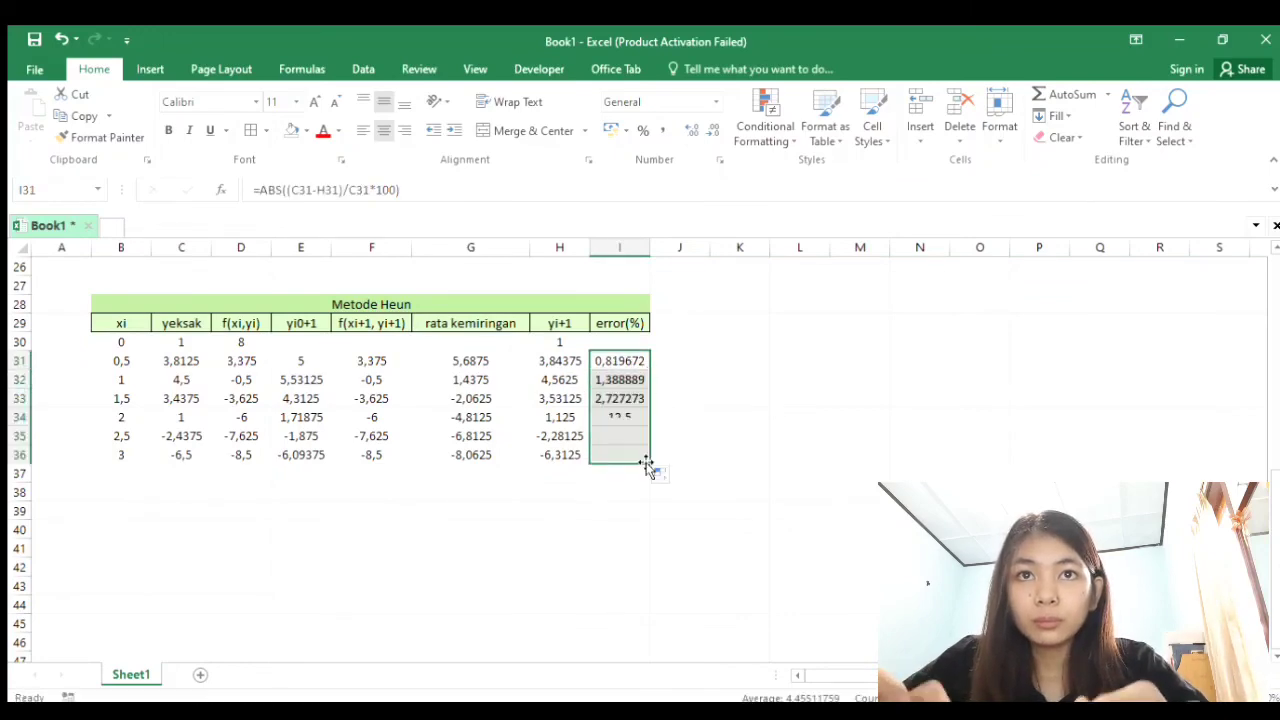
# - Compare the error percentages in the Euler table with those in the Heun table, including the Heun error at x = 3
pyautogui.scroll(5, 620, 414)
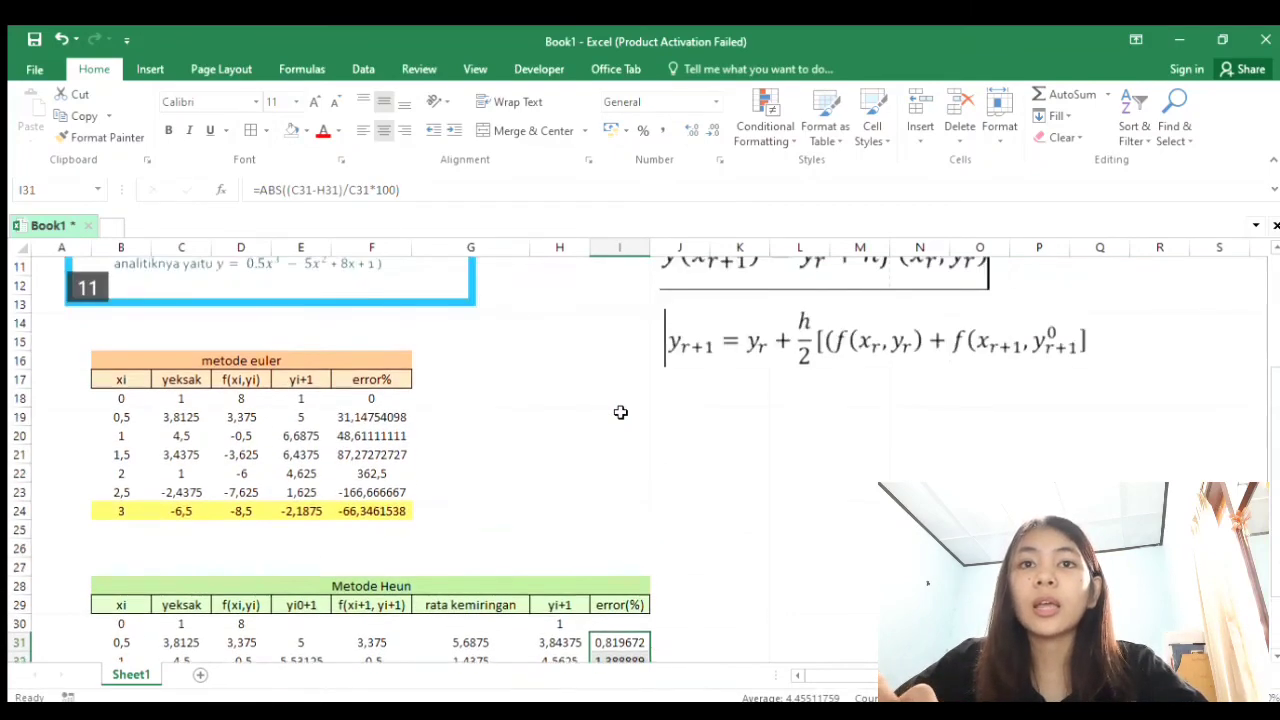
pyautogui.scroll(-5, 620, 414)
pyautogui.scroll(3, 620, 413)
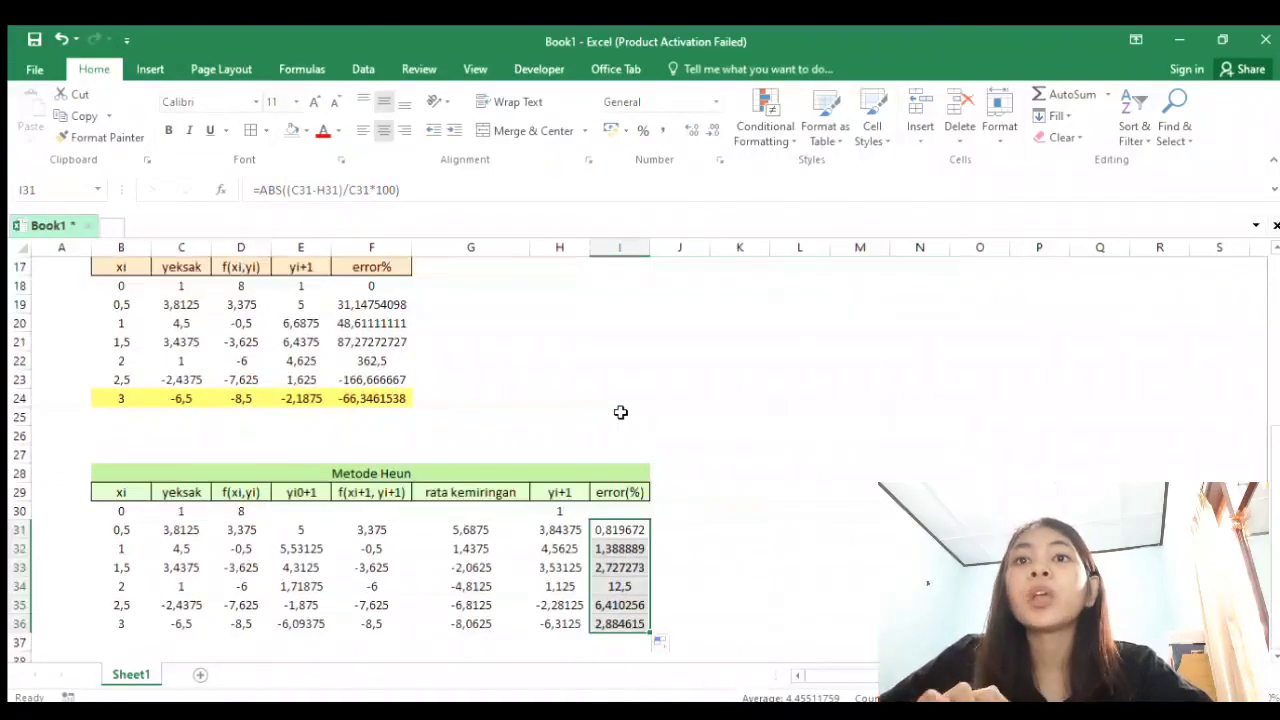
pyautogui.scroll(1, 620, 413)
pyautogui.scroll(-2, 620, 413)
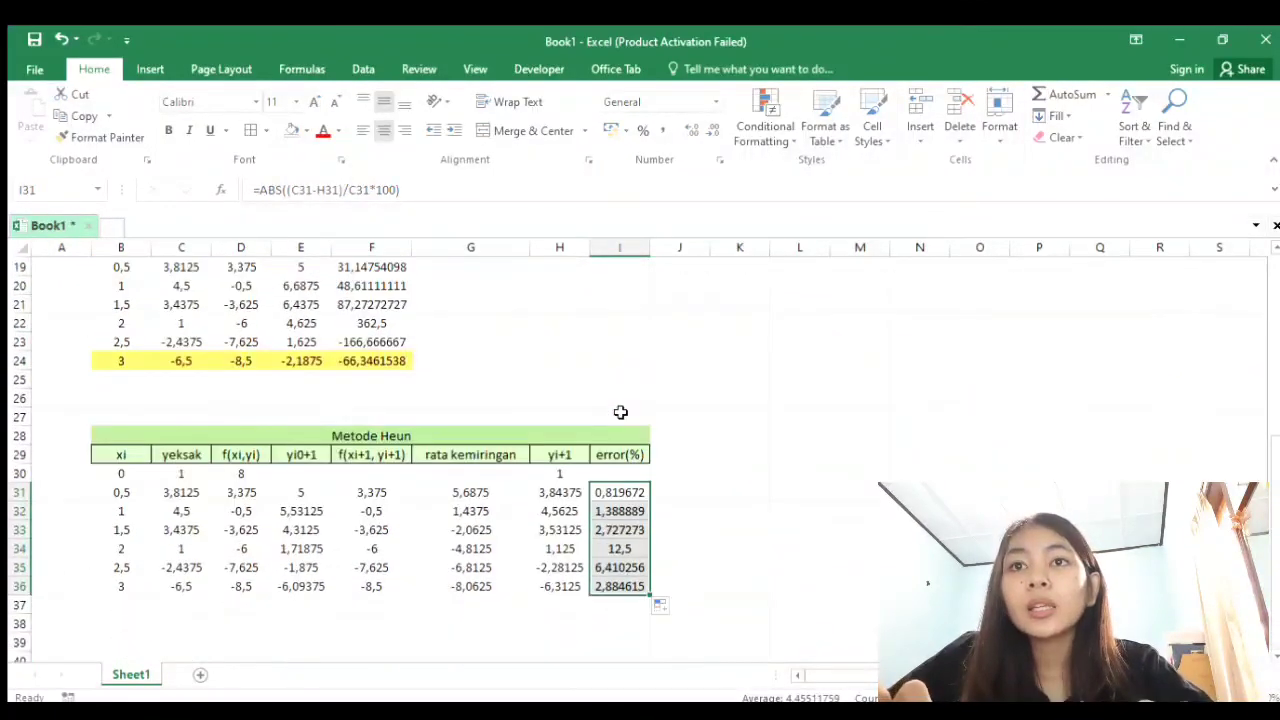
pyautogui.scroll(2, 620, 413)
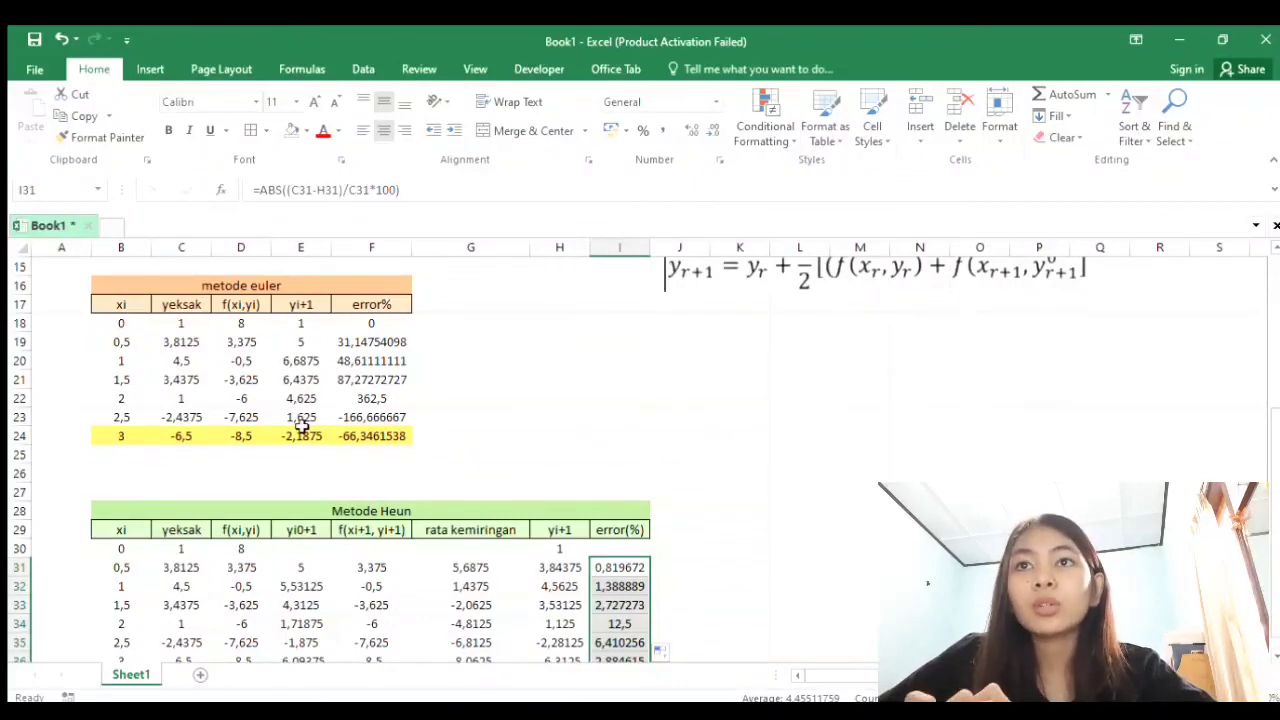
pyautogui.click(398, 441)
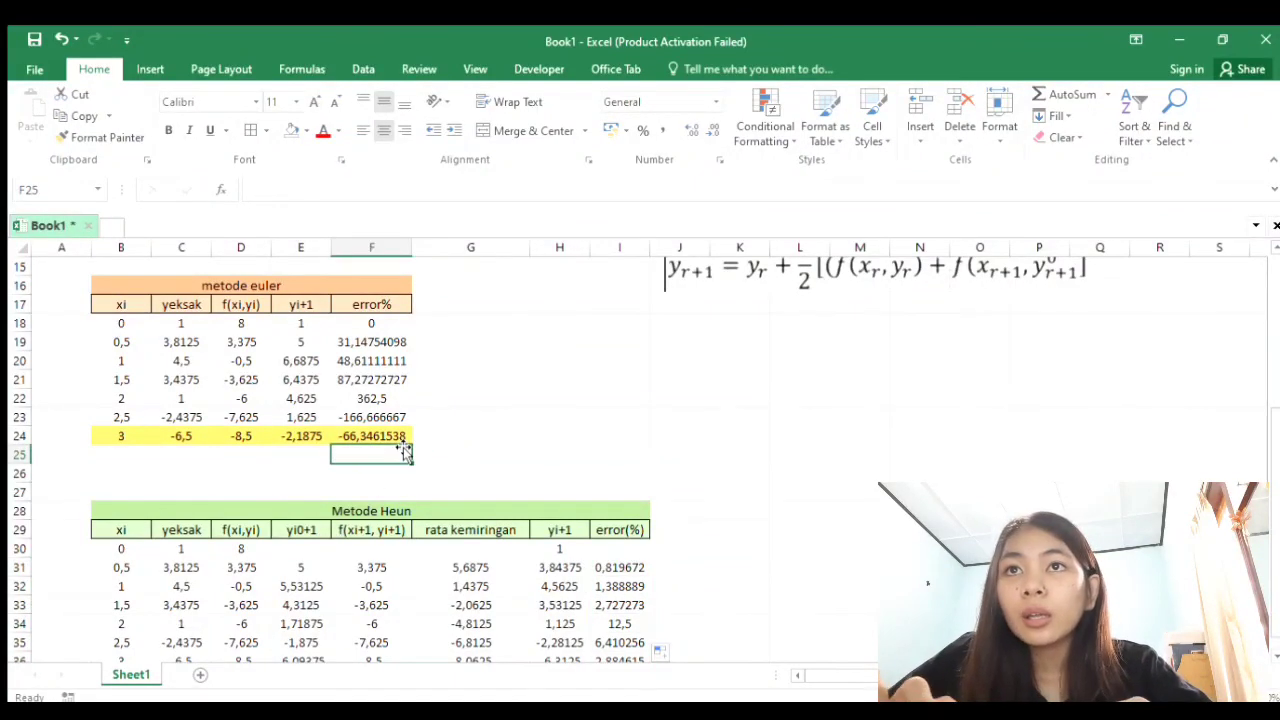
pyautogui.click(390, 374)
pyautogui.scroll(-2, 390, 371)
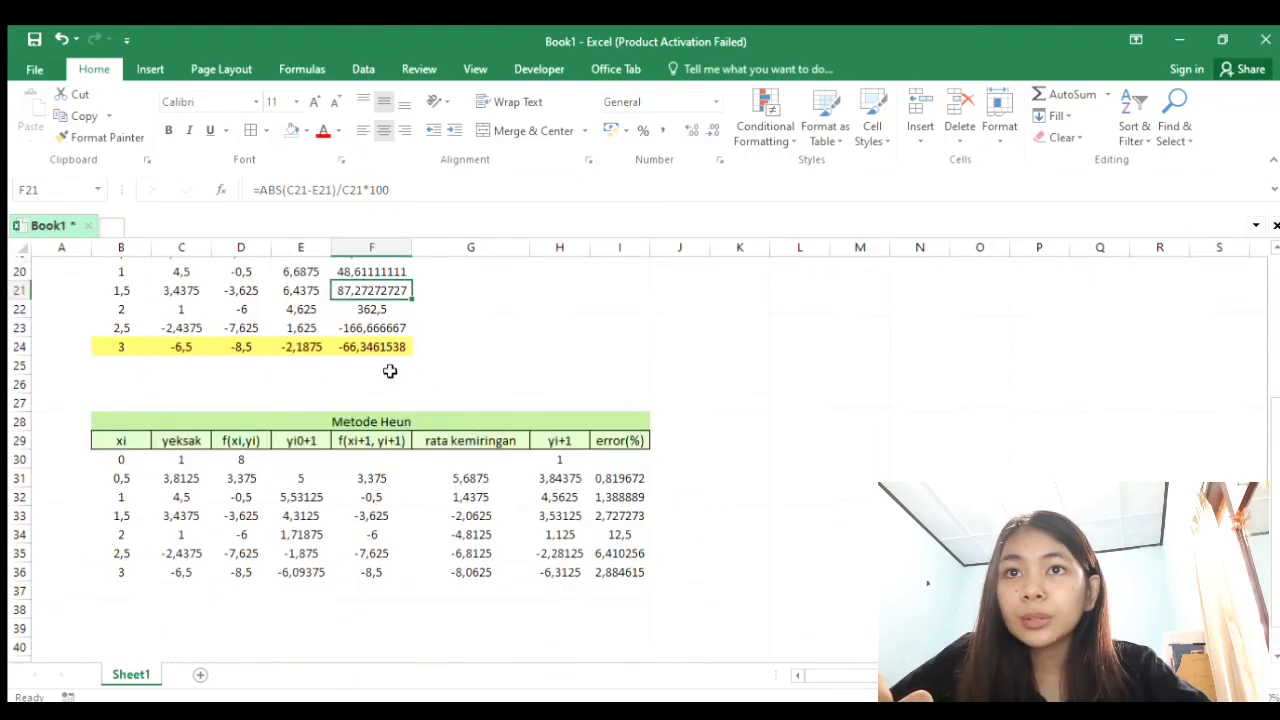
pyautogui.scroll(-2, 390, 371)
pyautogui.scroll(1, 391, 371)
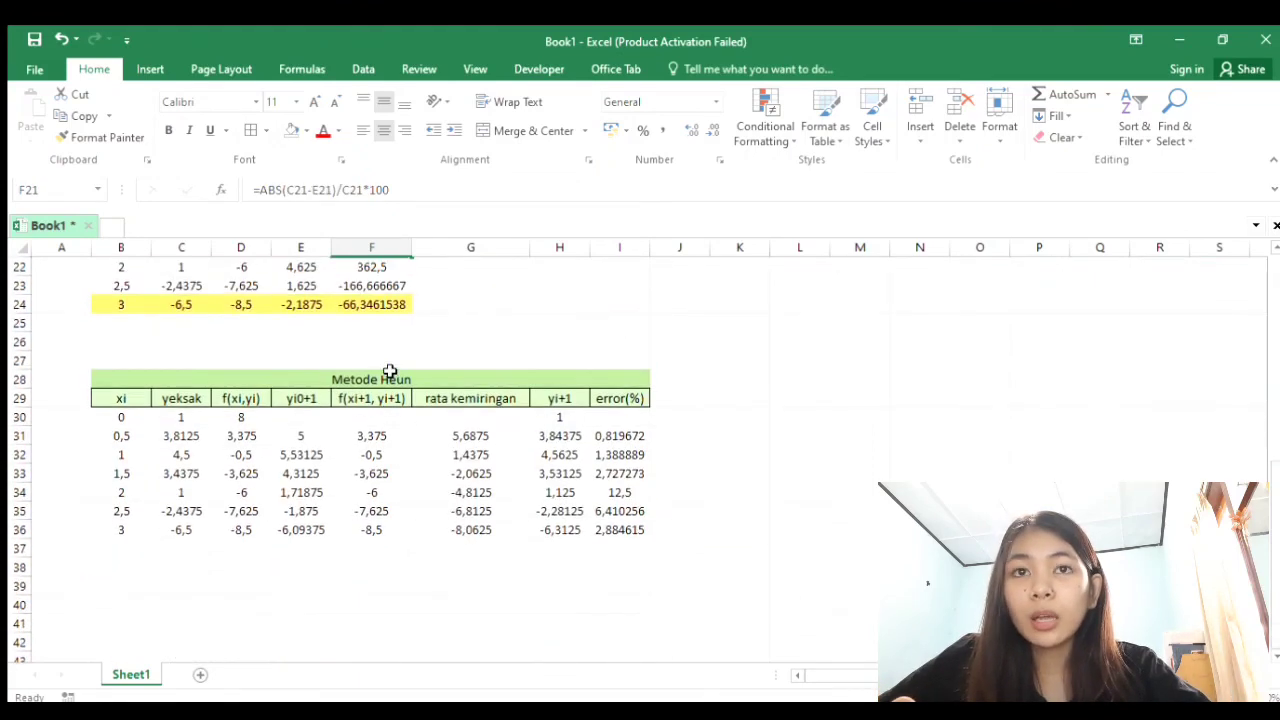
pyautogui.click(622, 528)
pyautogui.scroll(-1, 628, 531)
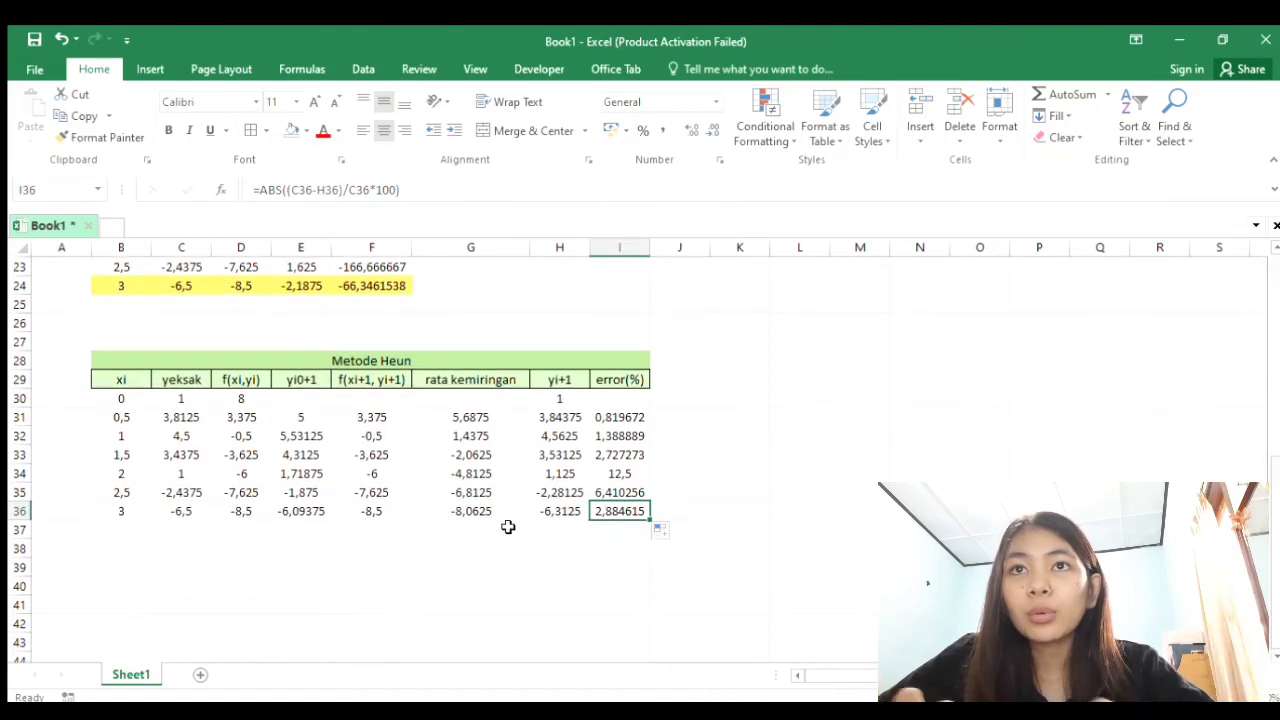
pyautogui.scroll(-1, 508, 527)
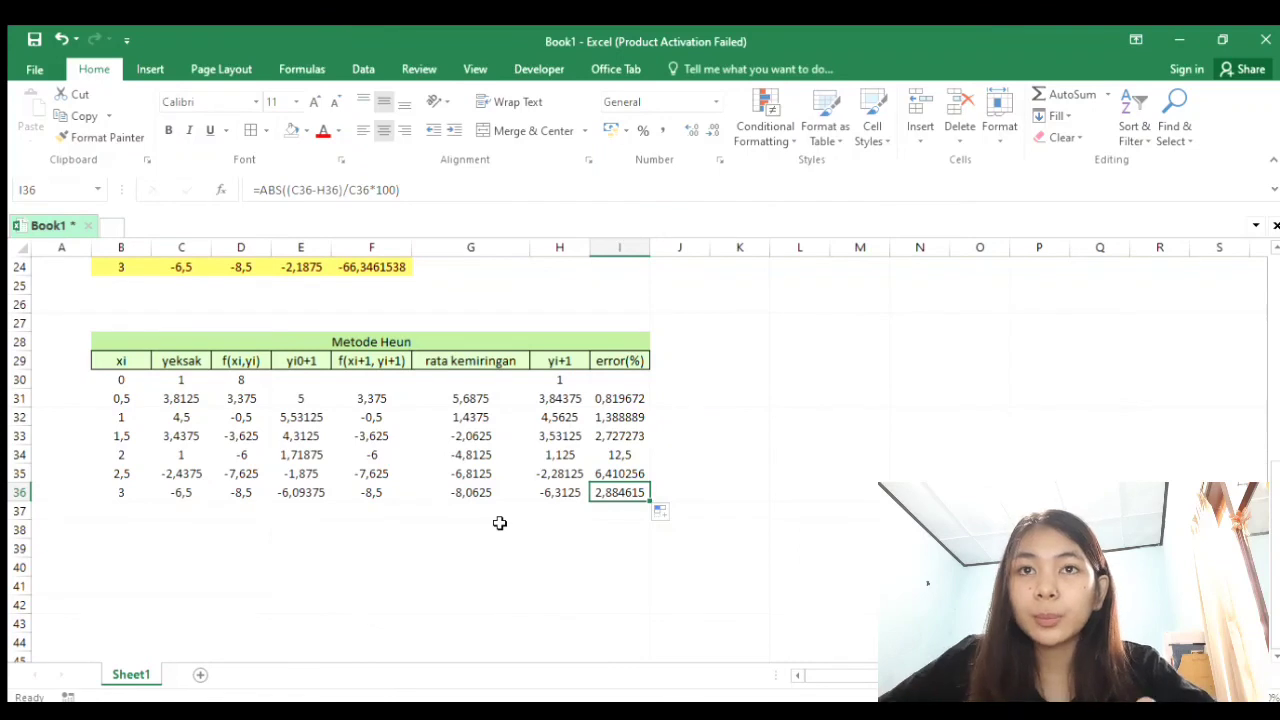
pyautogui.scroll(2, 500, 523)
pyautogui.scroll(-3, 500, 523)
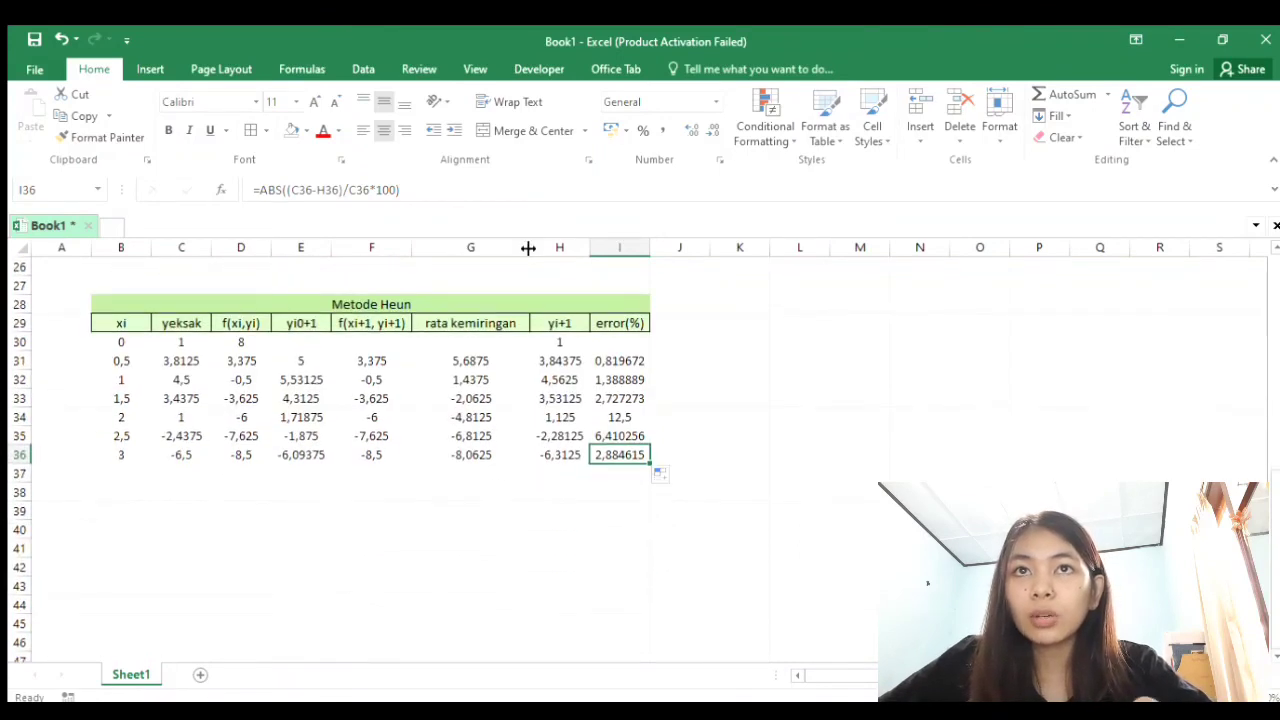
# - Narrow column G, the Heun table's rata kemiringan column, slightly
pyautogui.moveTo(528, 247)
pyautogui.mouseDown()
pyautogui.moveTo(497, 247)
pyautogui.moveTo(526, 249)
pyautogui.mouseUp()
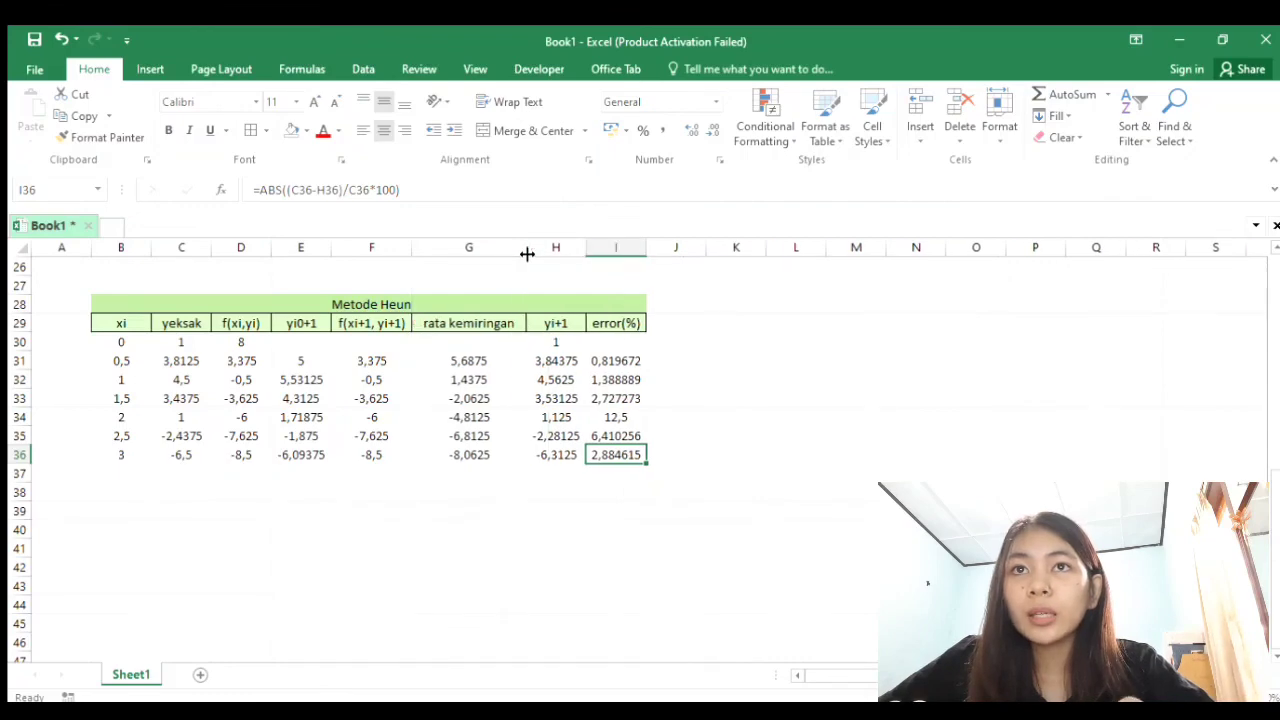
pyautogui.scroll(4, 483, 421)
pyautogui.scroll(-1, 483, 421)
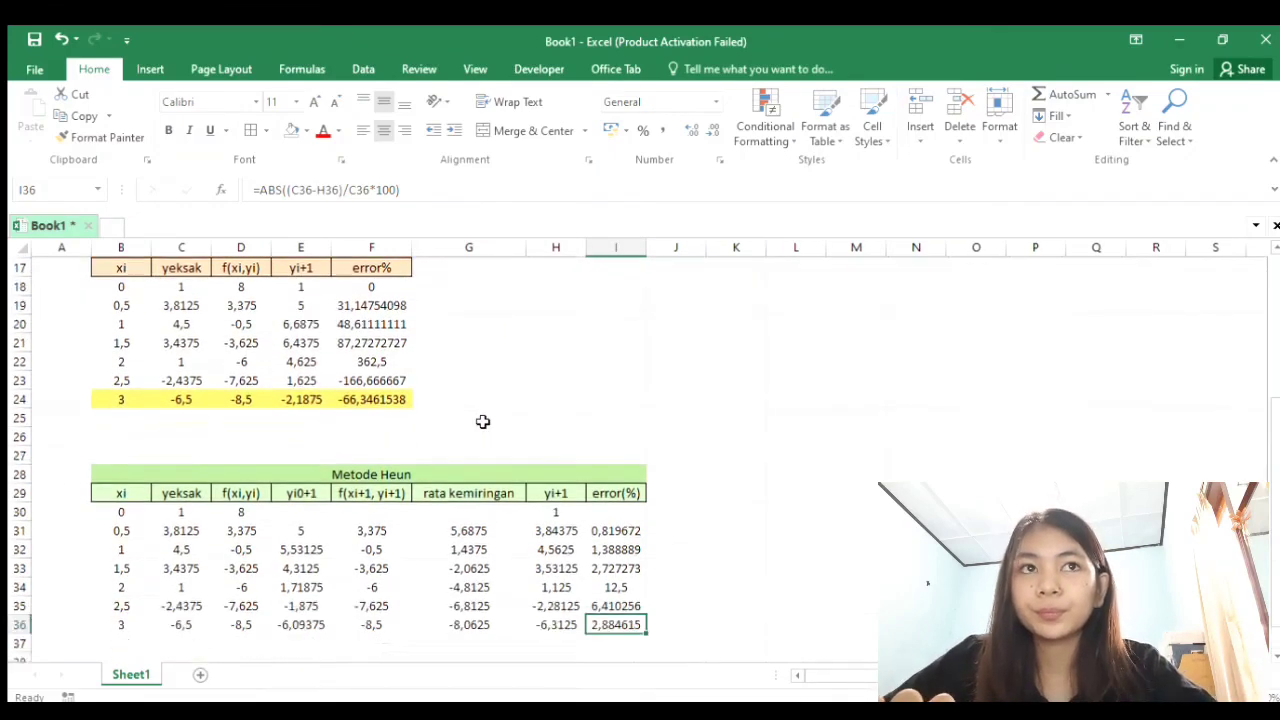
pyautogui.scroll(3, 483, 421)
pyautogui.scroll(-5, 483, 421)
pyautogui.scroll(4, 483, 421)
pyautogui.scroll(-3, 483, 421)
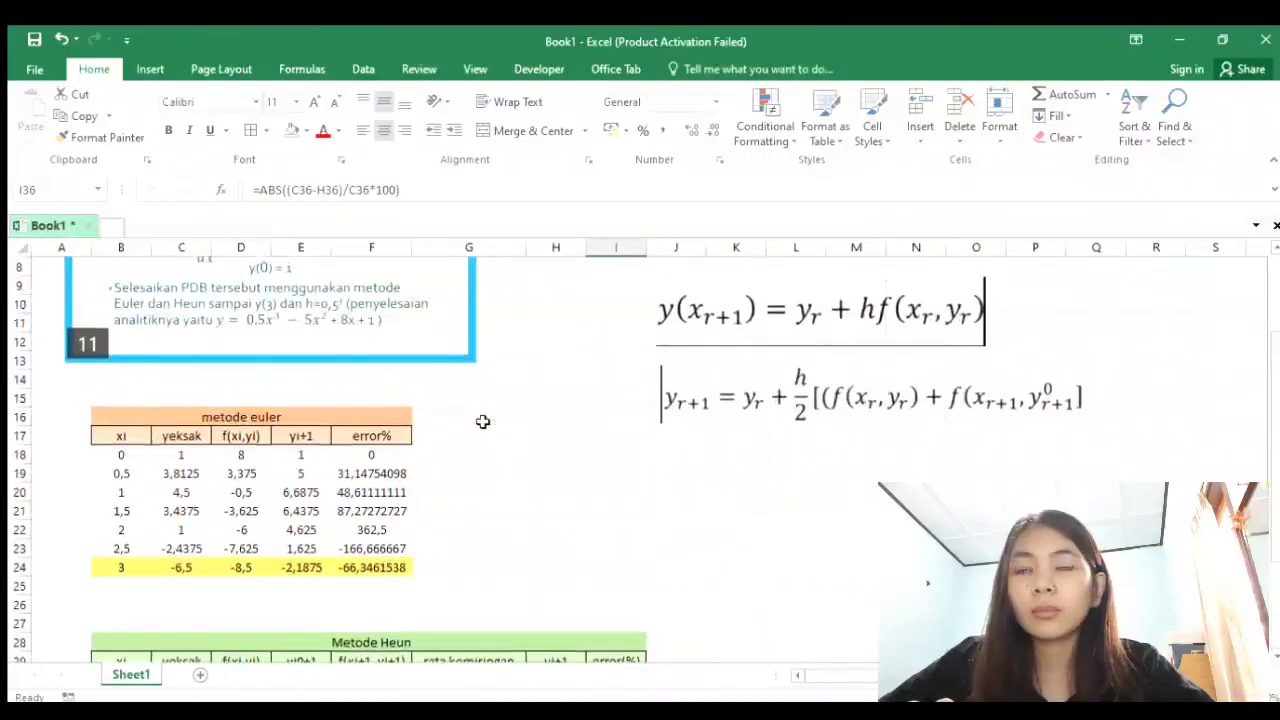